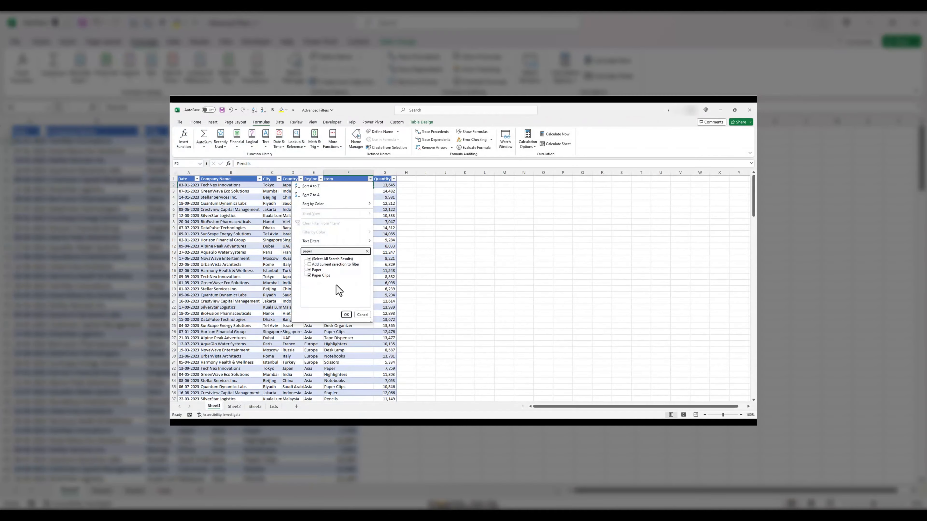
- Clear the "paper" search in the Item column's filter and open the number filter options for the Quantity column
click(367, 251)
click(393, 180)
mouse_move(350, 242)
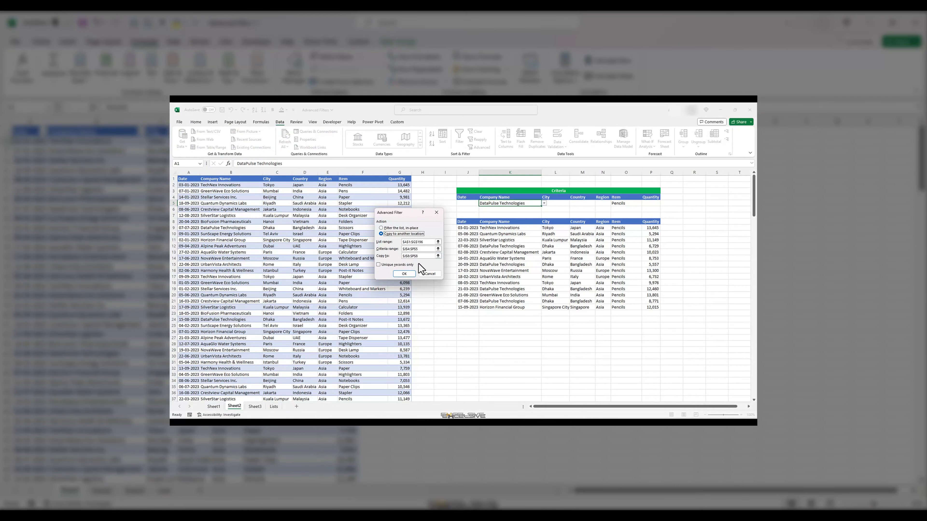
- Run the Advanced Filter on the Sheet2 list, then run it with the Sheet3 header row A1:G1 as the copy destination
click(413, 273)
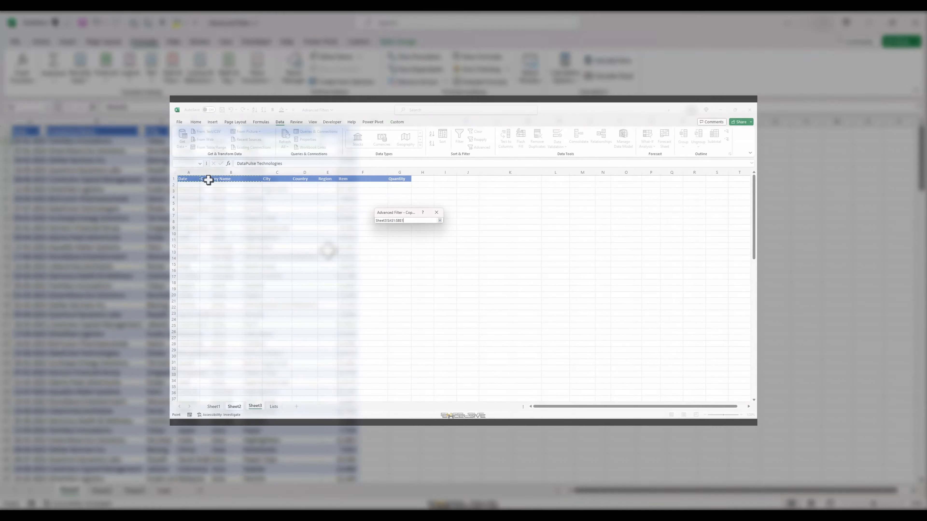
drag(208, 180, 404, 180)
click(440, 220)
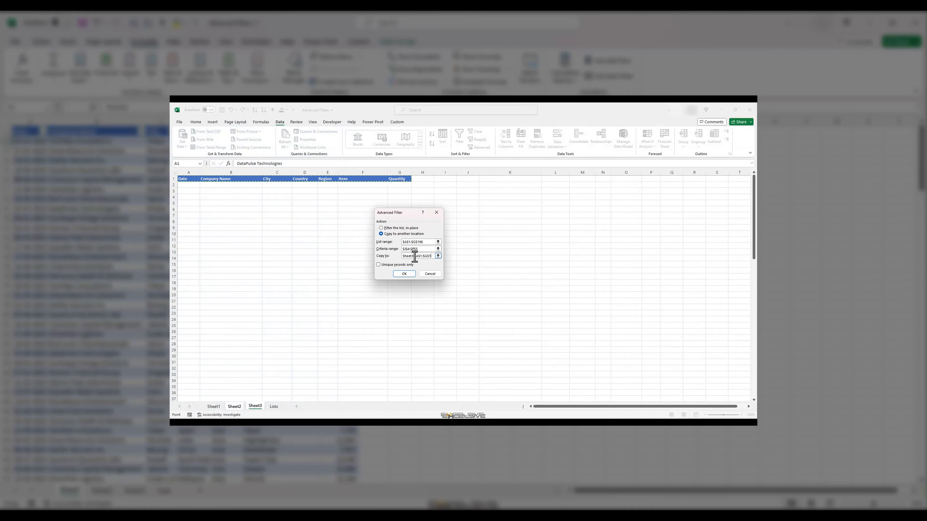
click(404, 274)
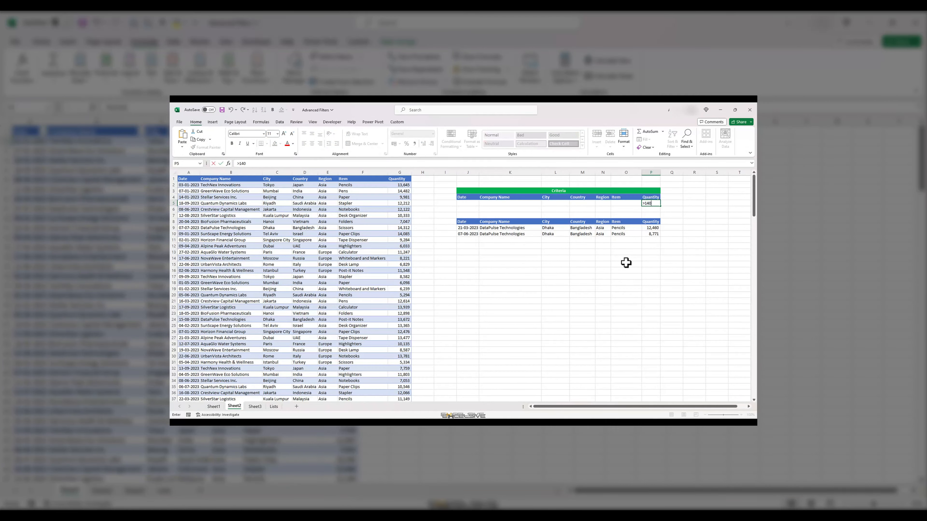
- Enter >14000 as the Quantity criterion on Sheet2 and refresh the filtered results on Sheet3
key(Return)
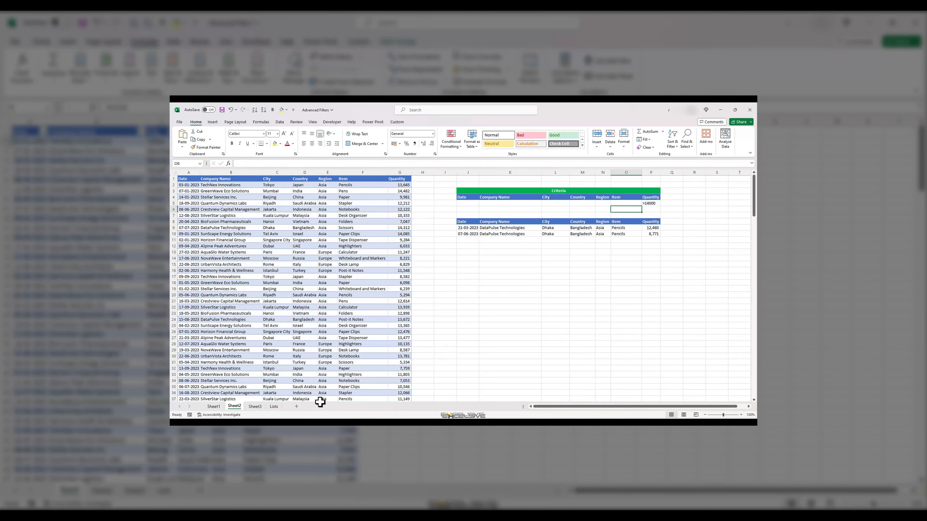
click(256, 407)
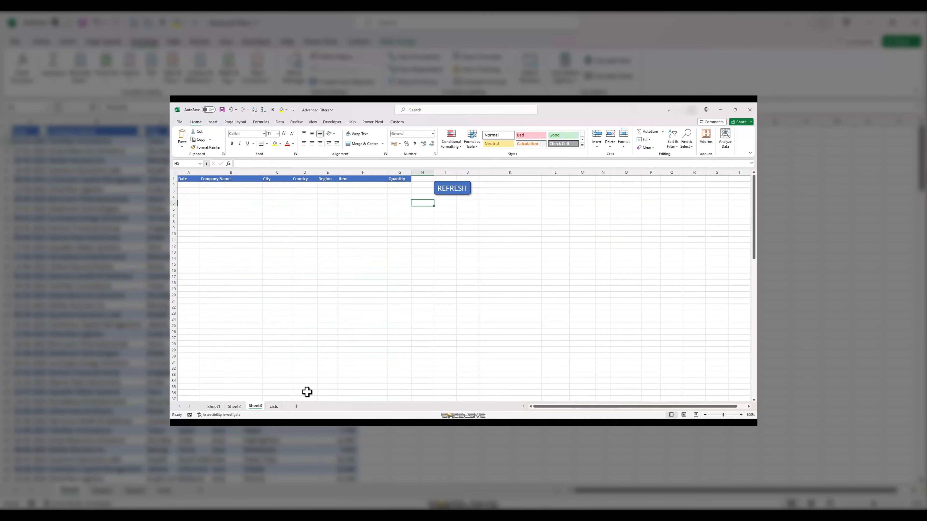
click(459, 196)
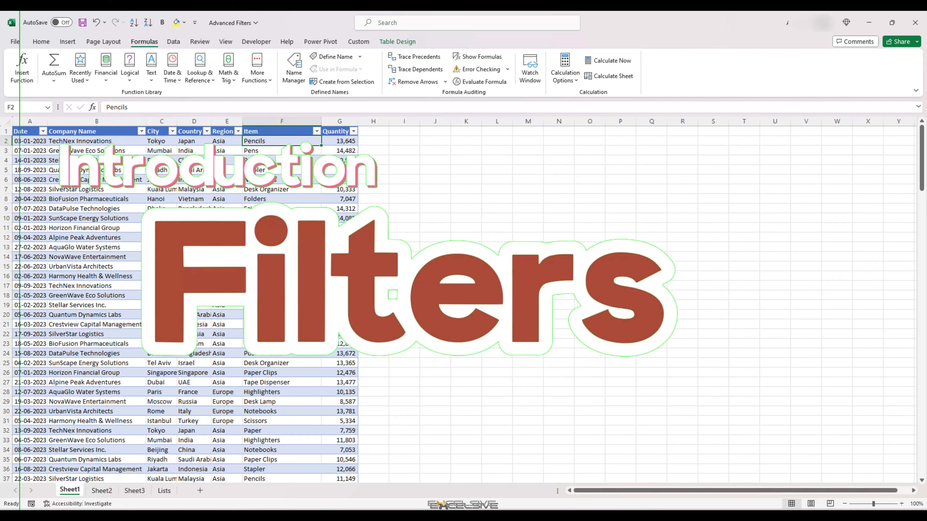
- Examine the Sheet1 table from its first row to its last and go through its column headers
click(134, 170)
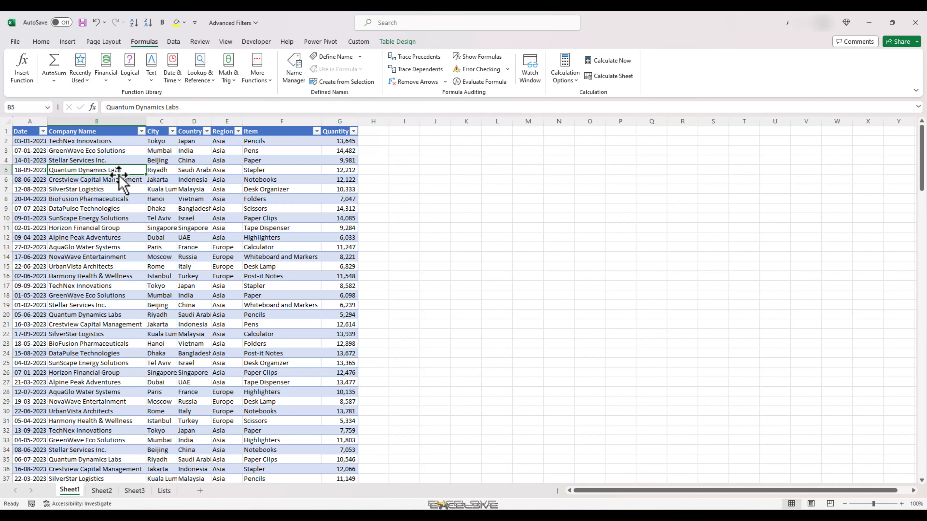
click(35, 149)
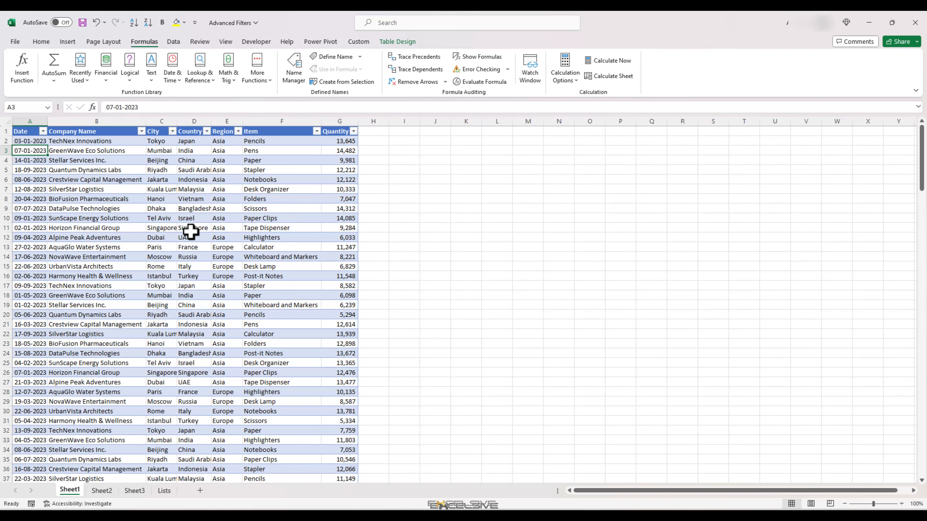
scroll(191, 231, down, 12)
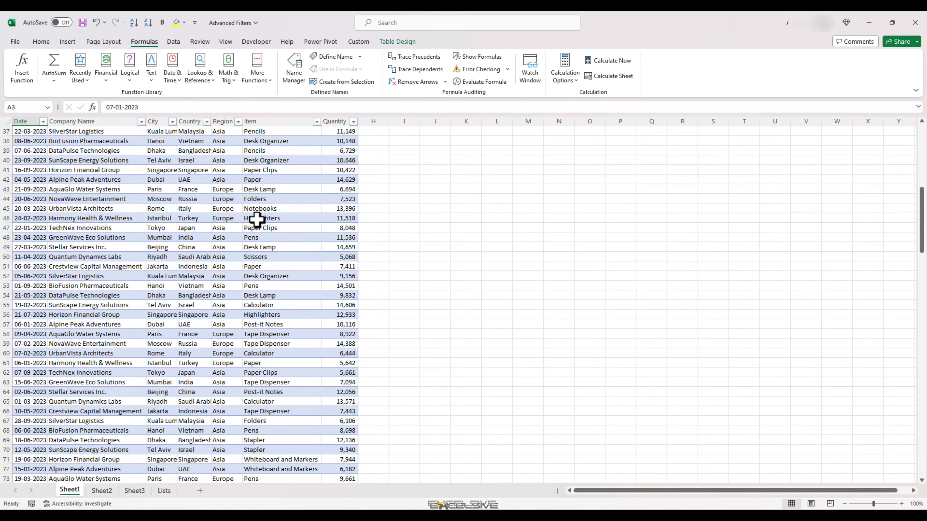
scroll(257, 219, down, 19)
scroll(255, 227, down, 20)
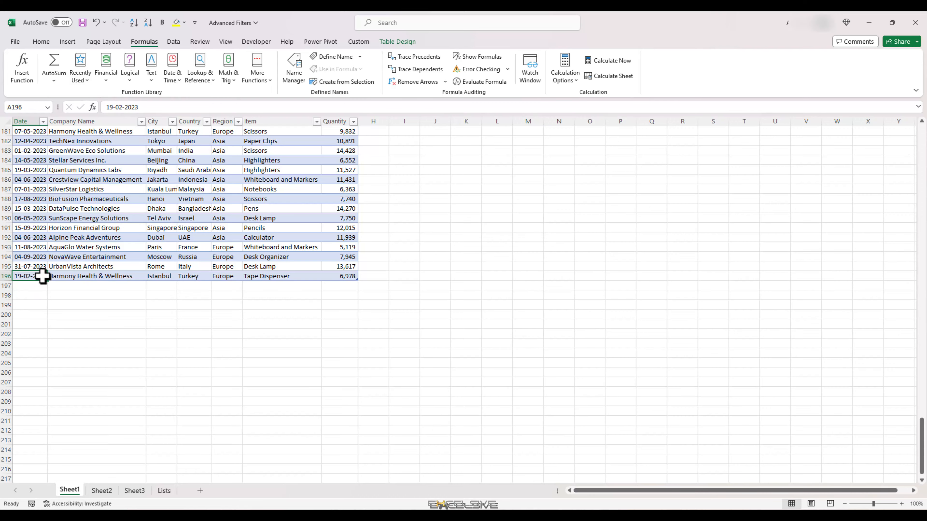
key(ctrl+Home)
key(Down)
key(Up)
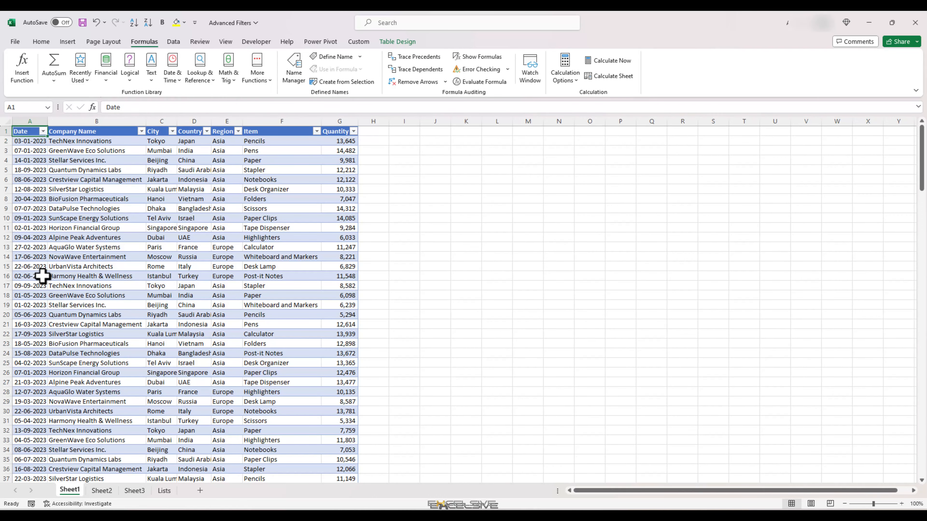
key(Right)
key(Right)
key(Right)
key(Right)
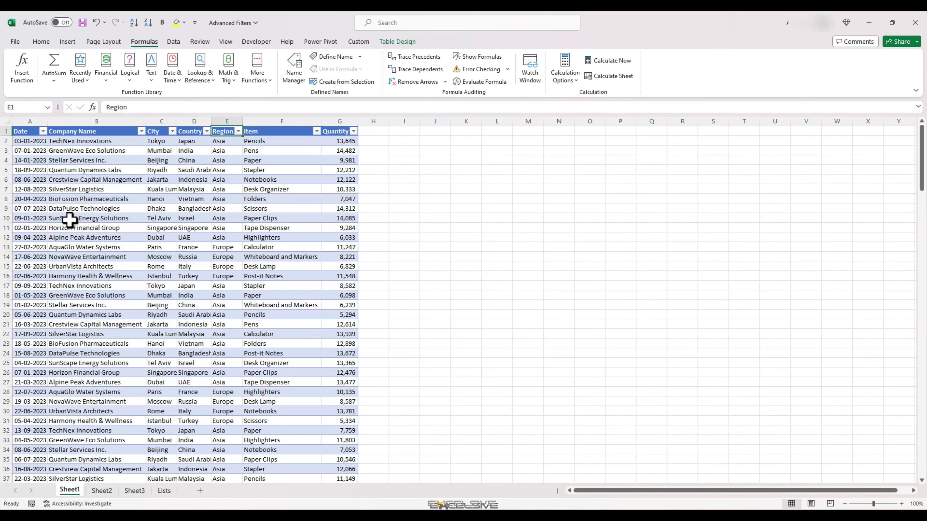
key(ctrl+shift+l)
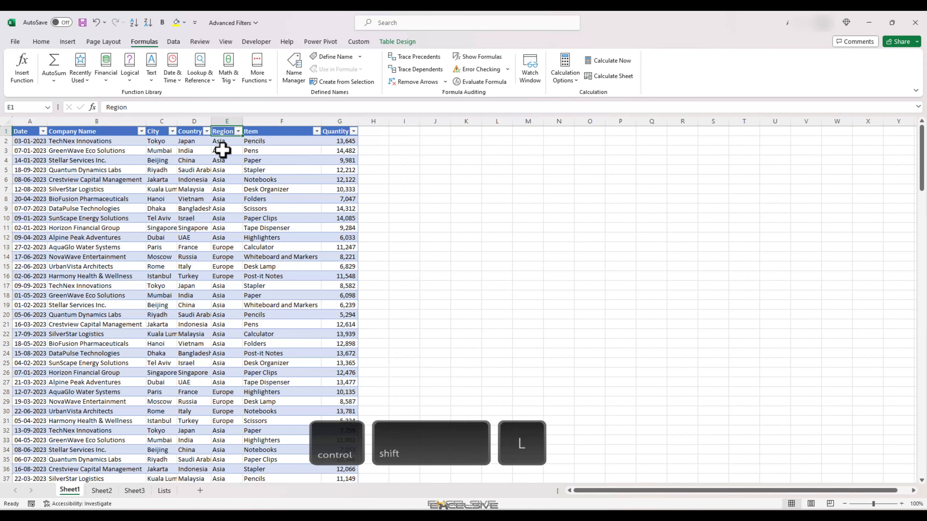
key(ctrl+t)
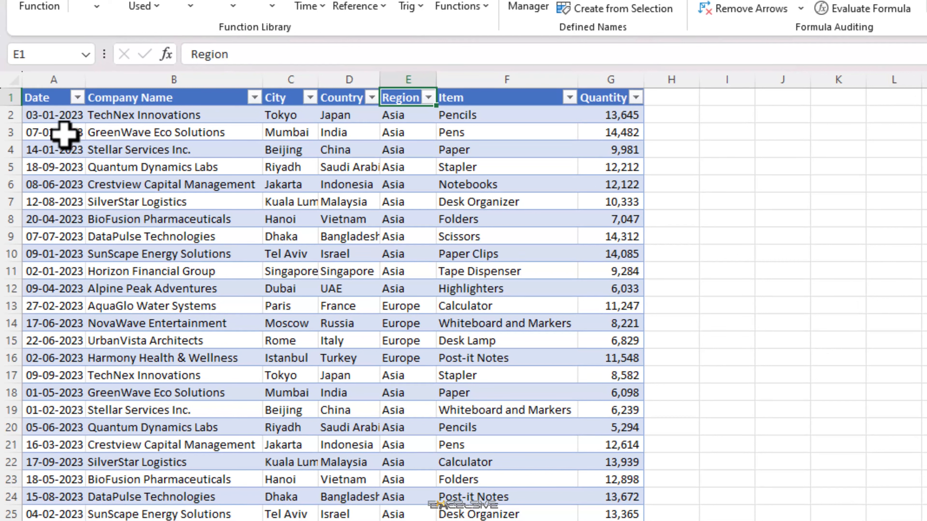
- Filter the Date column to show only January 2023 records
click(36, 153)
click(77, 98)
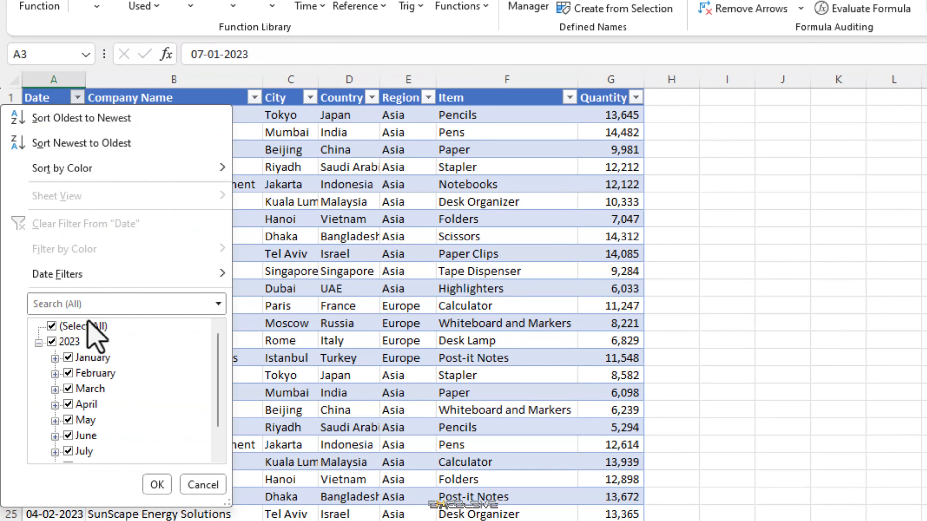
click(52, 326)
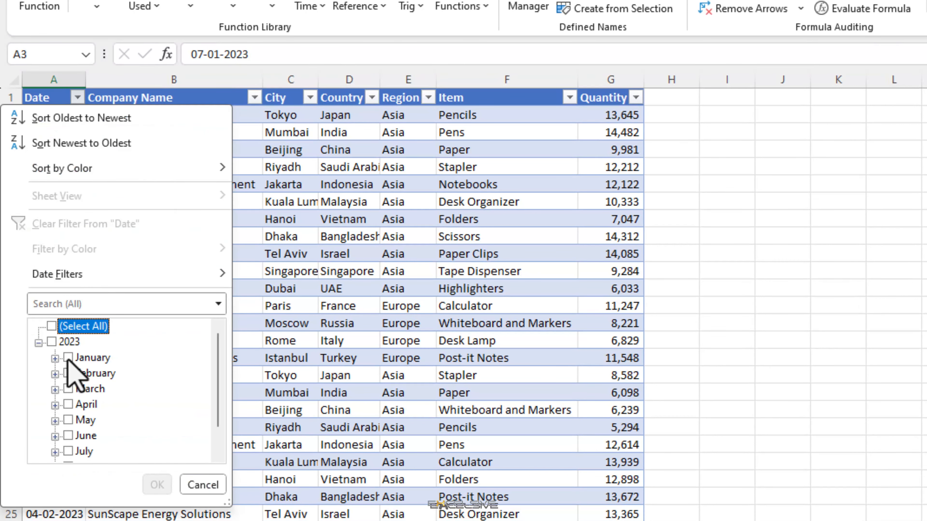
click(68, 358)
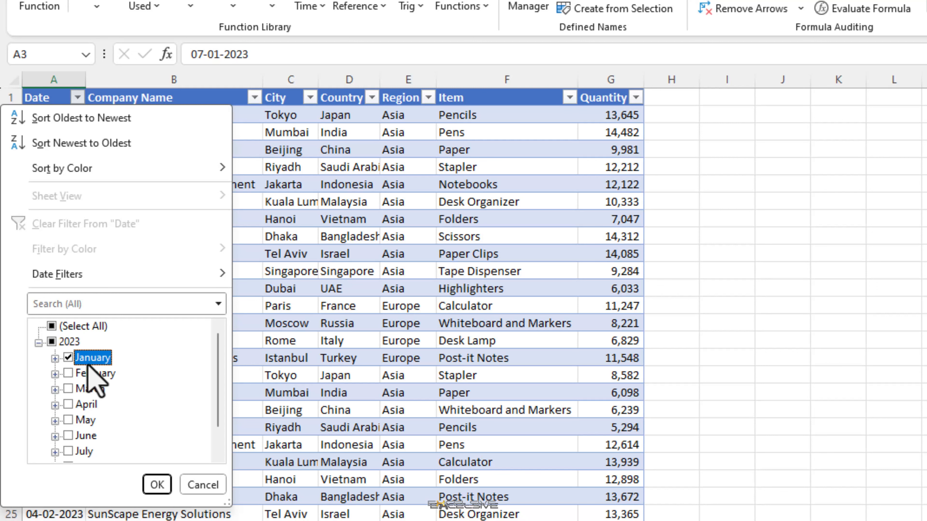
click(157, 484)
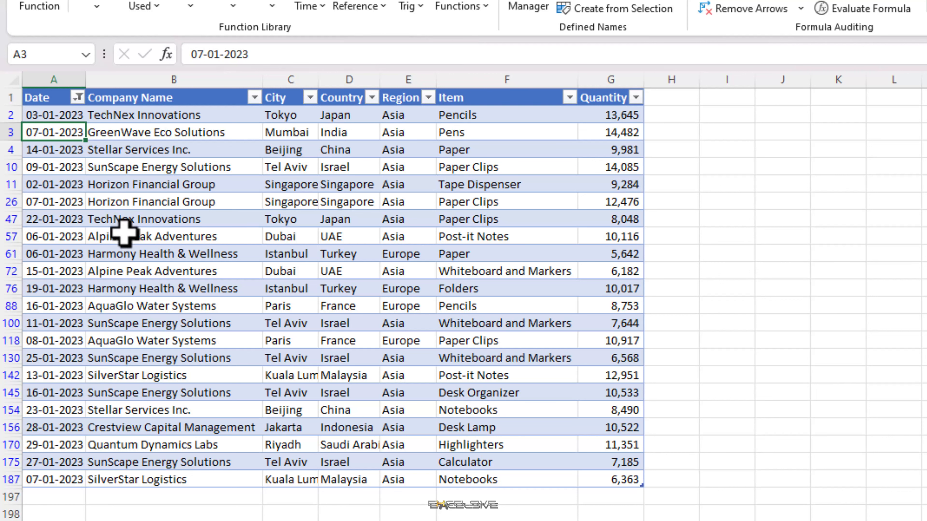
- Remove the January filter by selecting all dates in the Date column's filter
click(78, 97)
click(69, 326)
click(157, 485)
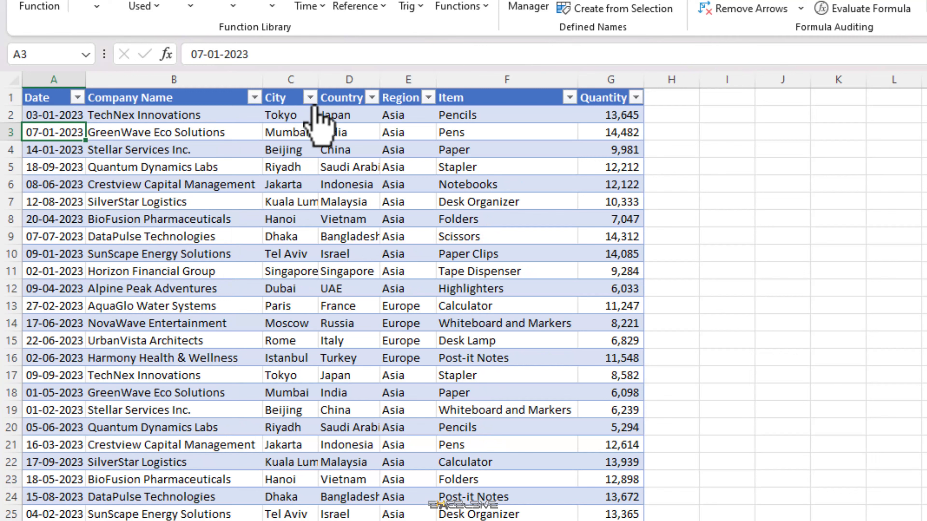
- Check the City column's filter options and search the Item column's filter list for "paper" without applying a filter
click(310, 98)
click(401, 161)
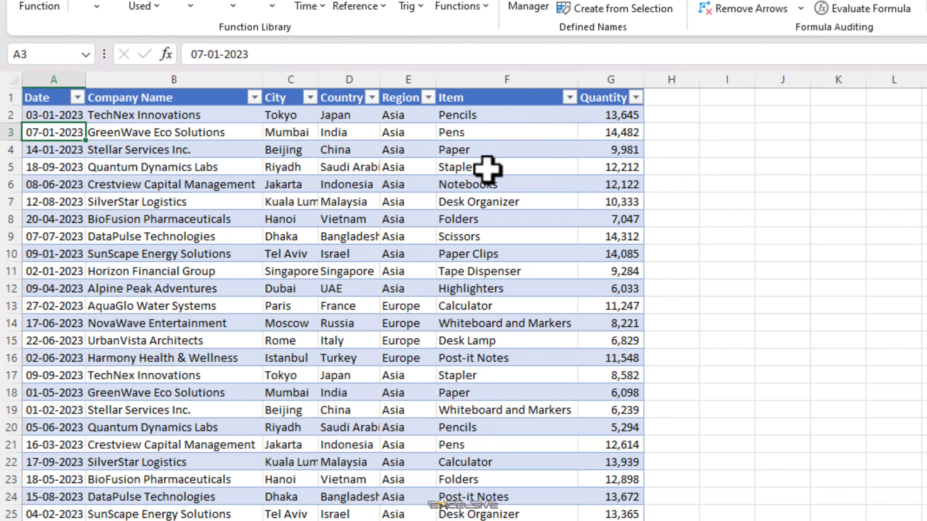
click(565, 115)
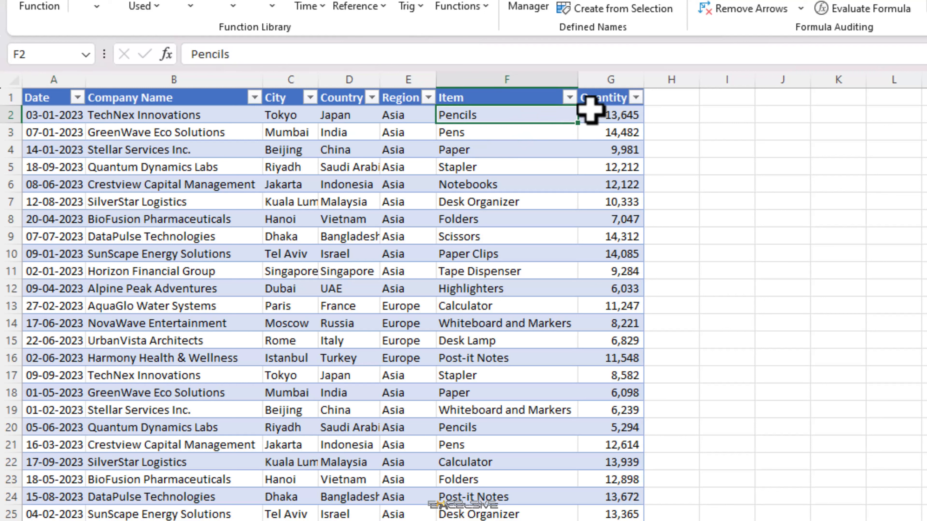
click(569, 97)
click(480, 303)
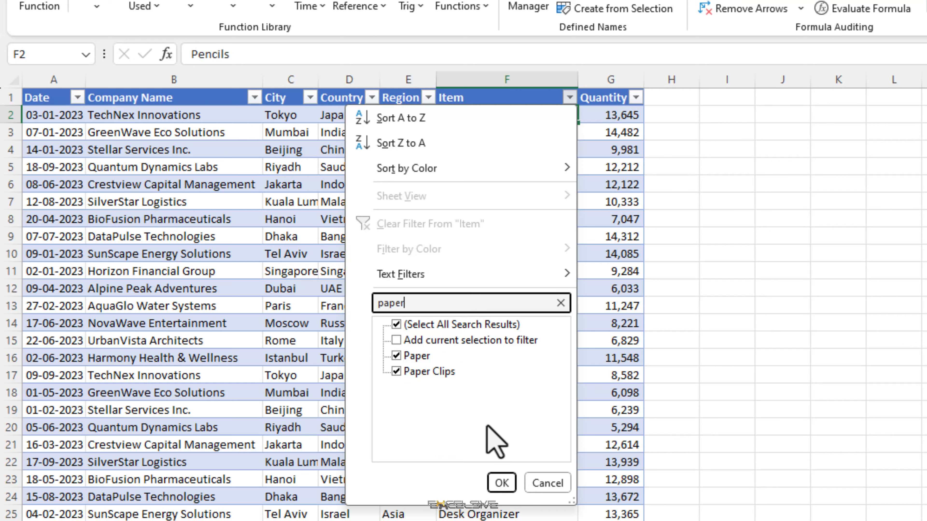
click(560, 302)
key(Escape)
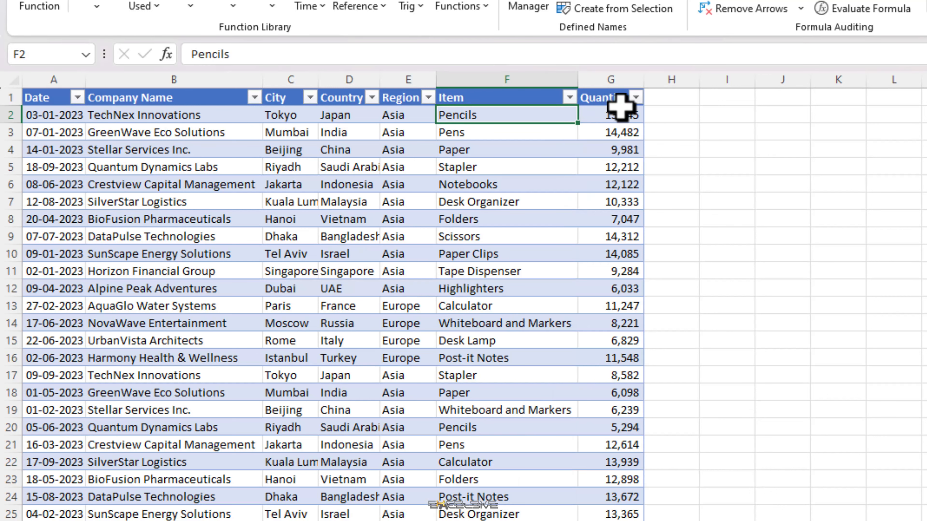
- Apply a Top 10 number filter to the Quantity column
click(635, 97)
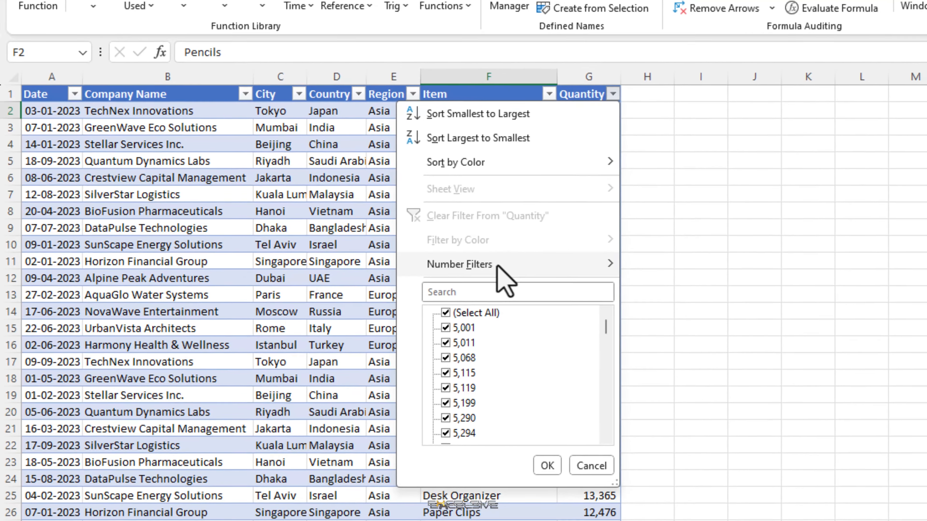
mouse_move(503, 274)
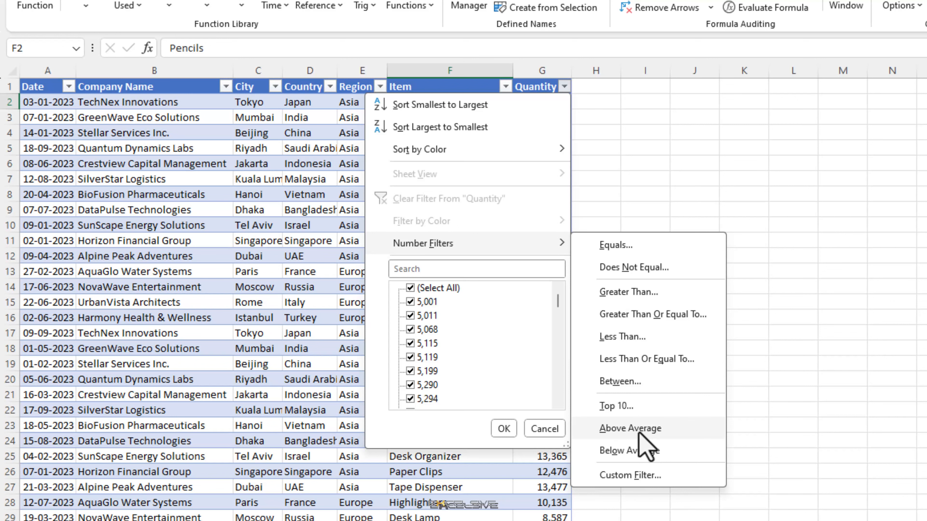
click(658, 408)
click(622, 289)
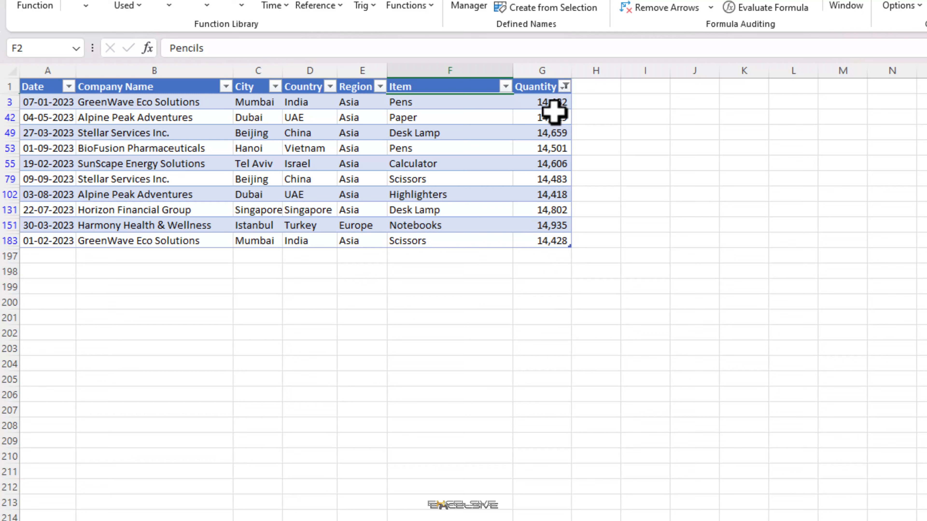
- Clear the Top 10 filter from the Quantity column
click(565, 86)
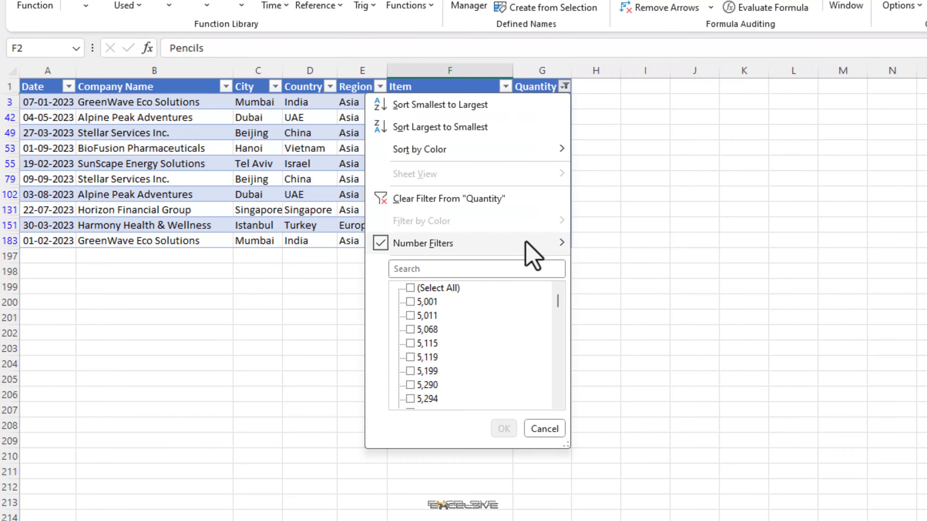
mouse_move(526, 241)
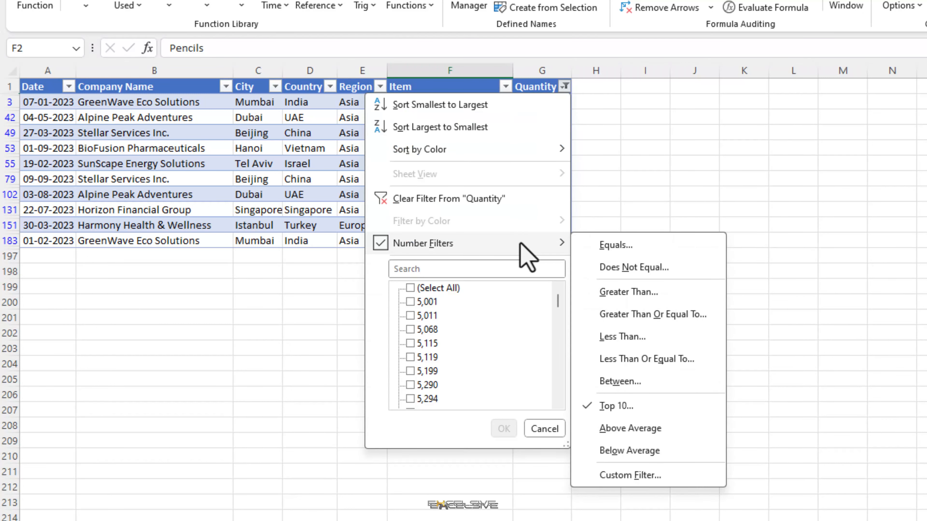
click(484, 203)
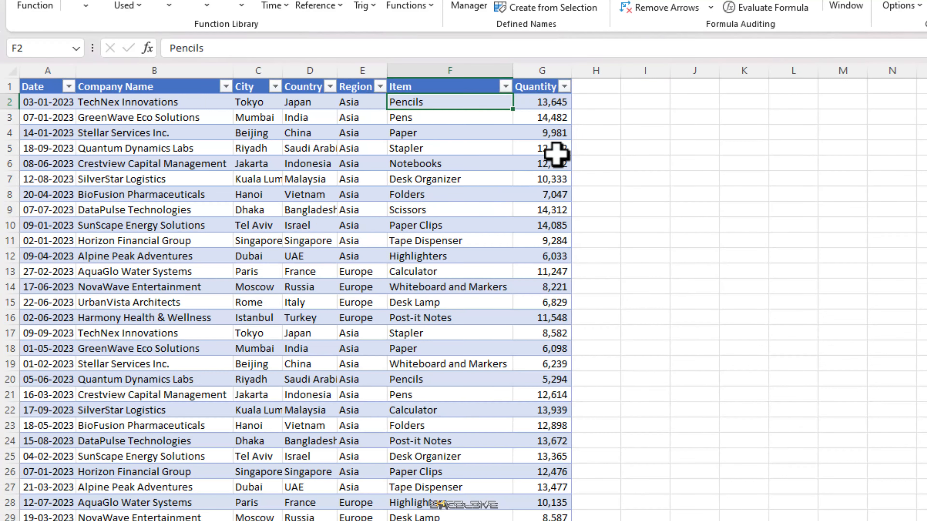
- Filter the Quantity column to above-average values and review the filtered rows
click(564, 86)
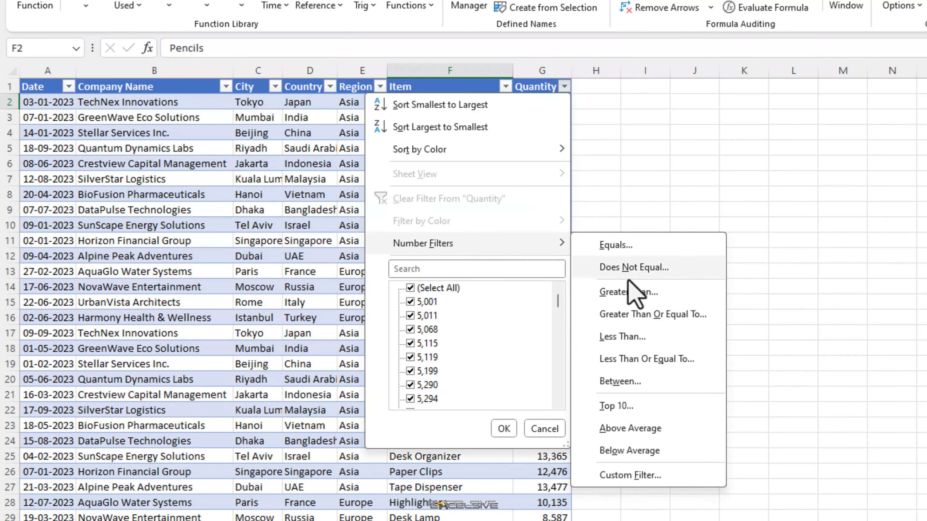
click(666, 429)
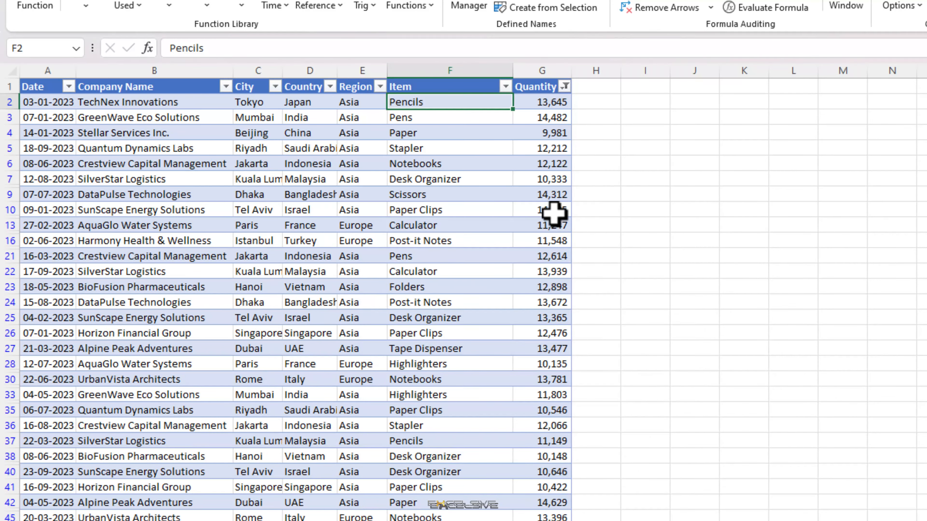
scroll(552, 219, down, 7)
scroll(549, 226, up, 4)
scroll(551, 224, up, 4)
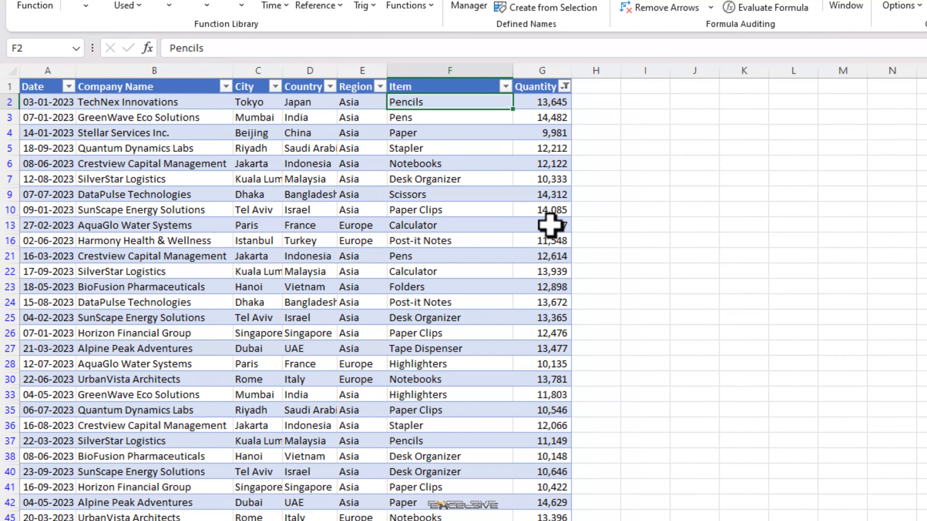
- Clear the Above Average filter from the Quantity column and select cell F3
click(565, 87)
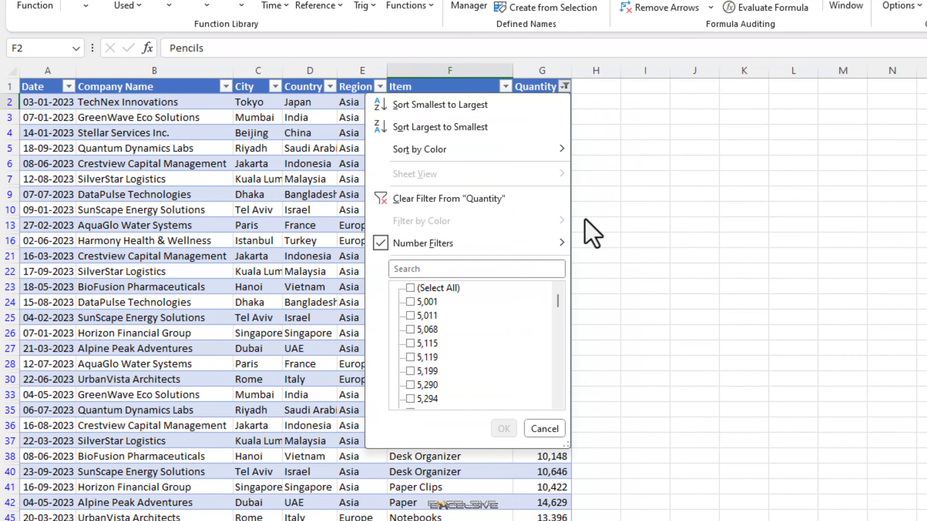
click(449, 205)
click(447, 118)
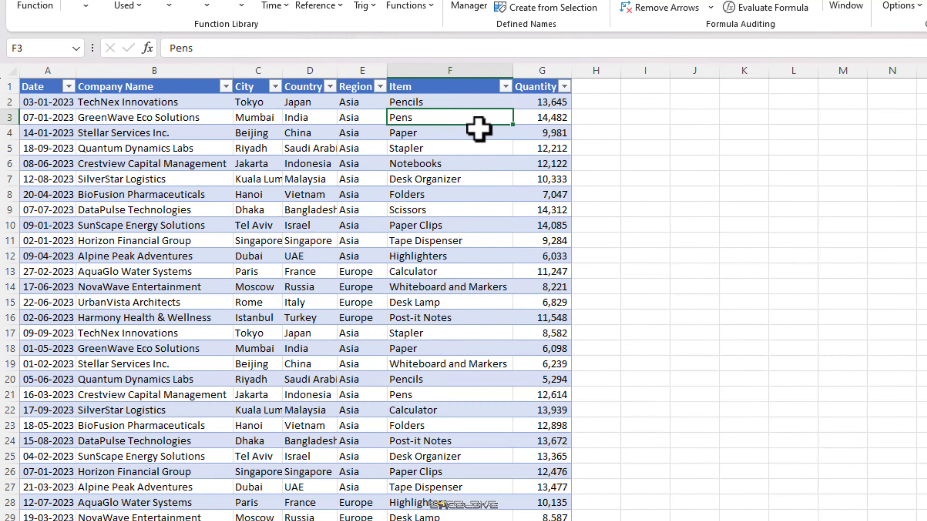
- Filter the Item column to entries ending with "er" and clear that filter again
click(506, 90)
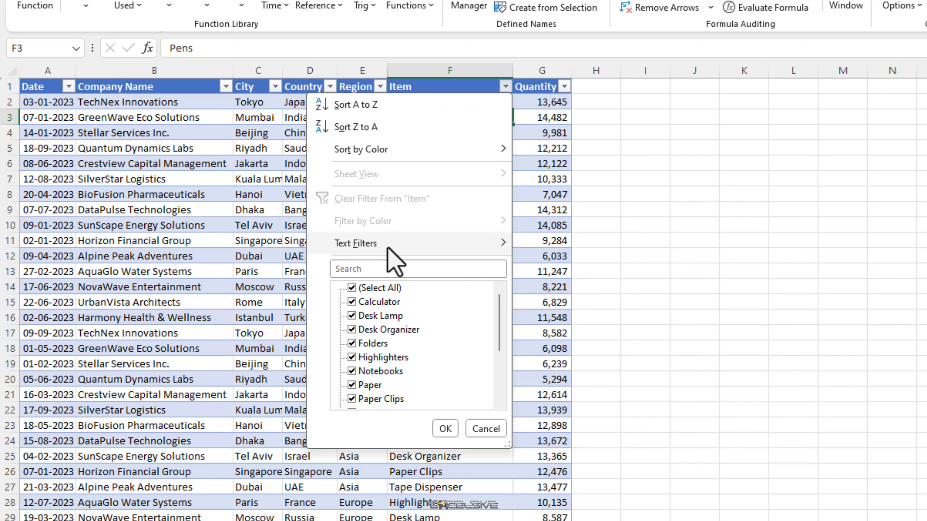
mouse_move(388, 249)
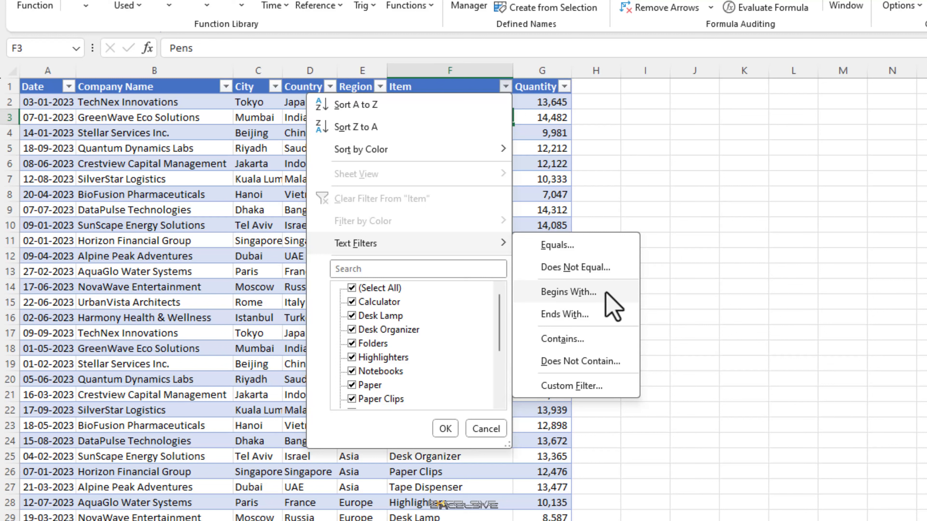
click(609, 321)
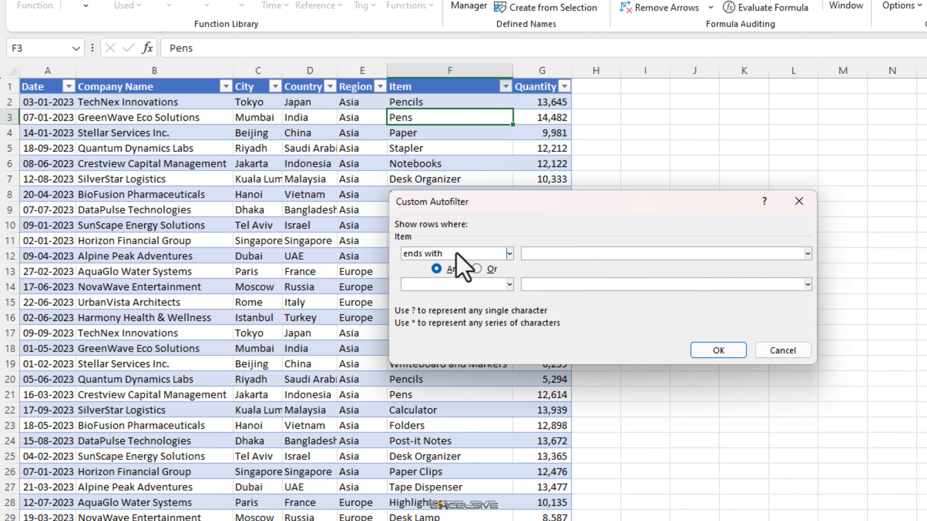
click(554, 254)
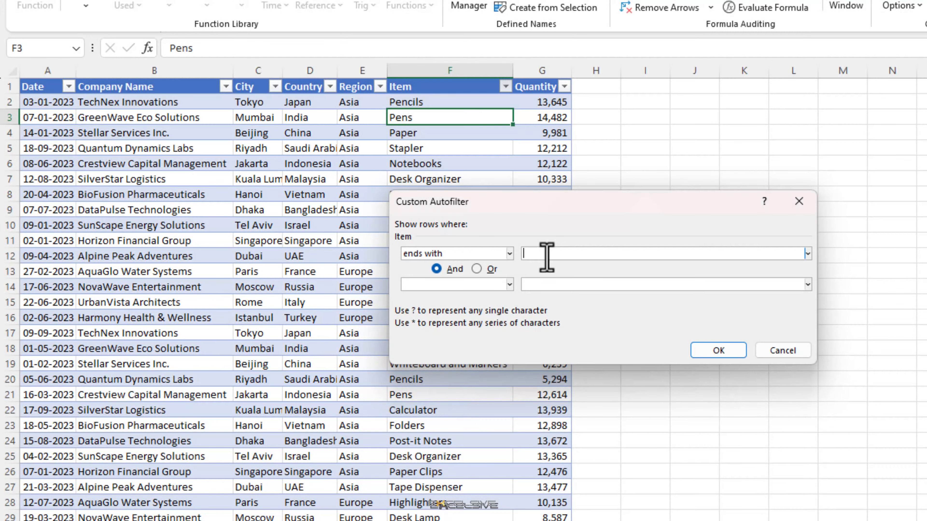
text(er)
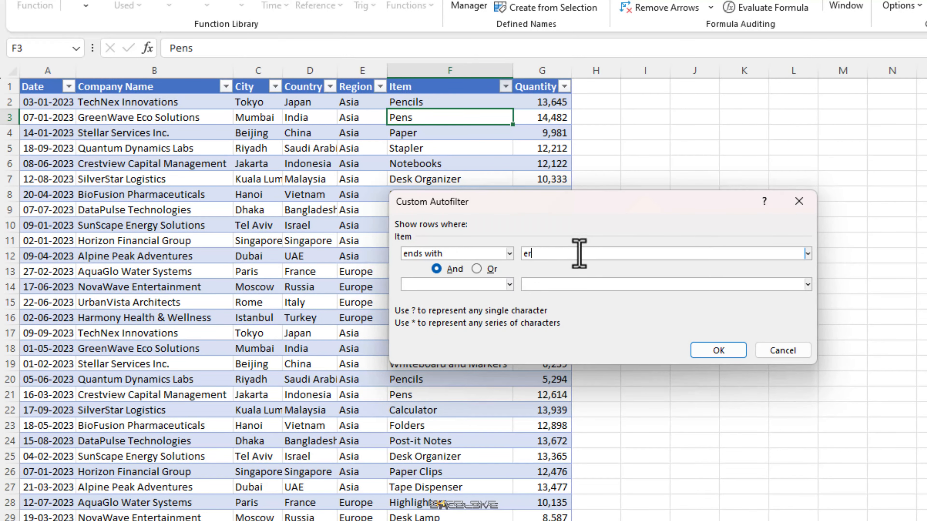
click(717, 353)
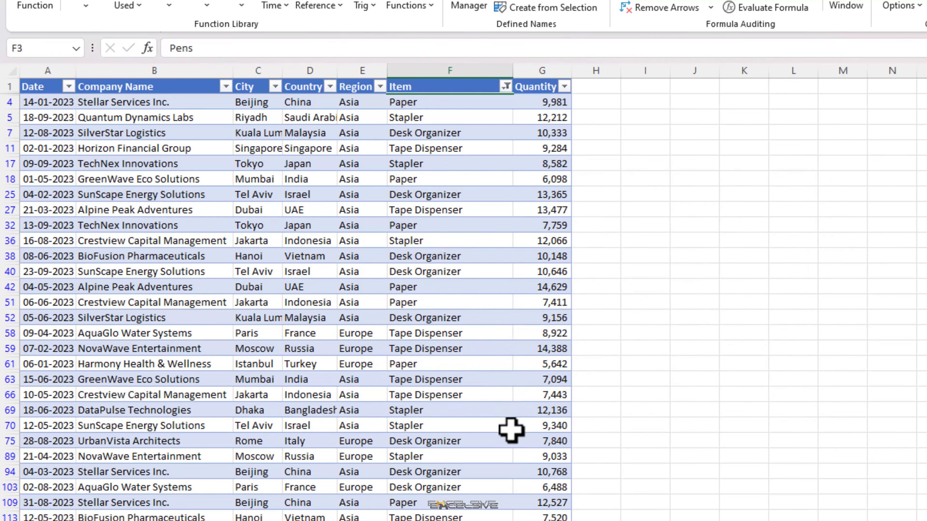
click(505, 87)
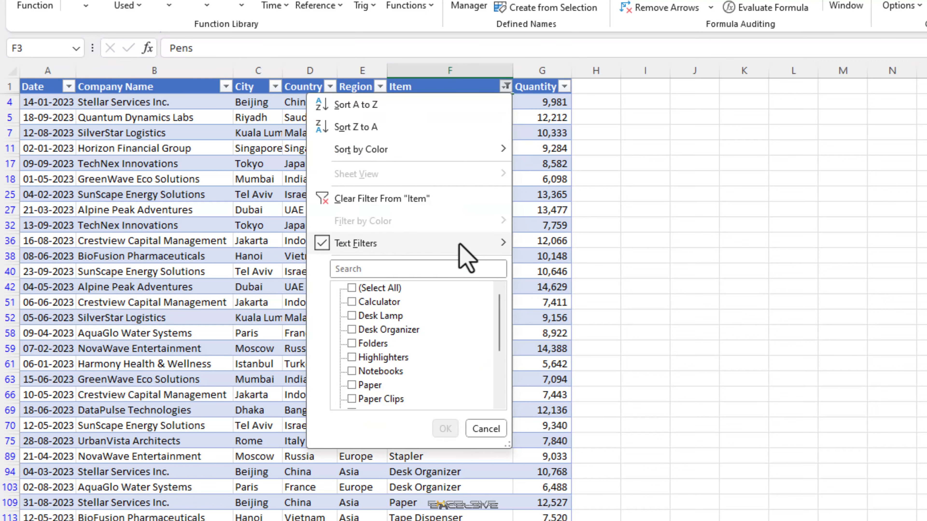
click(383, 199)
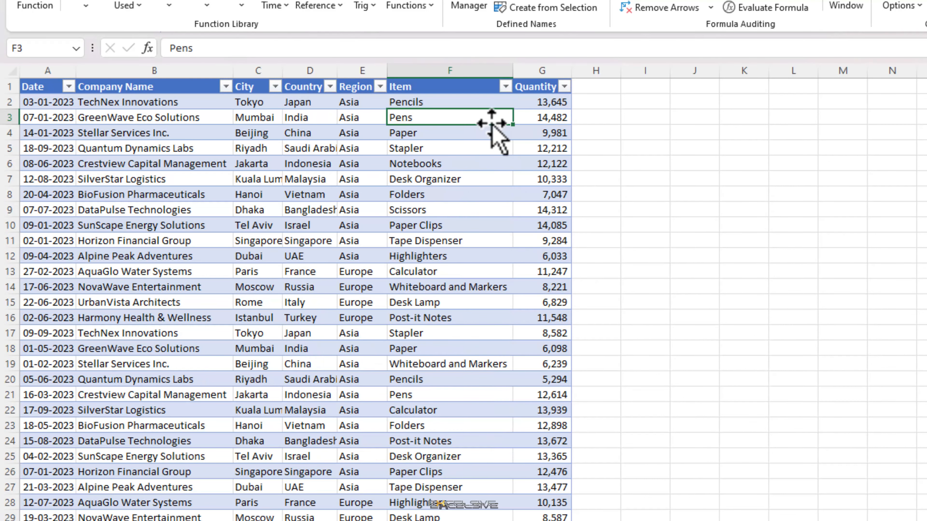
- Examine the comparison operators offered by the Item column's custom text filter, leaving the filter unapplied
click(505, 87)
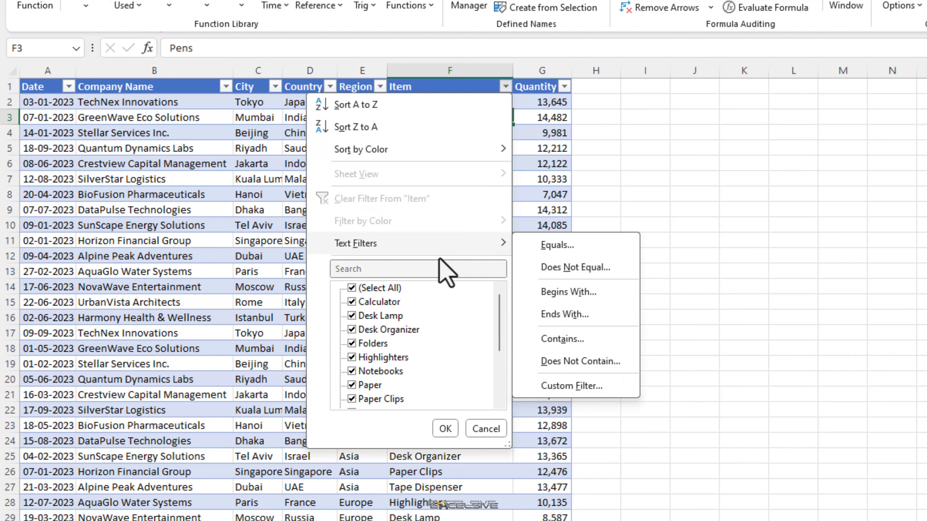
mouse_move(434, 243)
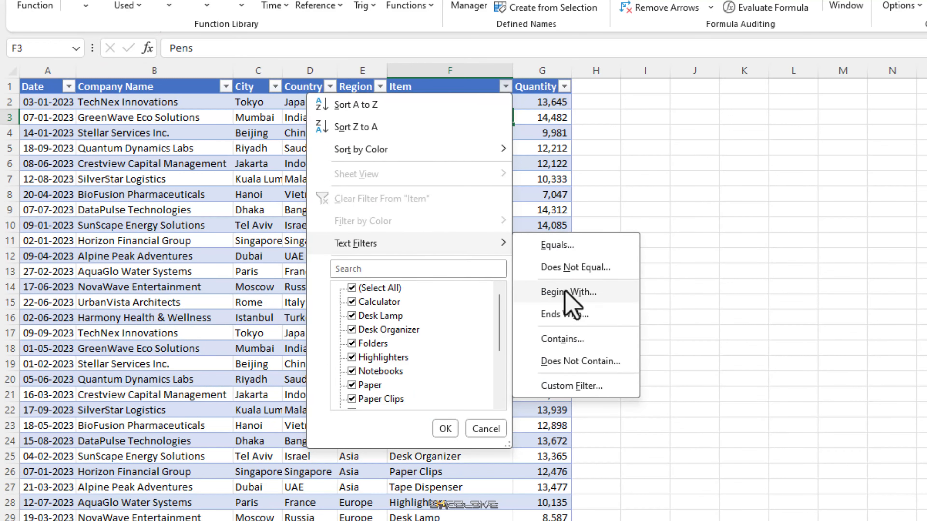
click(579, 387)
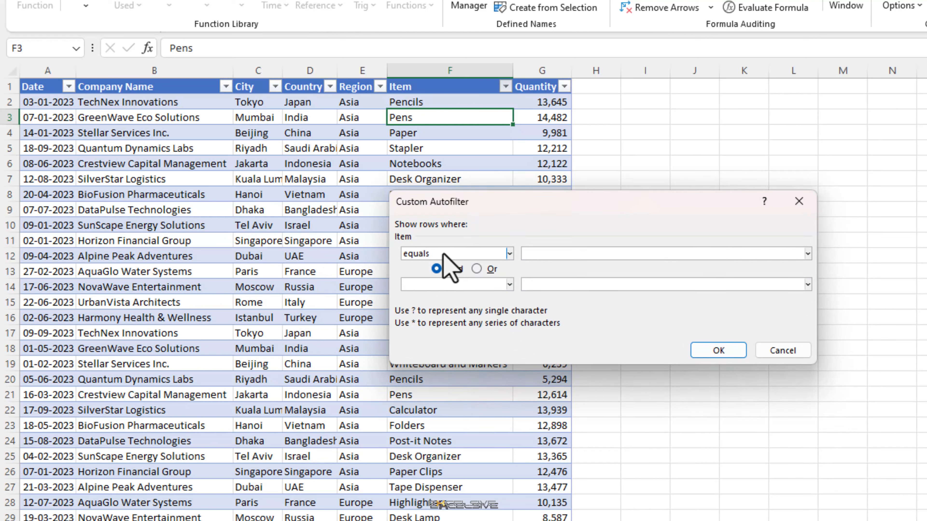
click(509, 253)
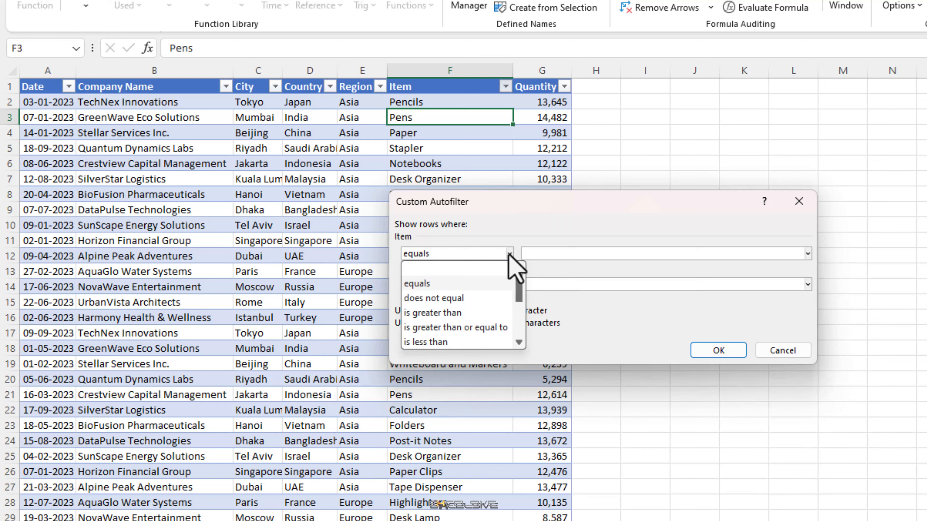
click(527, 232)
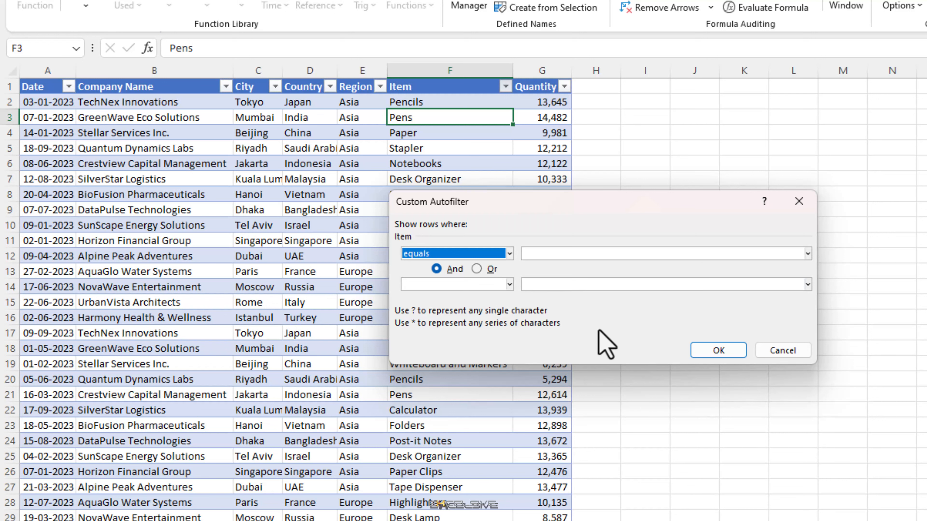
key(Escape)
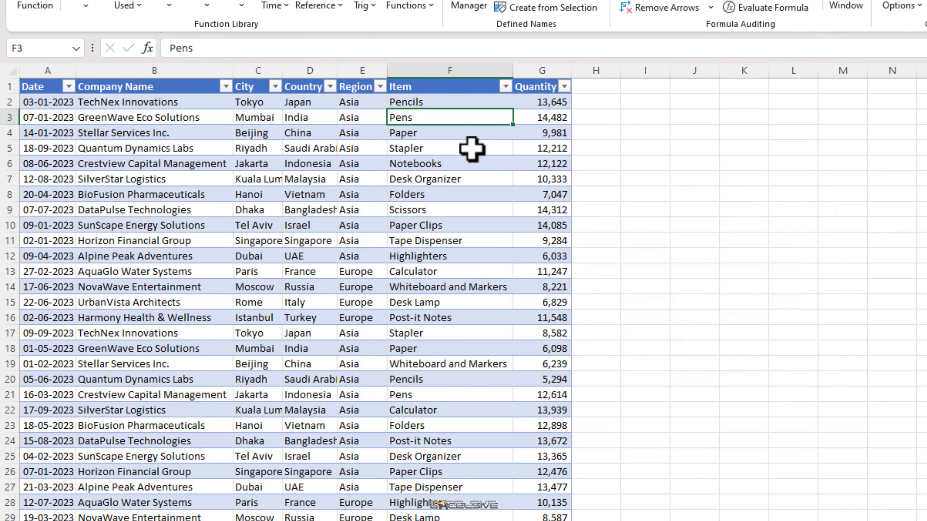
key(Down)
key(Down)
key(Down)
key(Down)
key(Down)
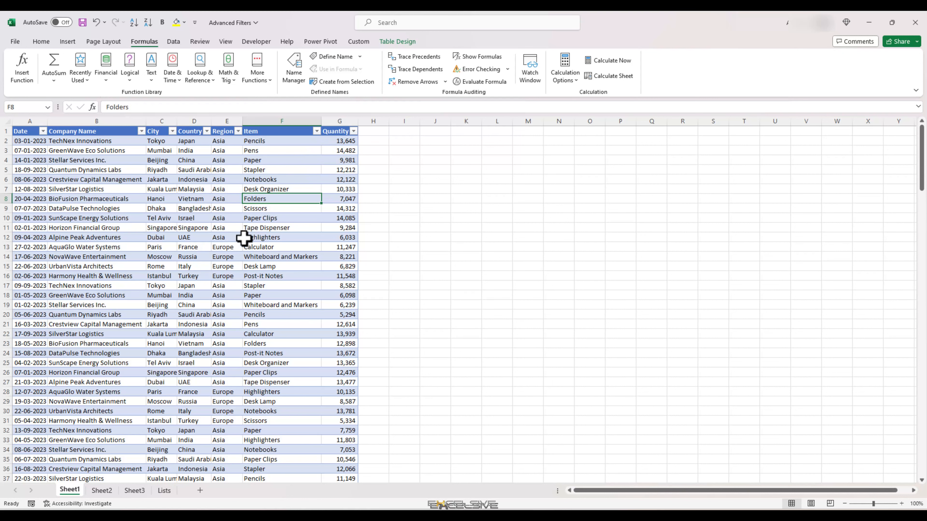
- Switch to Sheet2 and select cell B7 in its sales table
click(102, 496)
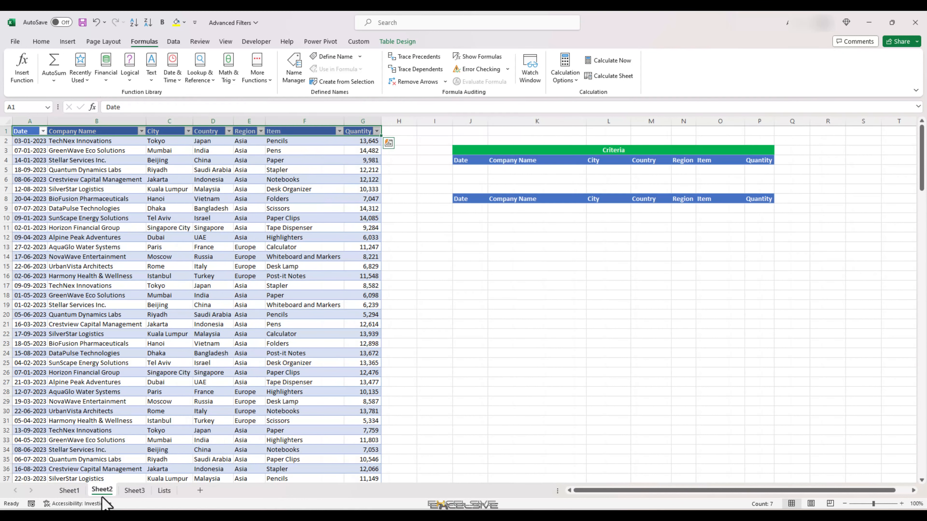
click(177, 142)
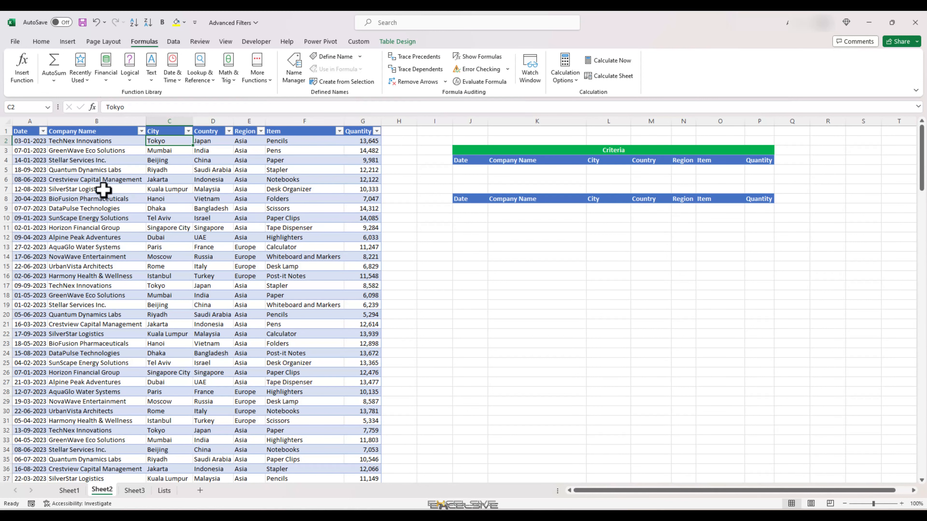
click(79, 187)
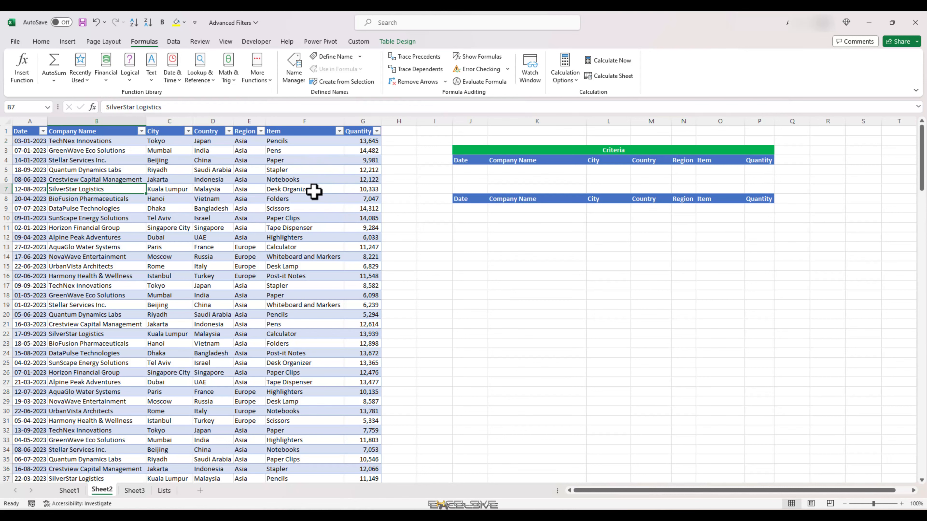
- Examine the Criteria block's headers and entry cells from Date to Quantity, including the Date and Company Name value lists
click(470, 160)
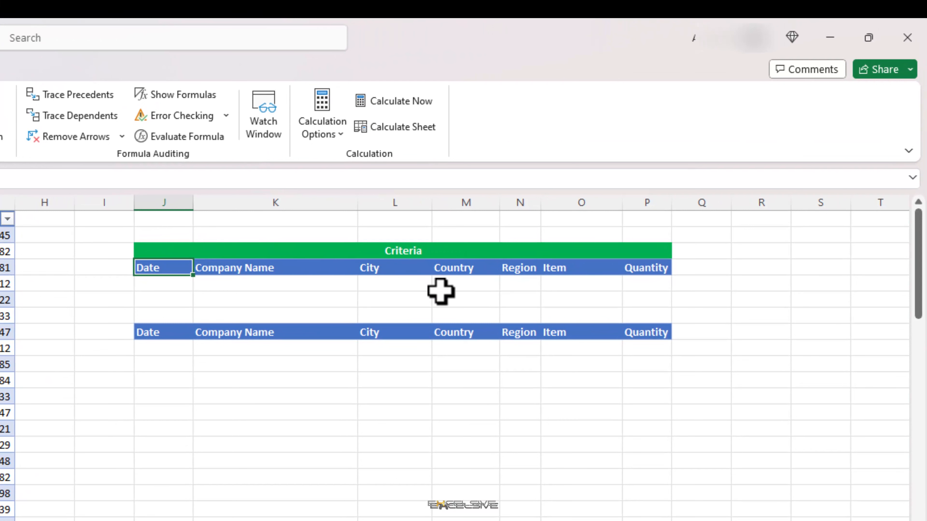
click(179, 282)
click(290, 283)
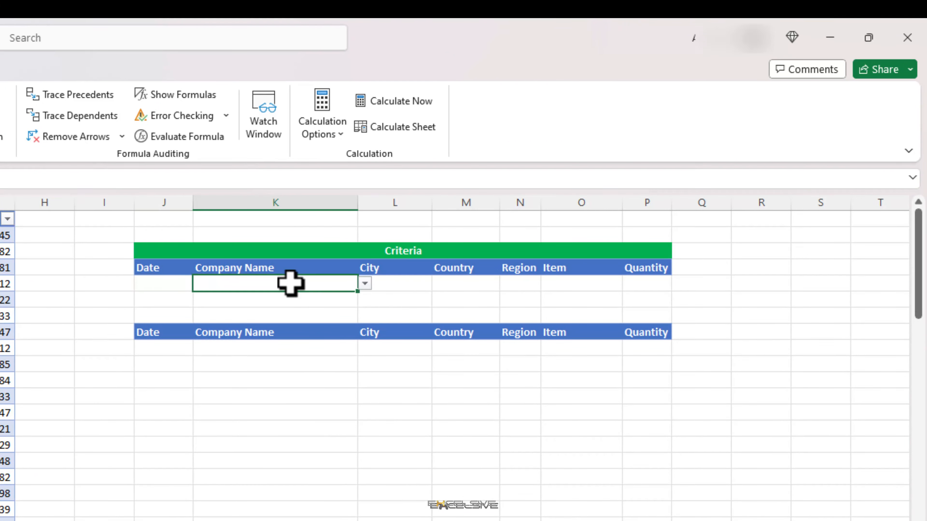
click(408, 286)
click(454, 285)
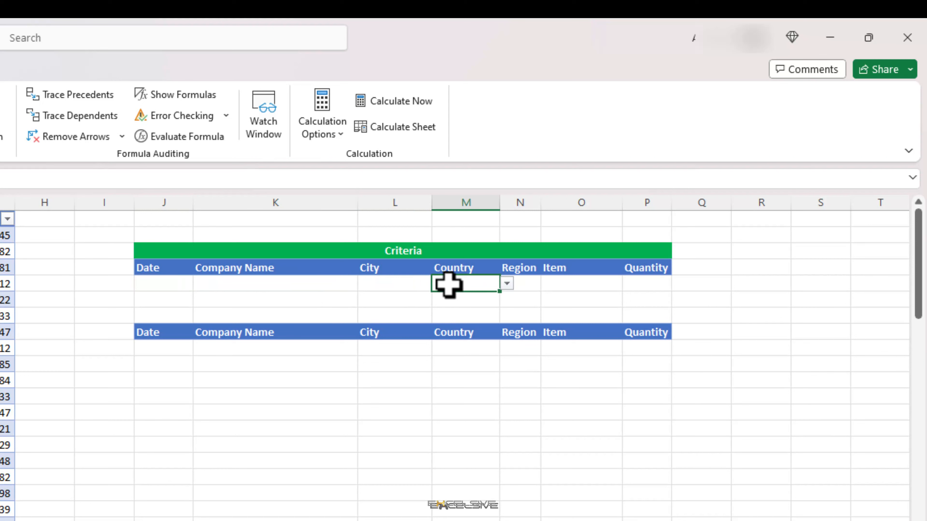
click(184, 287)
click(200, 283)
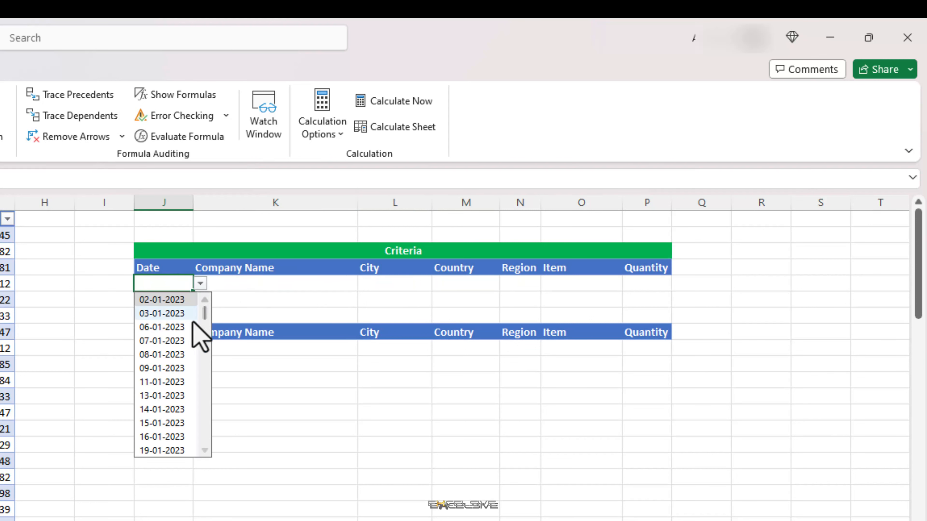
click(278, 288)
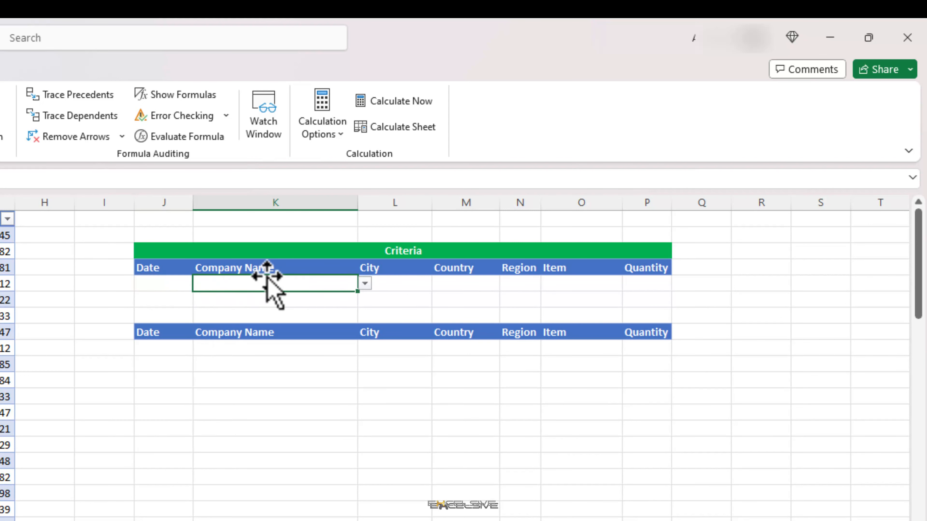
click(365, 283)
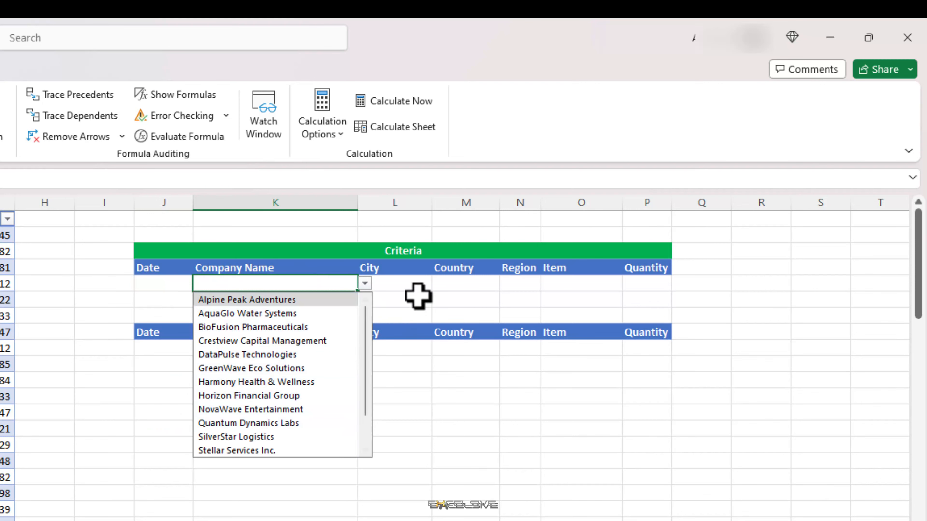
click(416, 287)
click(584, 283)
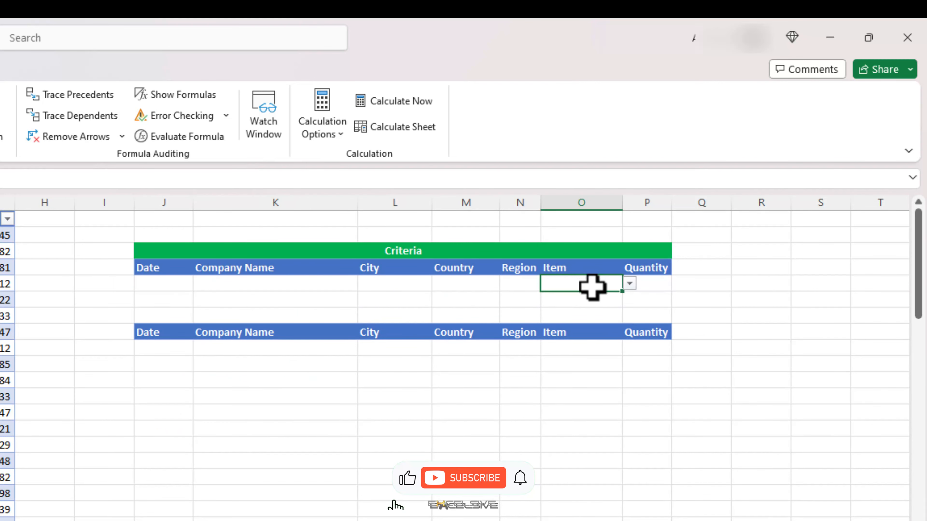
click(648, 285)
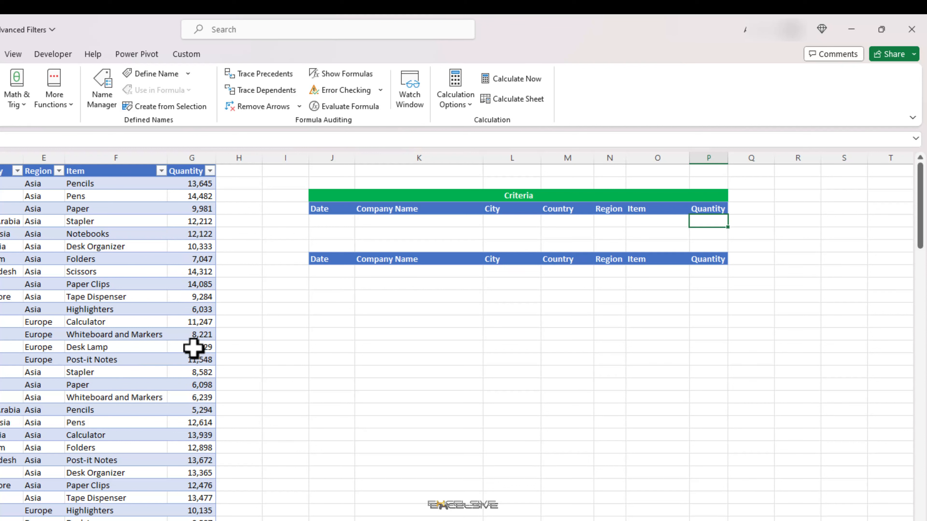
- Examine the second header row below the Criteria block and the empty output cells under it
click(321, 259)
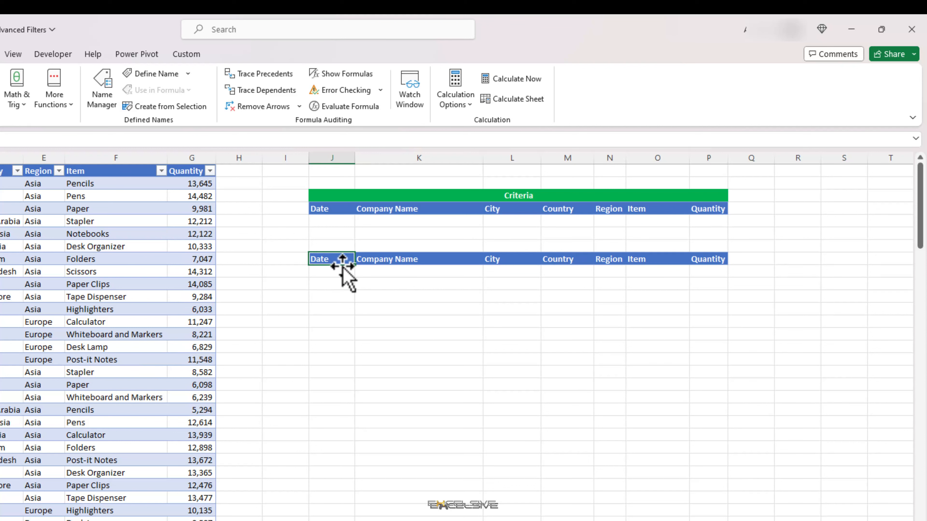
drag(345, 261, 515, 256)
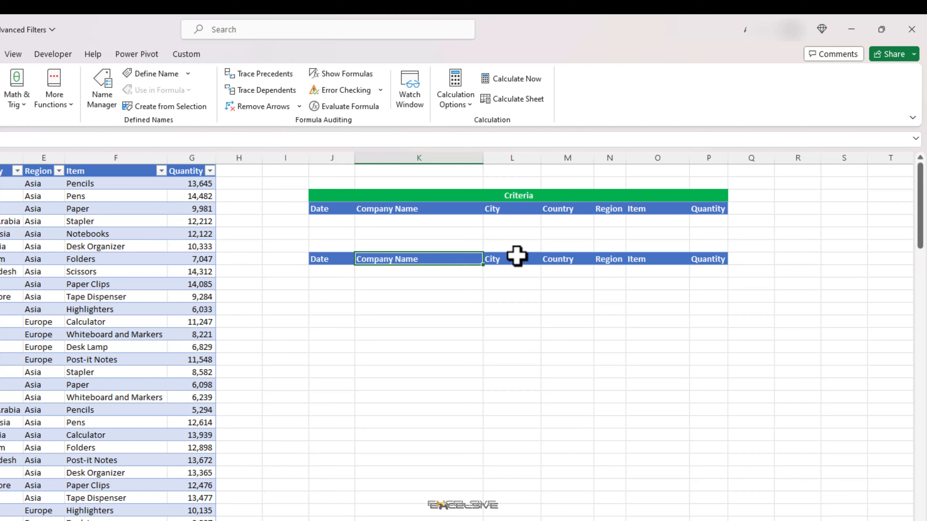
click(538, 257)
click(557, 259)
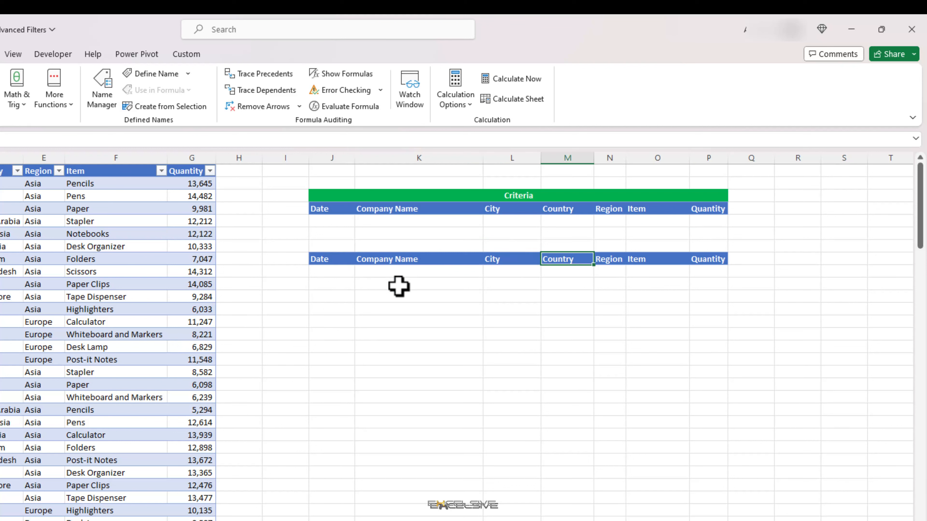
click(335, 272)
click(439, 270)
click(511, 274)
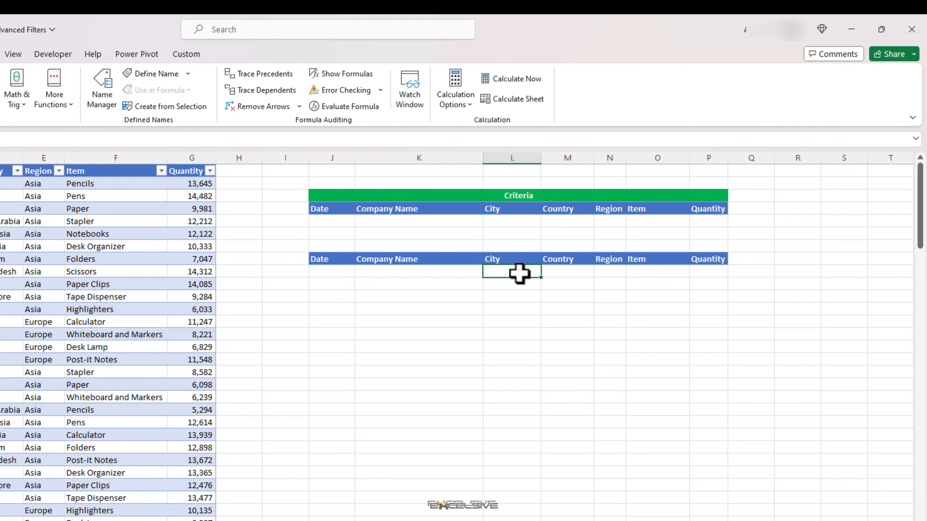
click(570, 275)
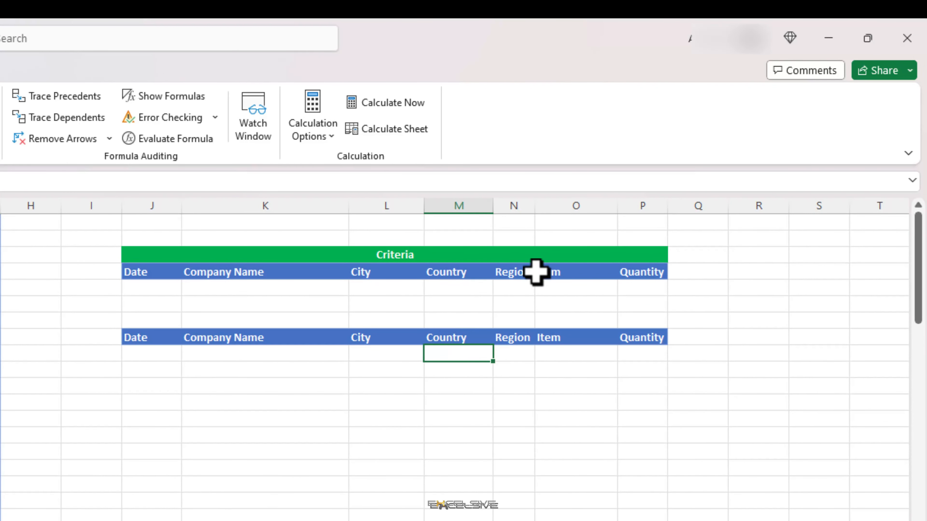
- Set the Item criterion in the Criteria block to Pencils
click(578, 287)
click(626, 288)
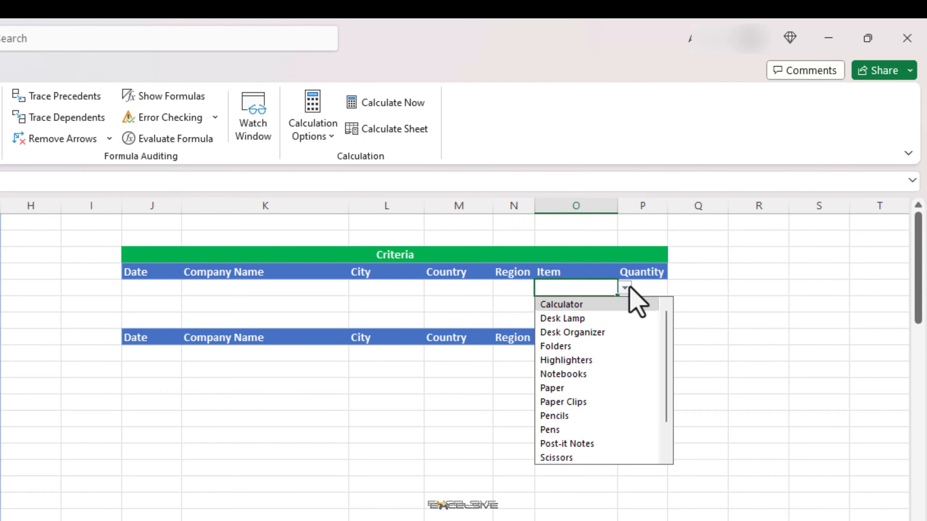
click(578, 418)
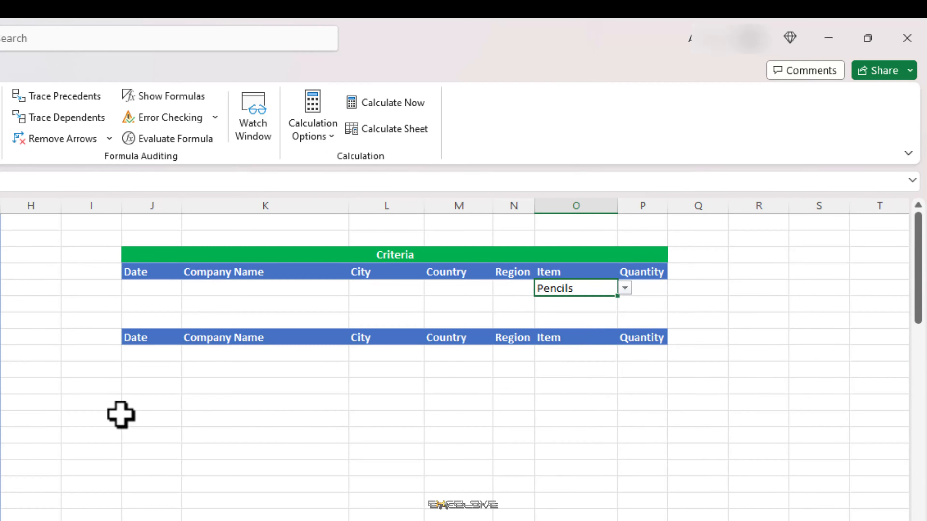
- Start an Advanced Filter that copies to another location, with the whole sales table including headers (A1:G196) as the list range
key(ctrl+Home)
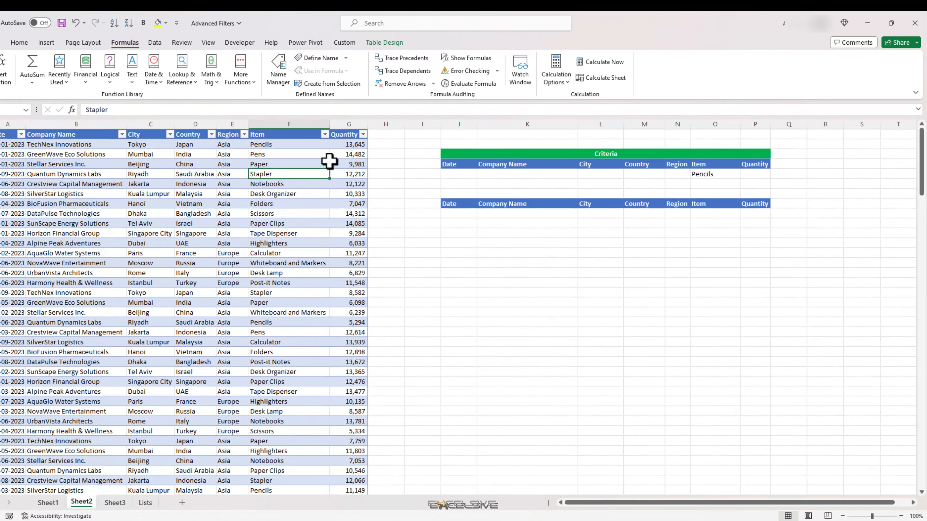
click(154, 43)
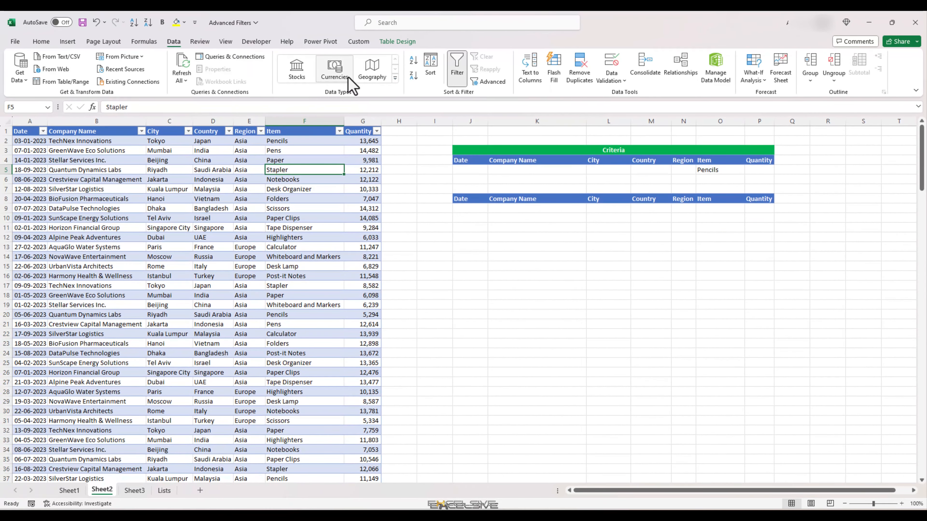
click(490, 83)
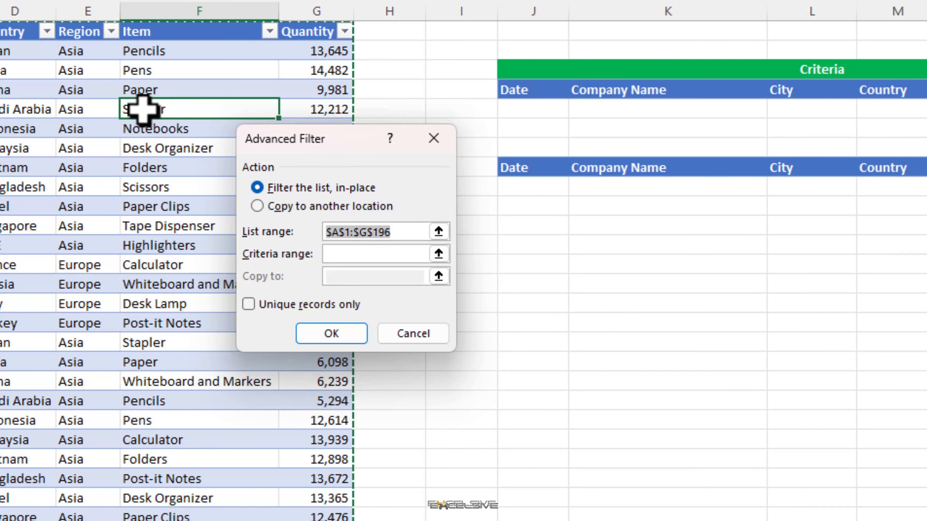
click(344, 208)
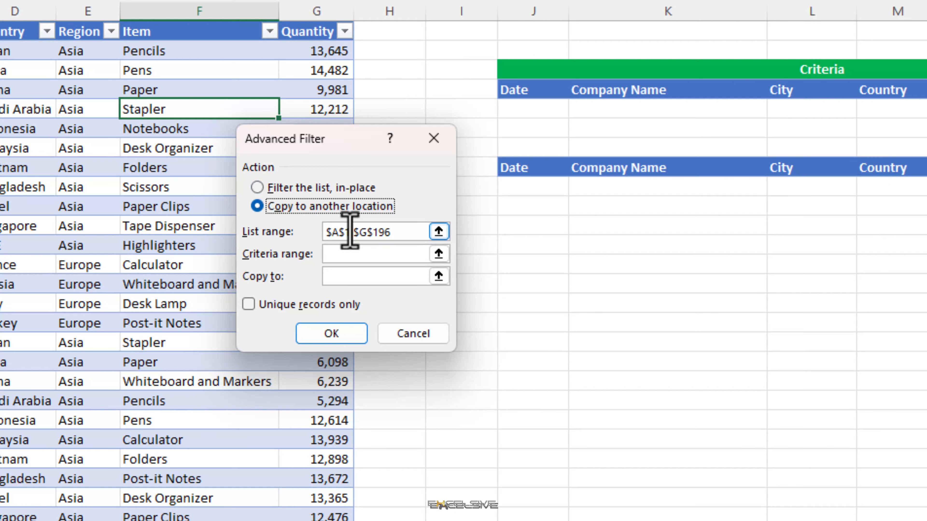
click(394, 233)
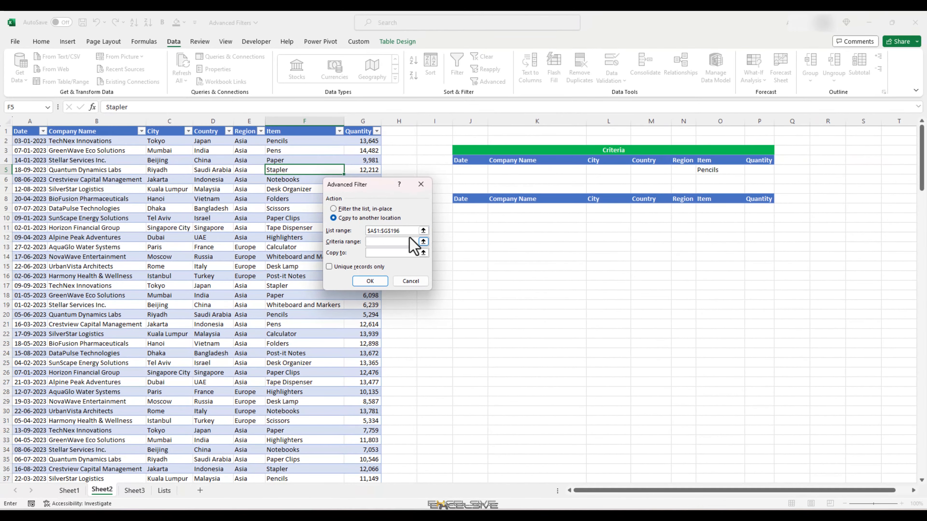
click(427, 231)
click(29, 135)
key(ctrl+shift+Right)
key(ctrl+shift+Down)
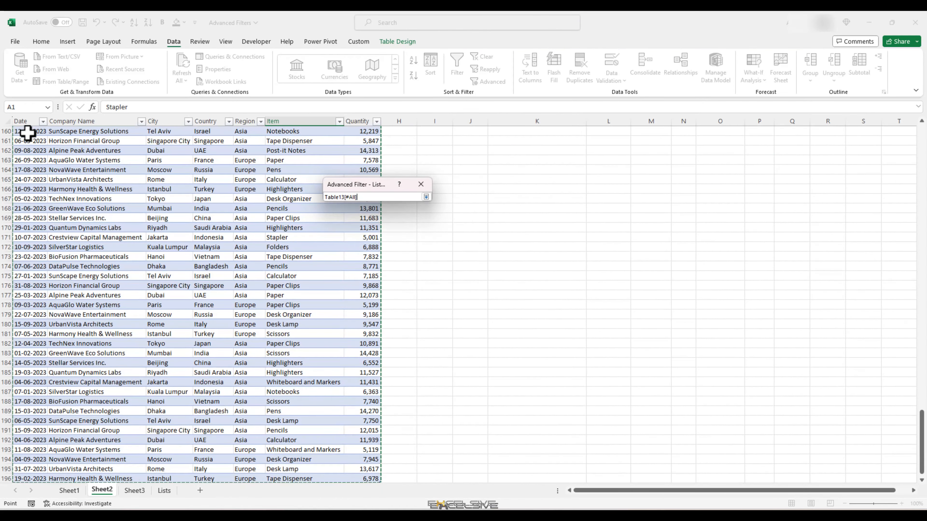
click(426, 196)
- Set the Advanced Filter's criteria range to the Criteria headers and the entry row beneath them, J4:P5
click(384, 243)
click(424, 242)
click(522, 171)
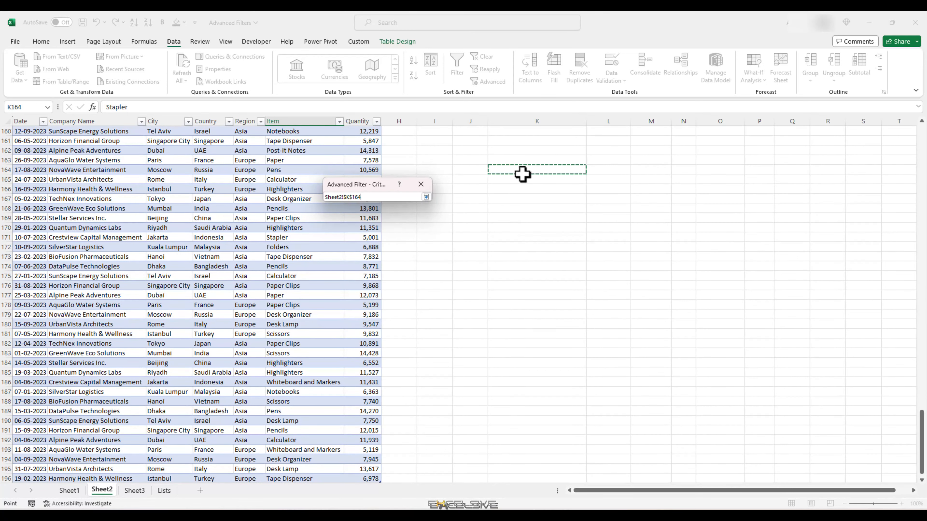
scroll(523, 173, up, 20)
click(493, 162)
drag(475, 162, 751, 169)
click(425, 197)
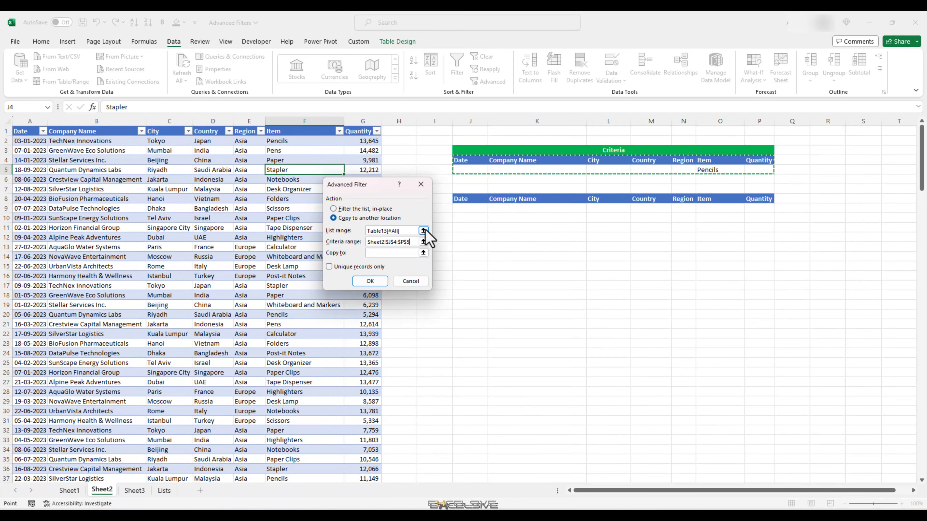
- Set the copy destination to the second header row, J8:P8, and run the Advanced Filter
click(402, 253)
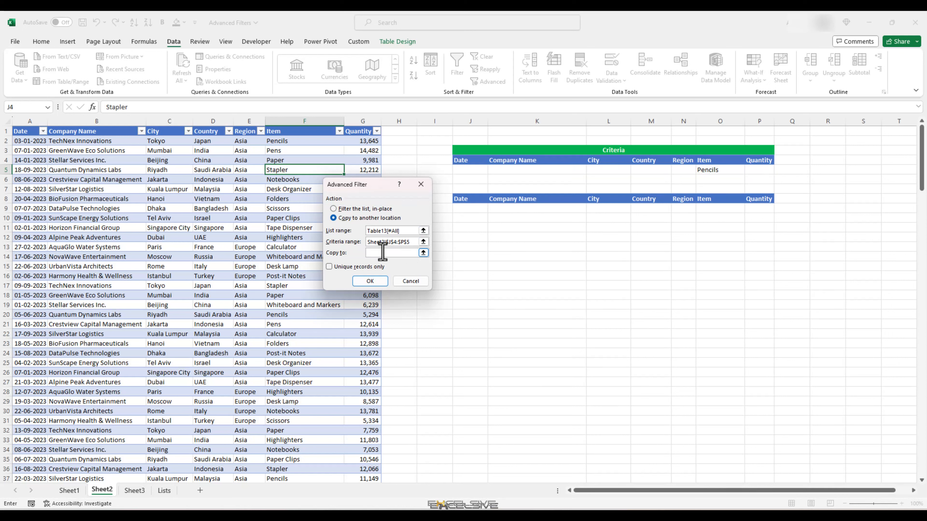
click(366, 209)
click(353, 219)
click(423, 253)
drag(471, 199, 754, 201)
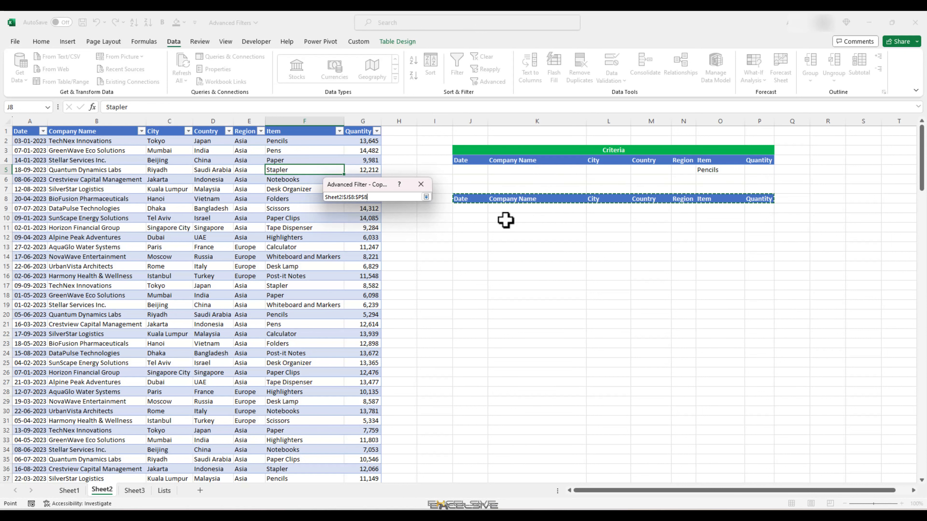
click(426, 196)
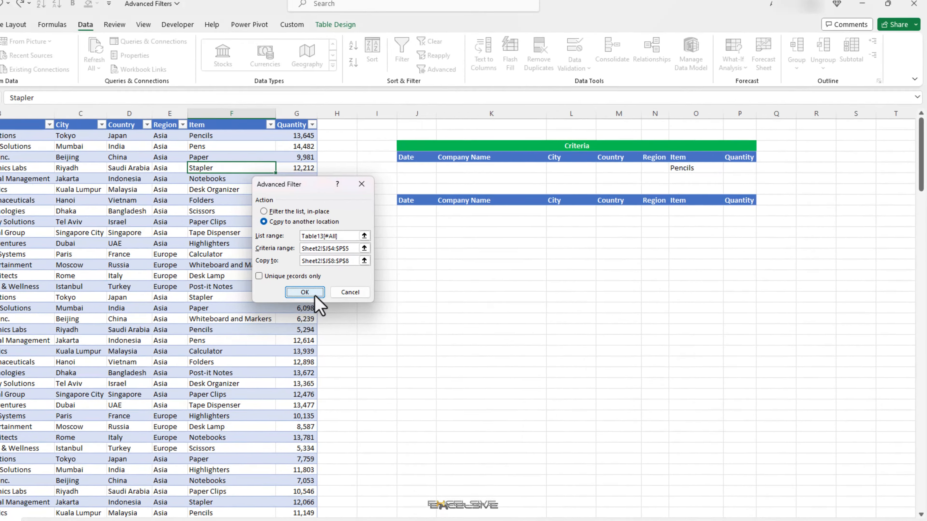
click(379, 285)
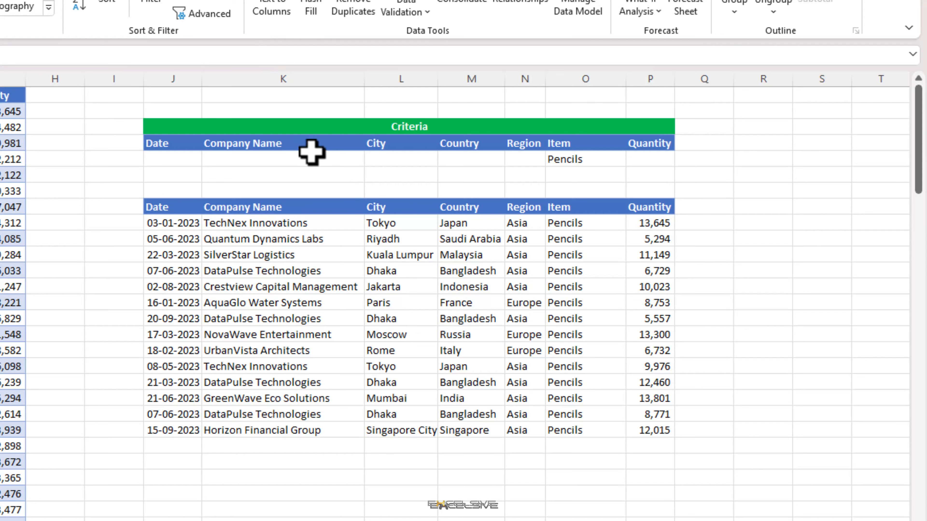
- Set the Company Name criterion to DataPulse Technologies and rerun the Advanced Filter, copying the matches to J8:P8
click(331, 157)
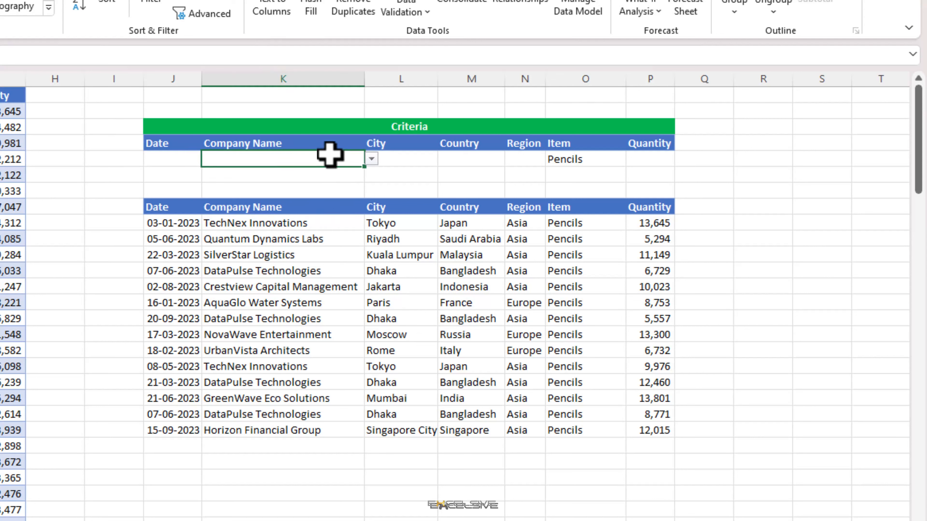
click(371, 159)
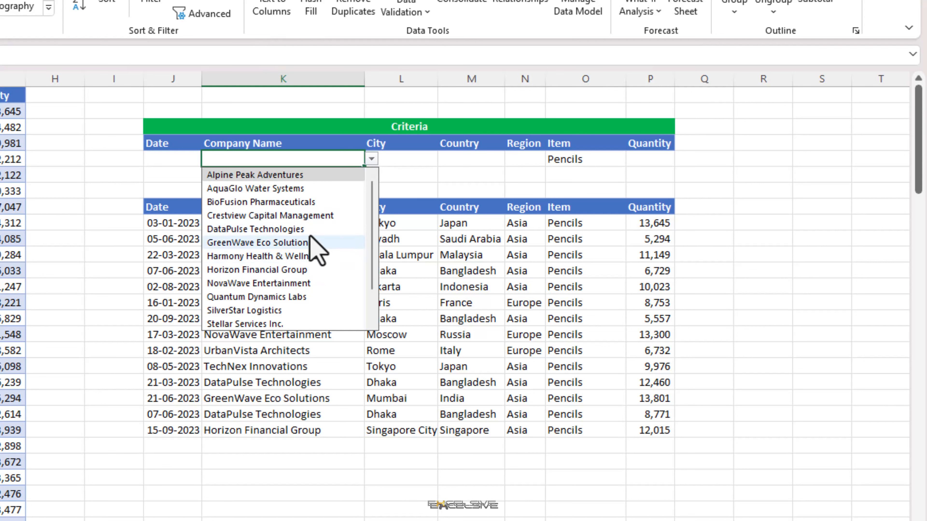
click(250, 230)
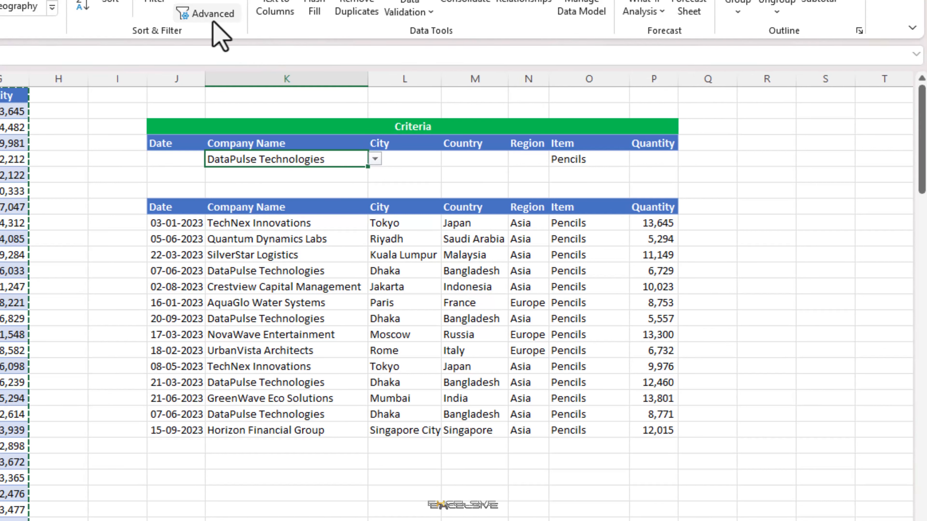
click(204, 14)
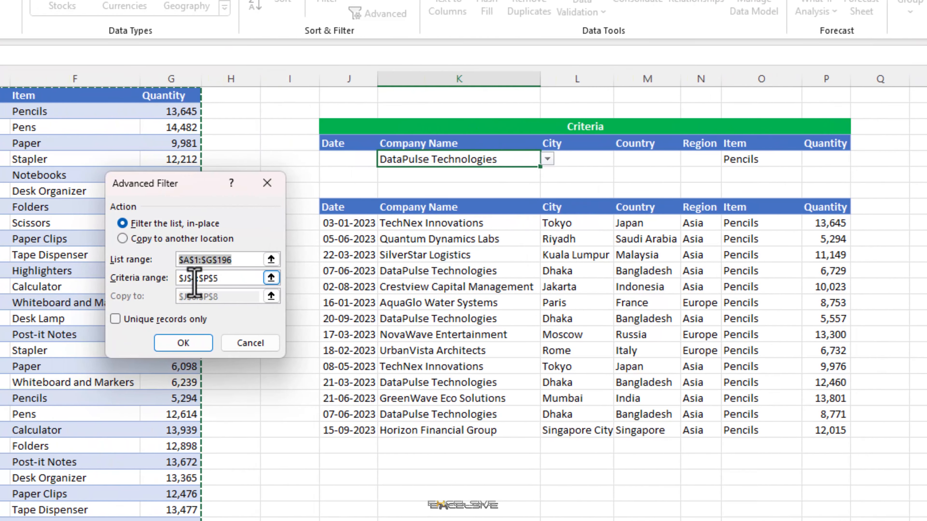
click(135, 240)
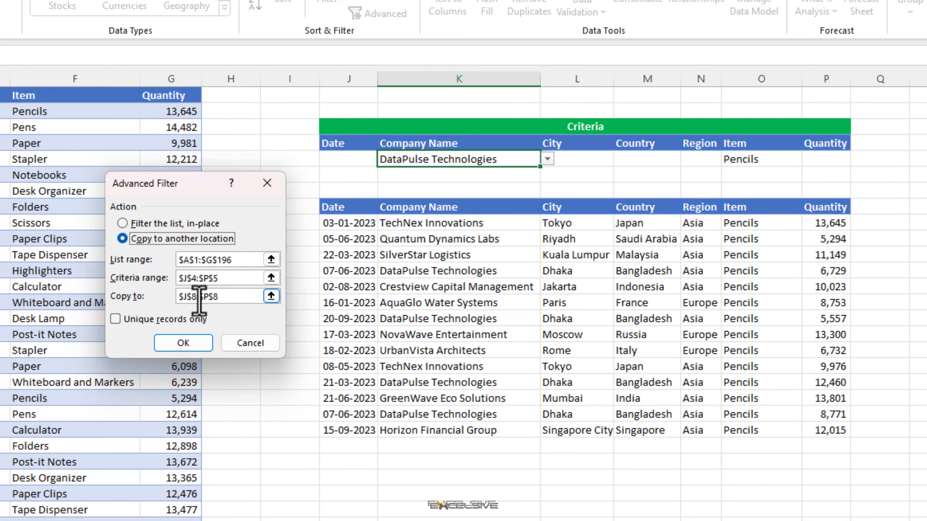
click(205, 341)
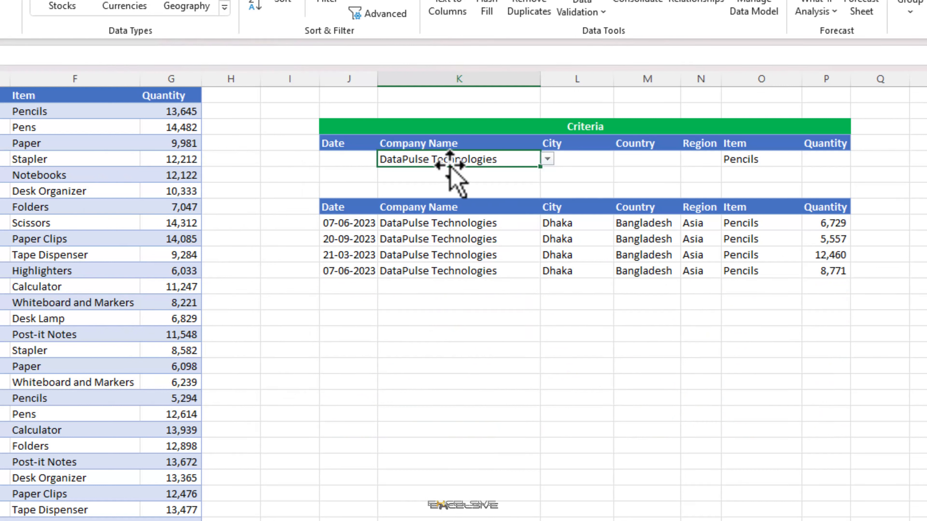
- Change the Company Name criterion to BioFusion Pharmaceuticals and the Item criterion to Desk Organizer
click(548, 159)
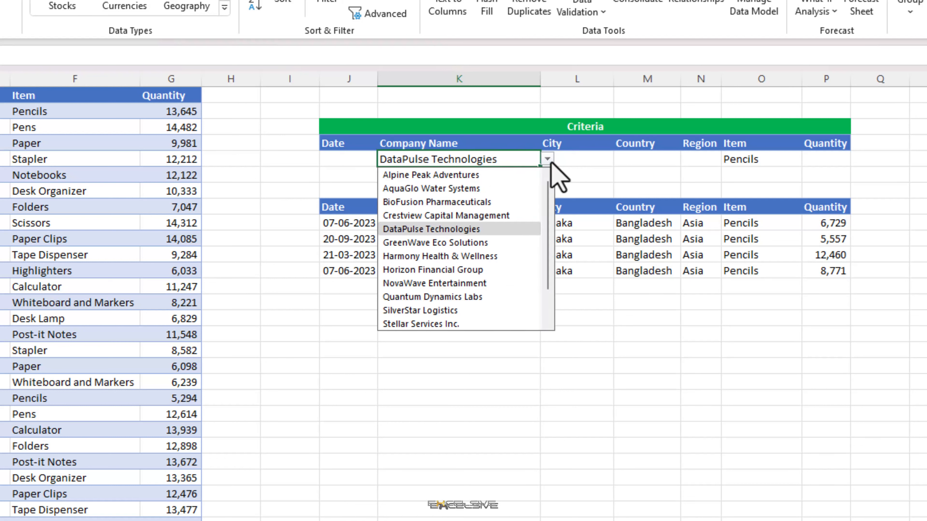
click(455, 205)
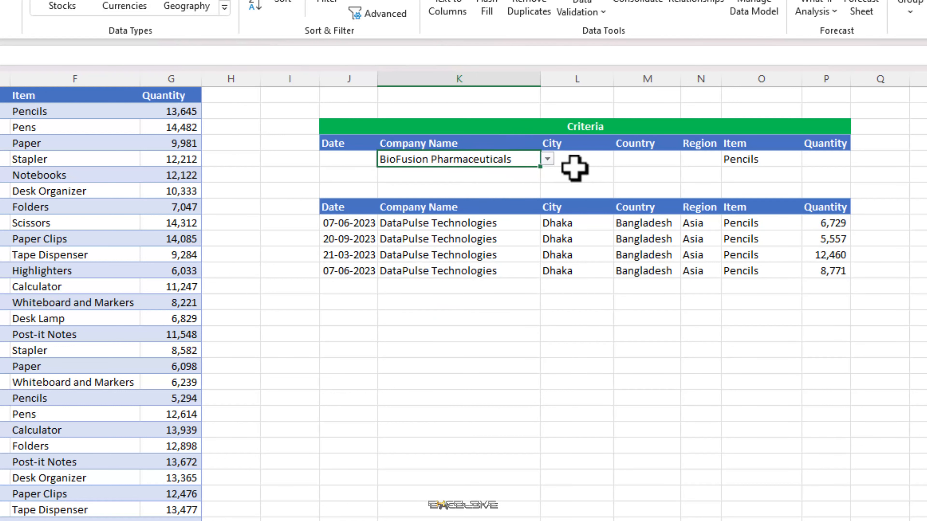
click(739, 157)
click(809, 159)
click(792, 201)
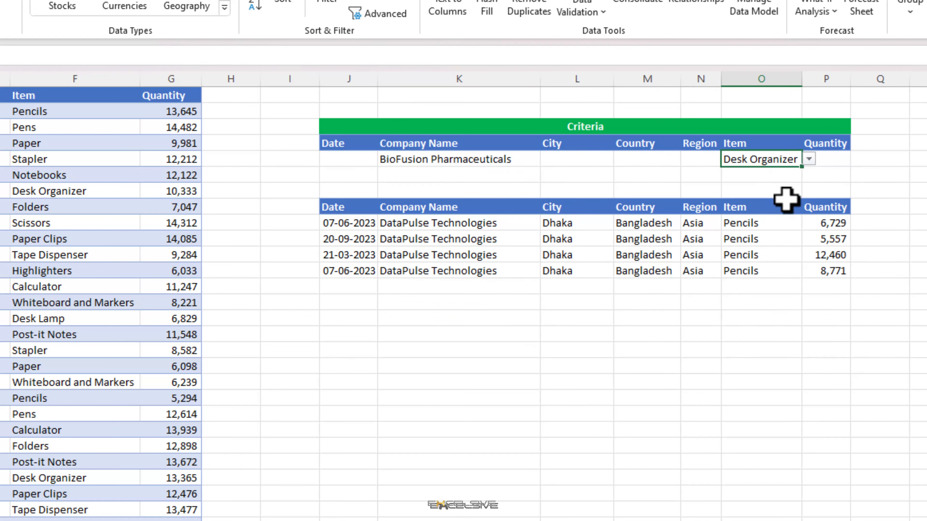
- Rerun the Advanced Filter with criteria range J4:P5, copying the matches to another location at J8:P8
click(372, 19)
click(169, 240)
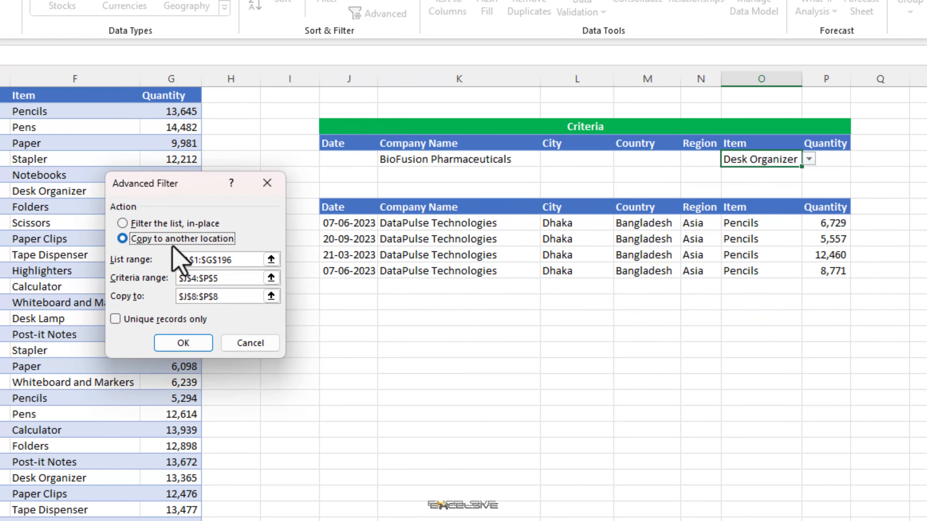
click(199, 342)
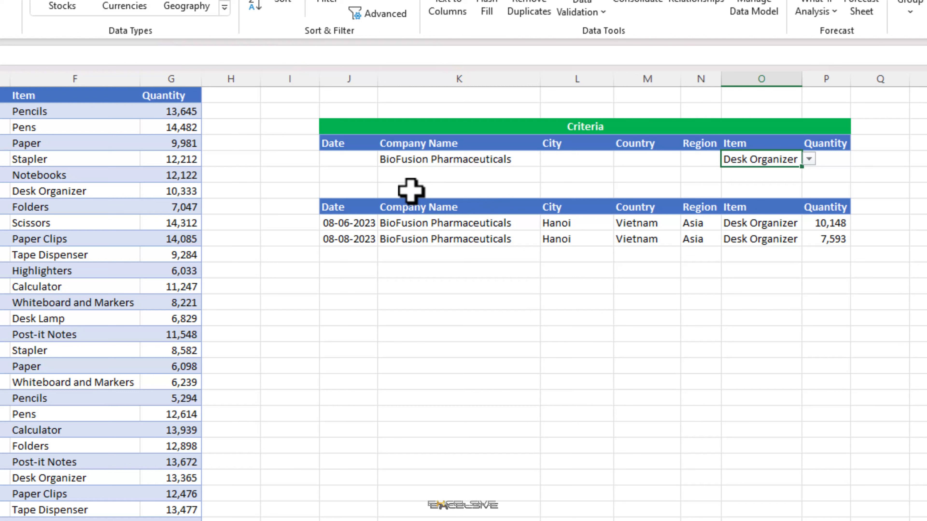
- Clear the Company Name criterion and set the Item criterion to Pencils
click(843, 158)
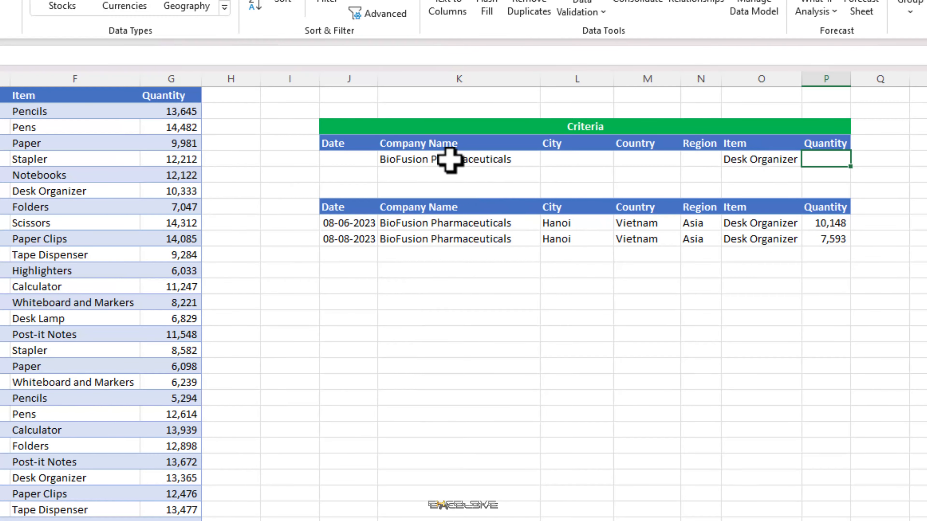
click(449, 160)
key(Delete)
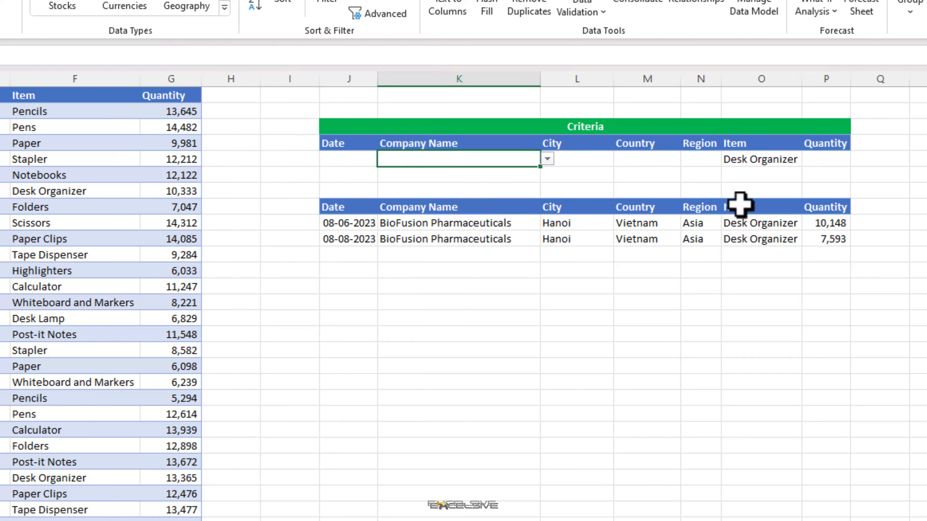
click(798, 159)
click(809, 159)
click(773, 284)
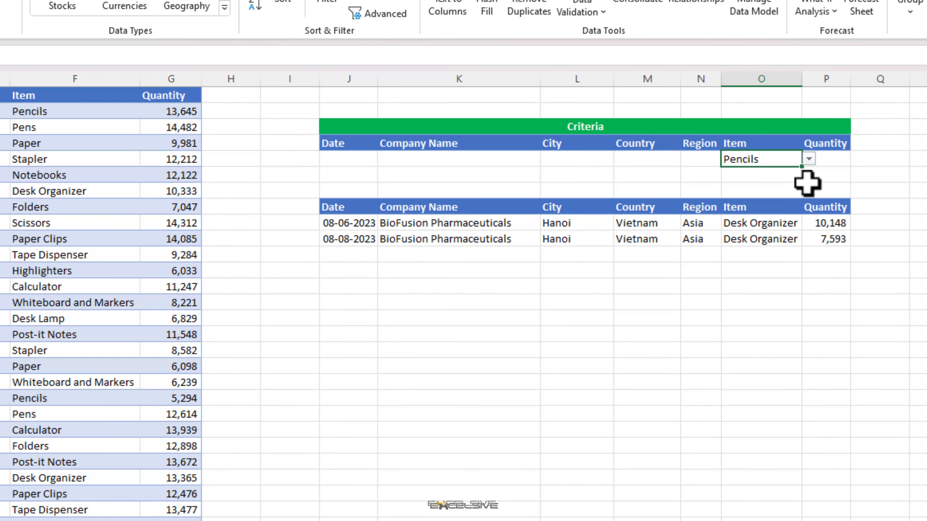
- Enter >7500 as the Quantity criterion and rerun the Advanced Filter, copying the matches to J8:P8
click(823, 160)
text(>)
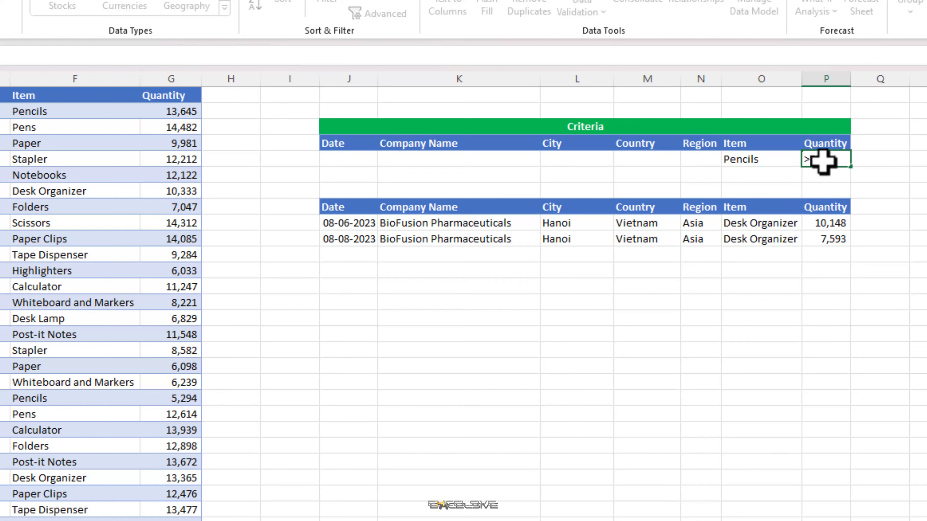
text(7500)
key(Return)
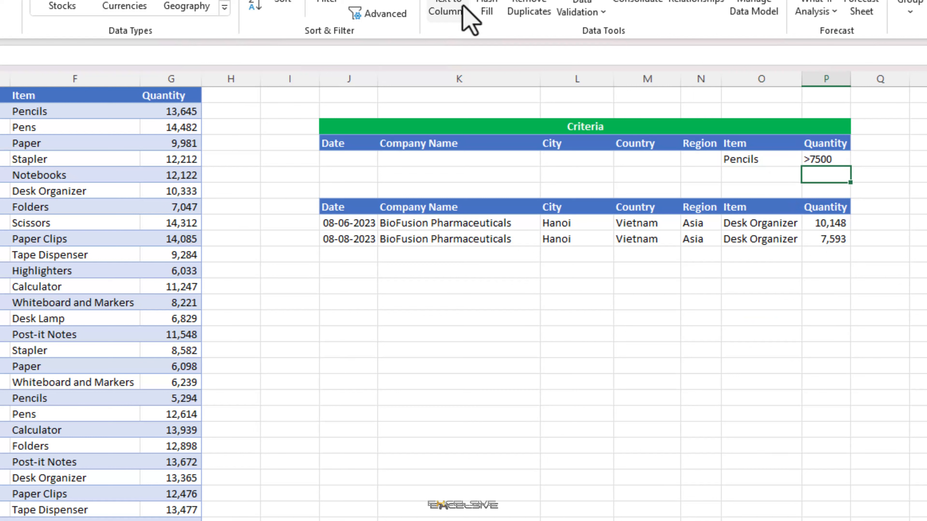
click(406, 18)
click(207, 238)
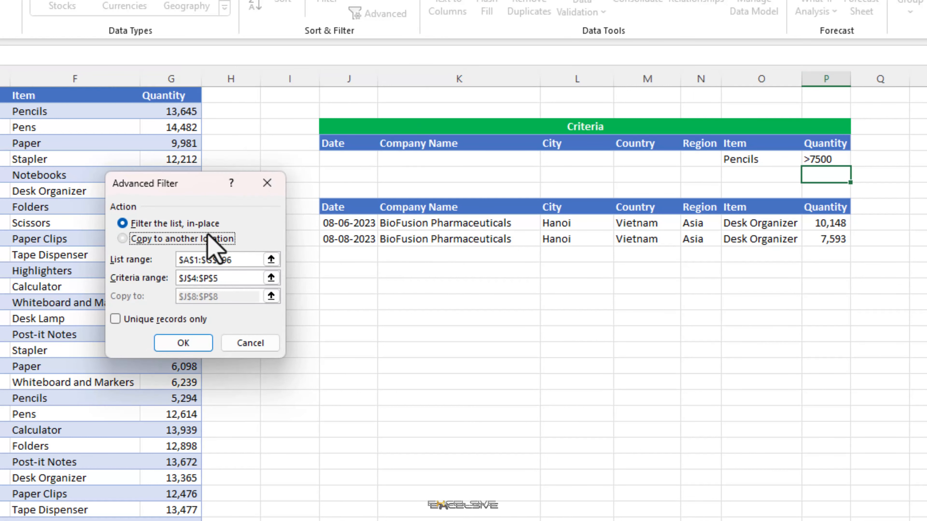
click(193, 343)
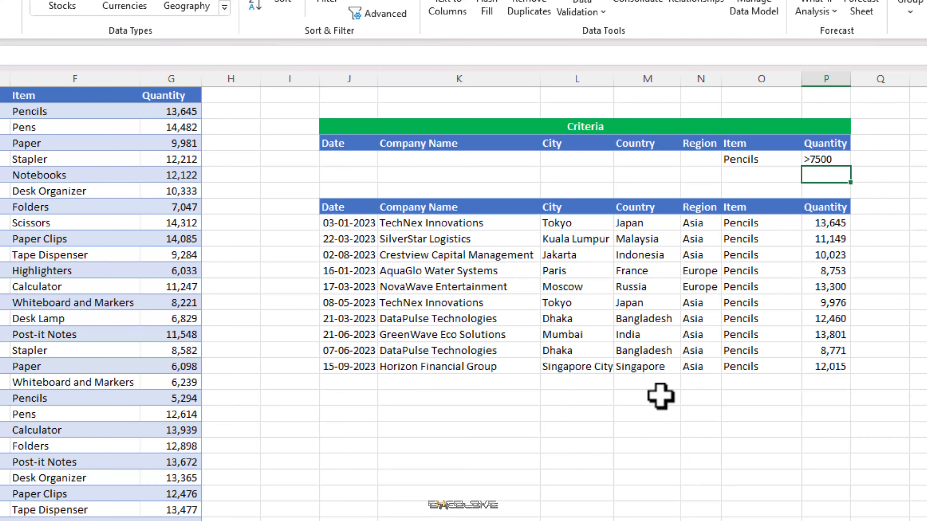
- Narrow the >7500 Pencils results to DataPulse Technologies through the Company Name criterion and rerun the Advanced Filter as a copy to J8:P8
click(497, 347)
click(516, 320)
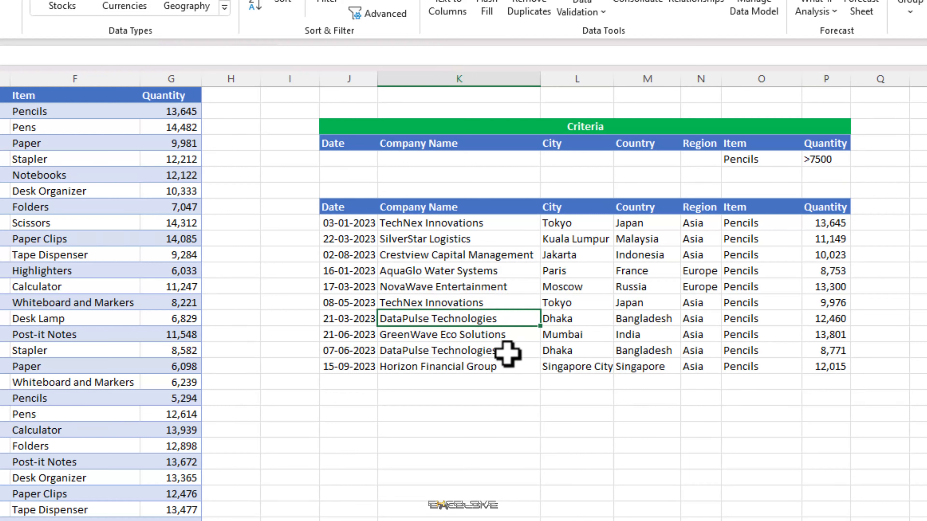
click(502, 162)
click(547, 159)
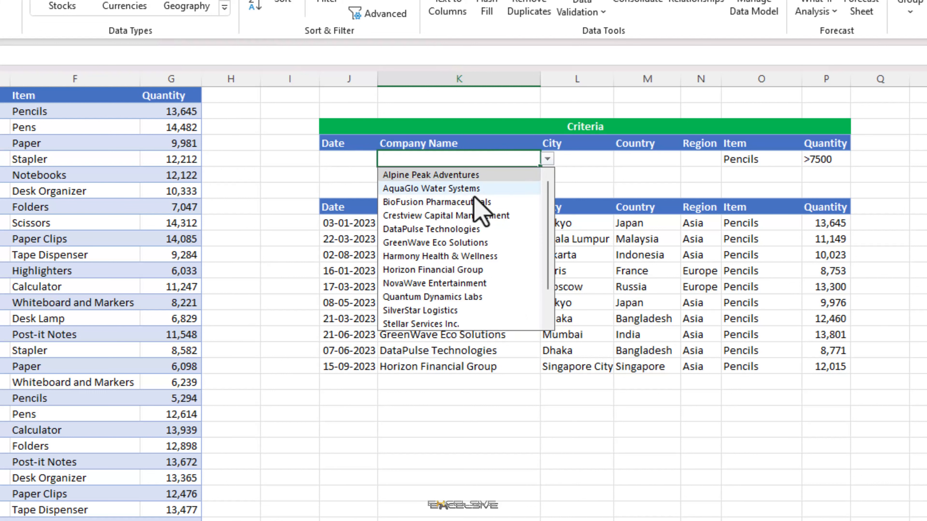
click(472, 229)
click(381, 14)
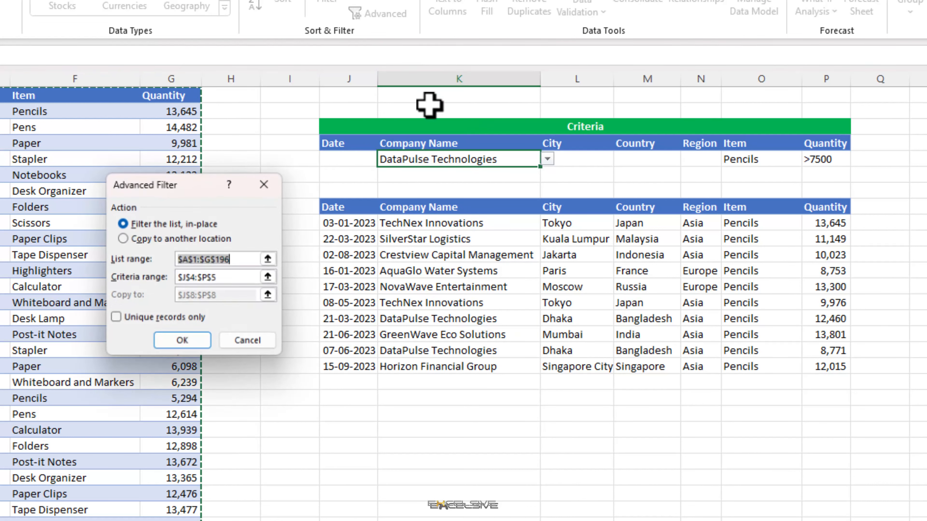
click(161, 238)
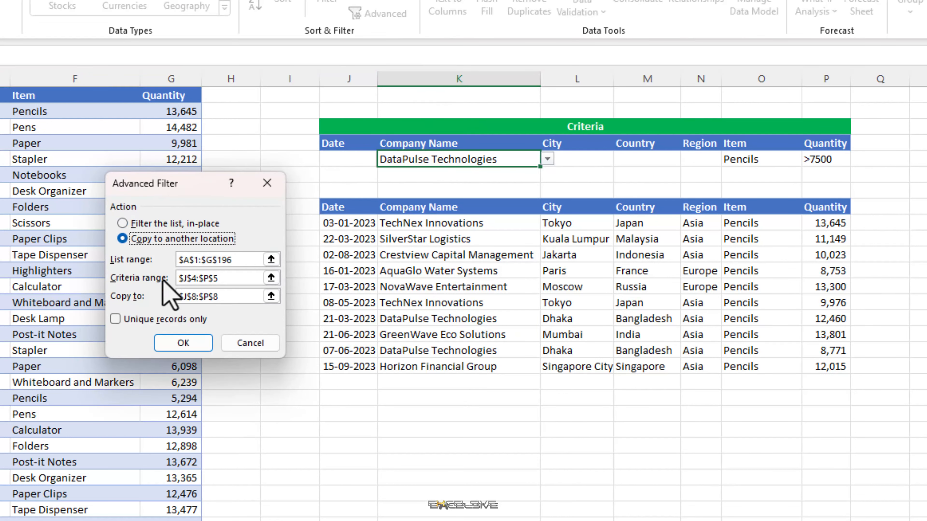
click(181, 342)
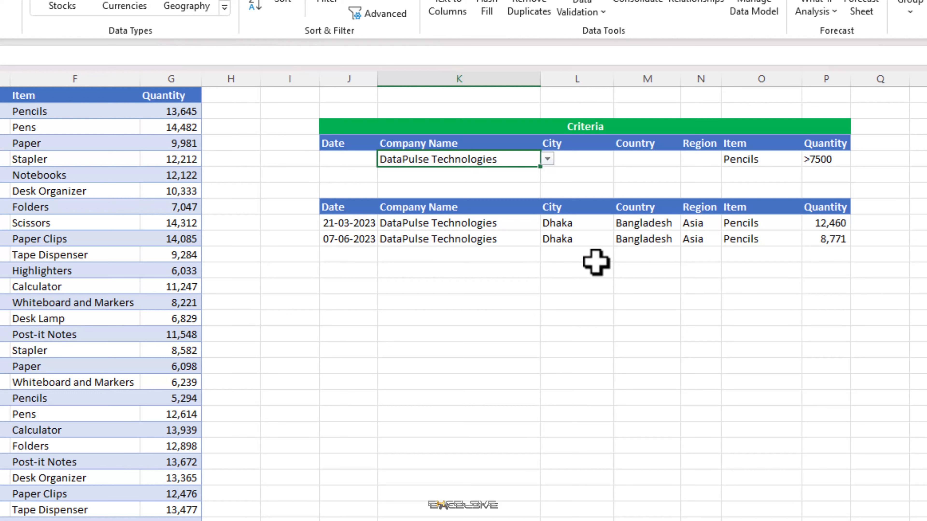
- Try to run the Advanced Filter from Sheet2 with the header range Sheet3!A1:G1 as the copy destination
click(471, 238)
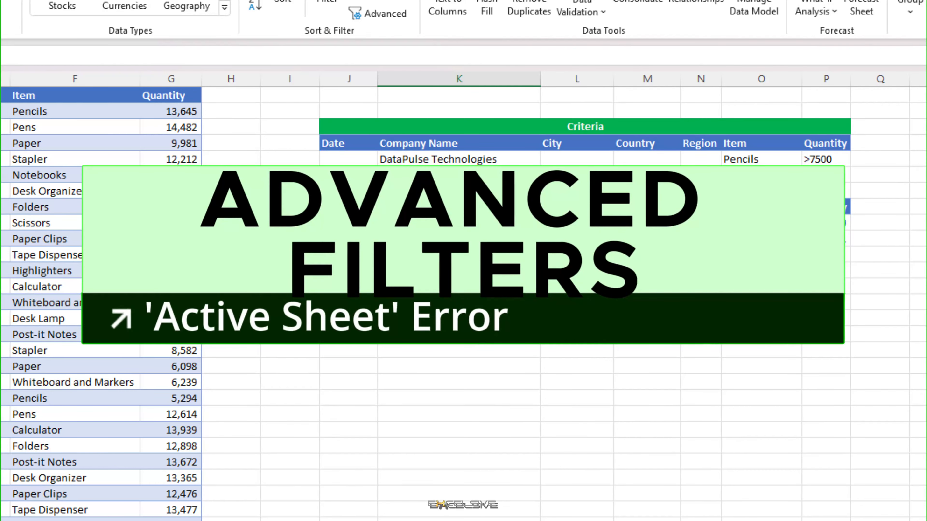
click(395, 21)
click(143, 239)
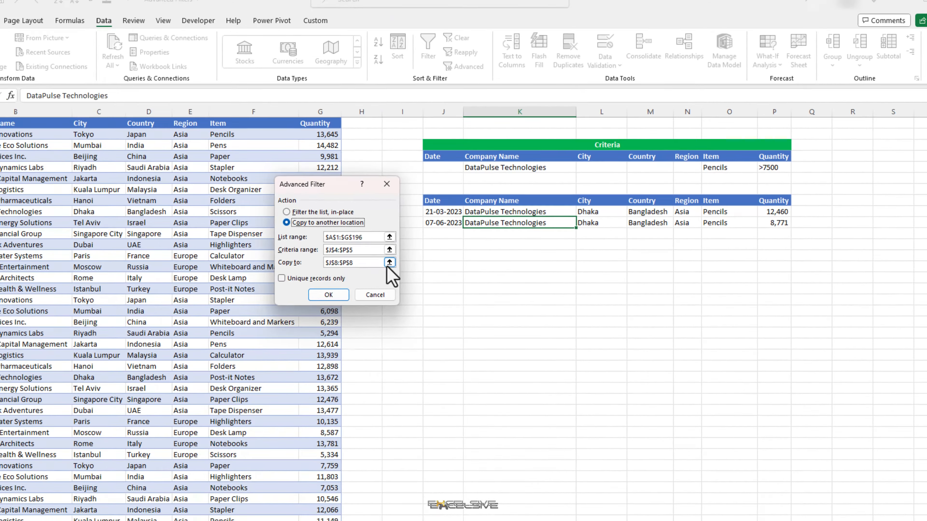
click(272, 298)
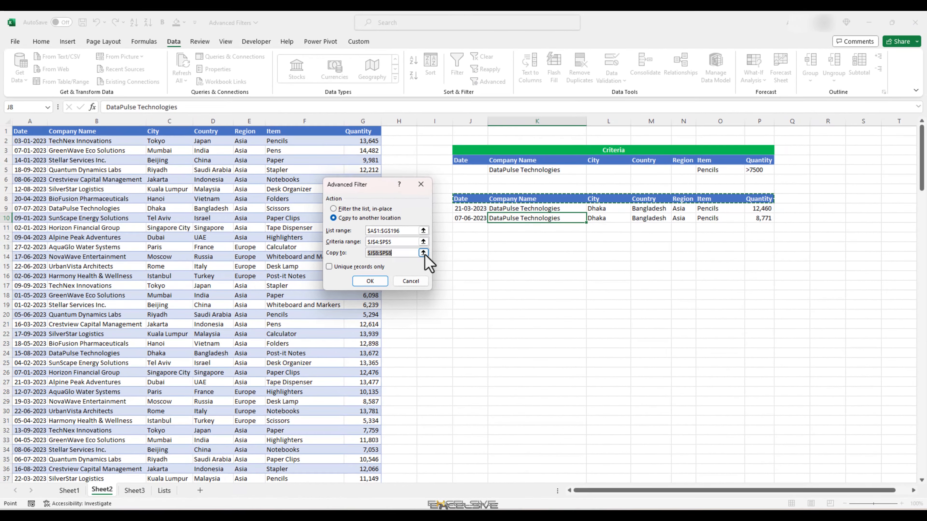
click(423, 253)
click(135, 490)
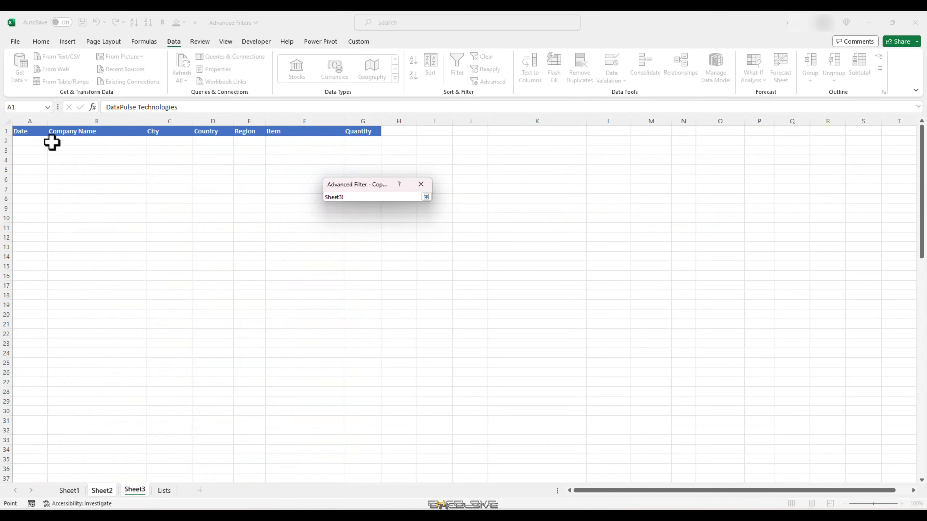
drag(23, 130, 361, 133)
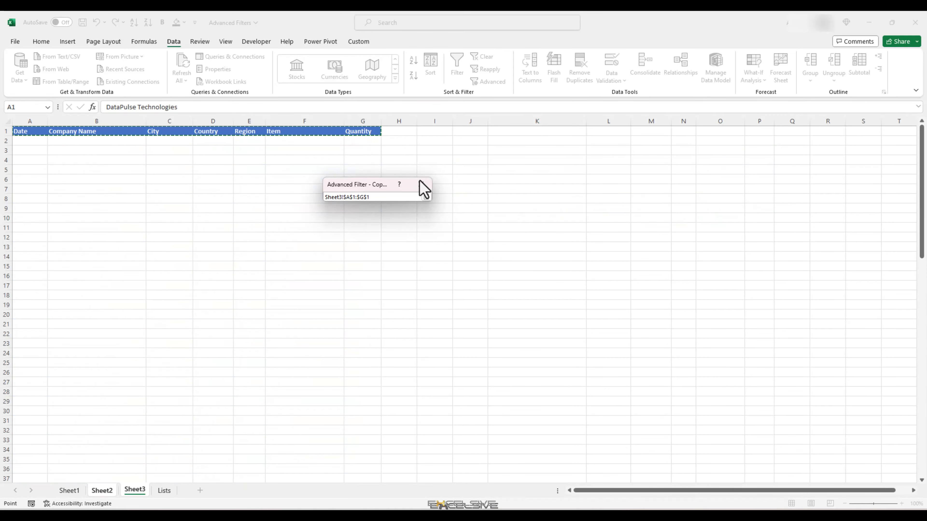
click(427, 197)
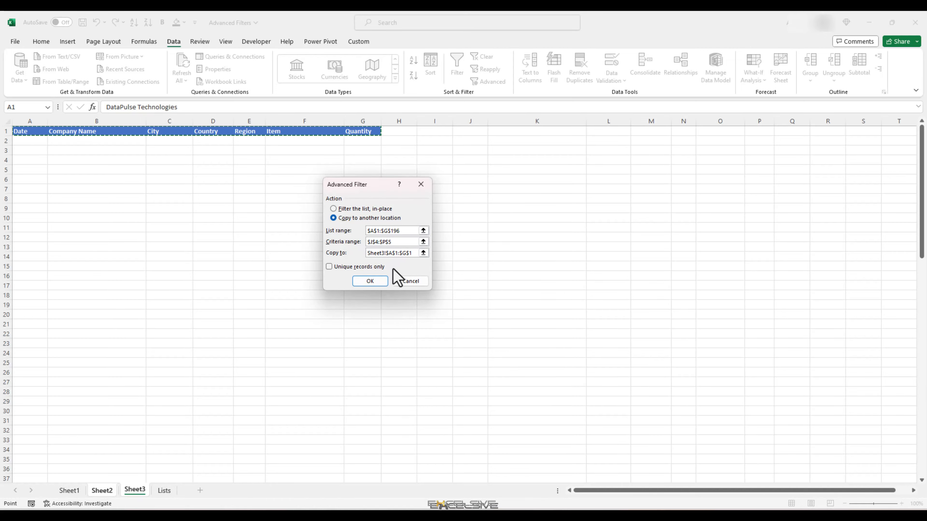
click(378, 281)
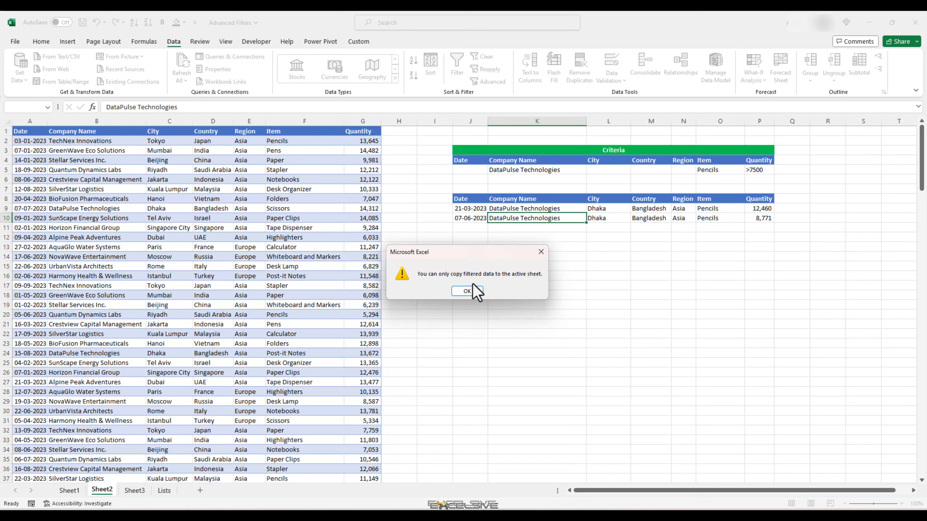
click(469, 291)
- Start an Advanced Filter from Sheet3 that copies to another location, with the entire Sheet2 table (Table13[#All]) as list range
click(134, 491)
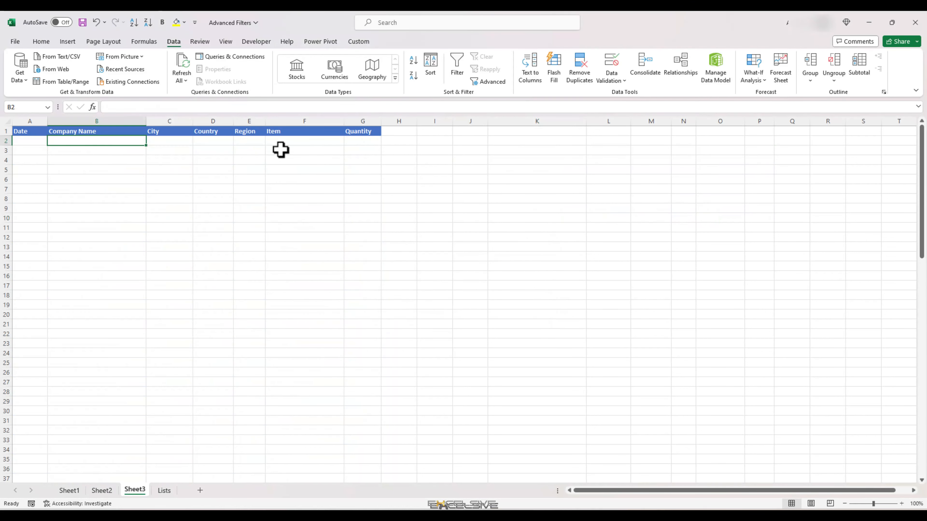
click(478, 83)
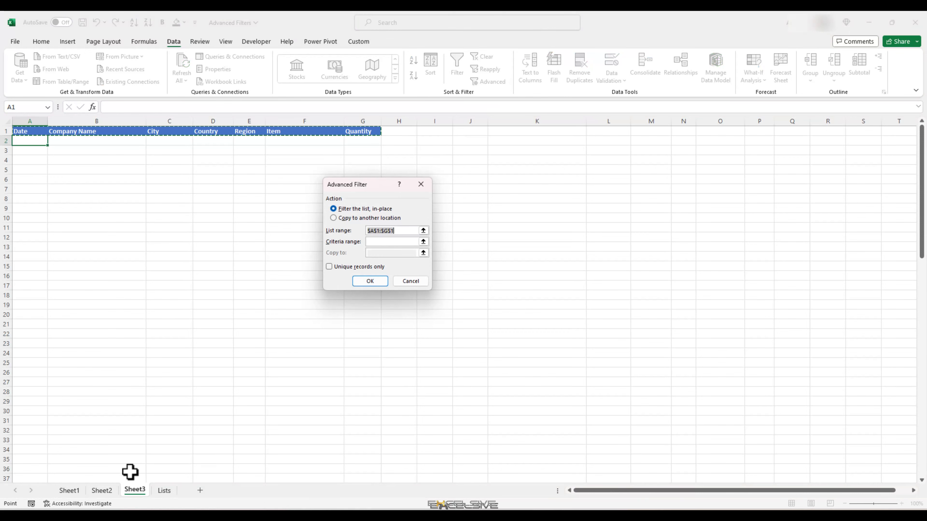
click(109, 491)
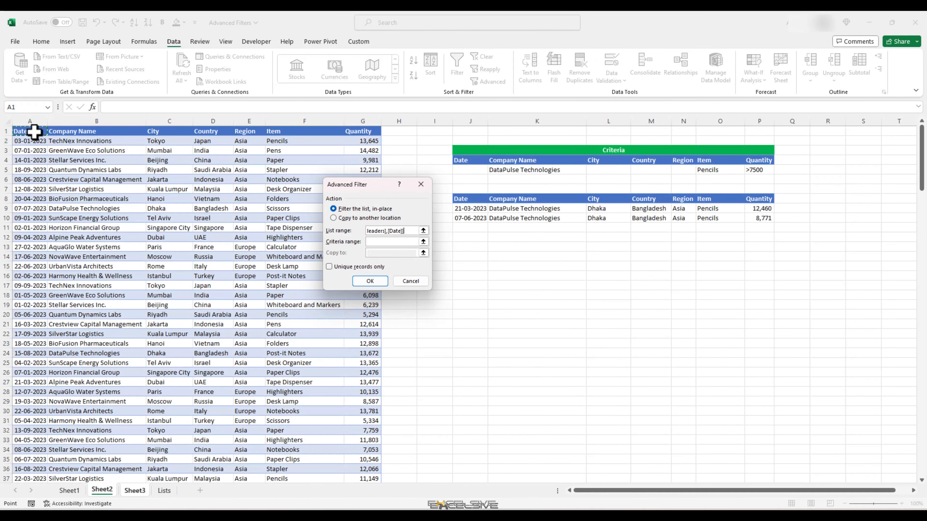
key(ctrl+shift+Right)
key(ctrl+shift+Down)
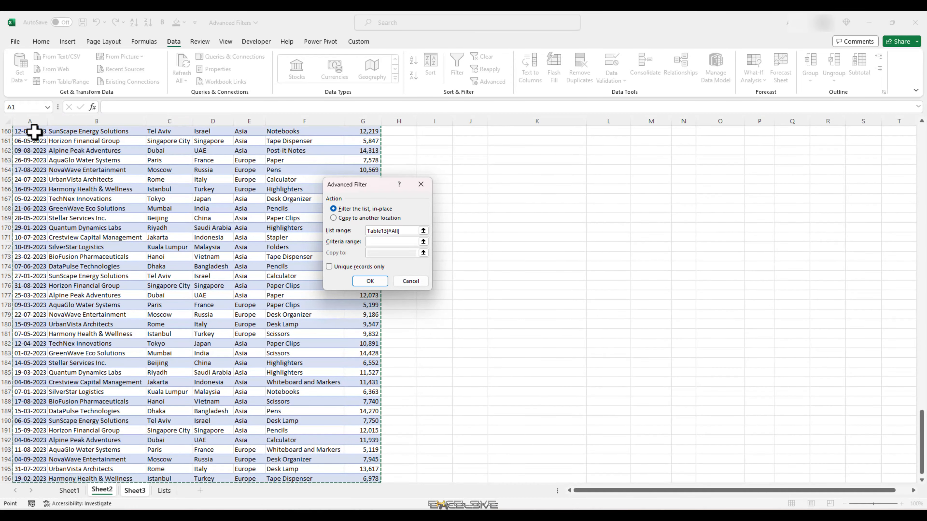
click(347, 218)
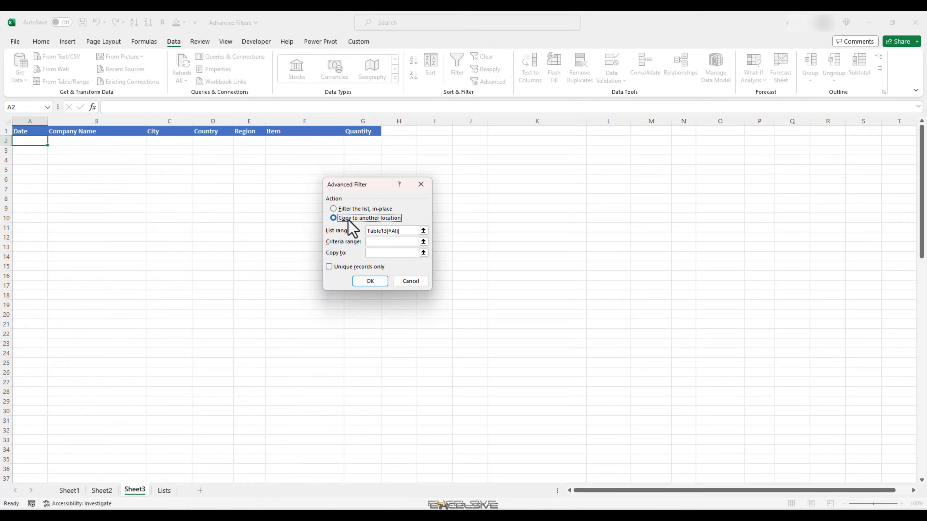
- Set the filter's criteria range to the criteria block J4:P5 on Sheet2
click(424, 241)
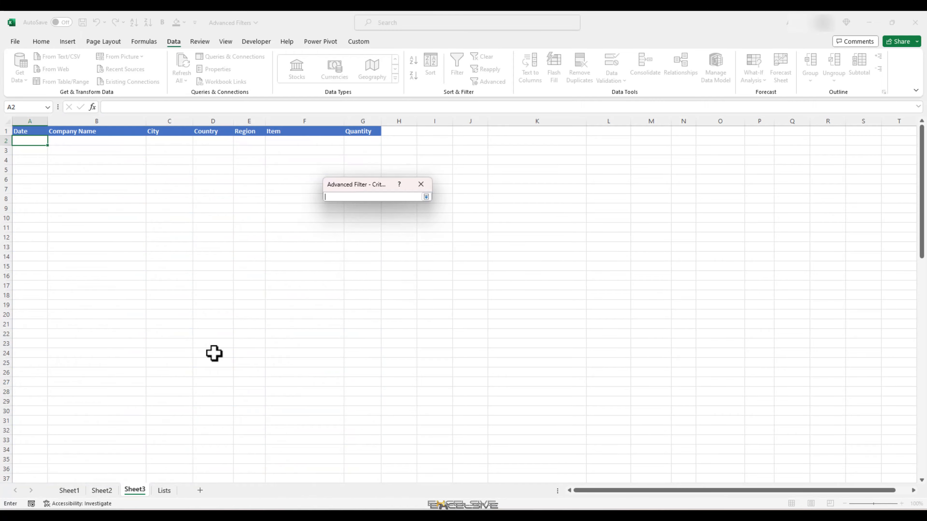
click(103, 490)
scroll(574, 209, up, 20)
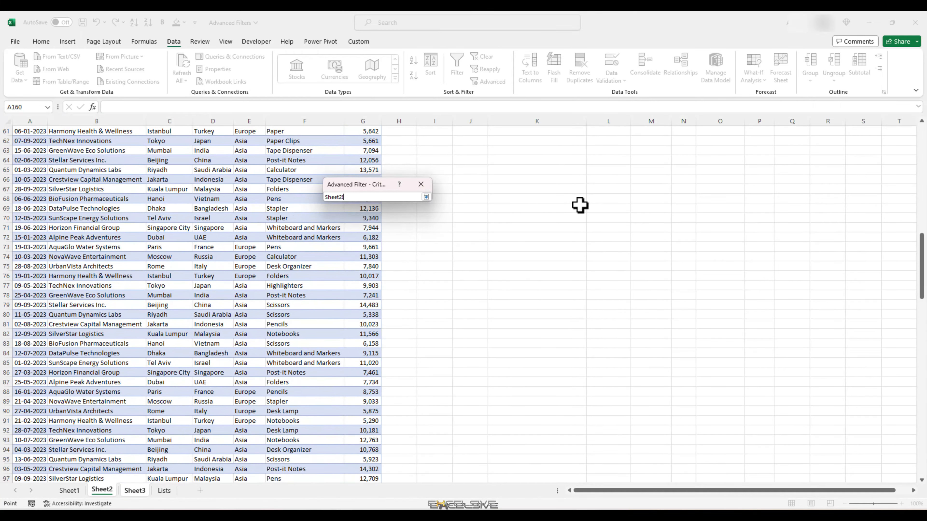
drag(472, 160, 751, 169)
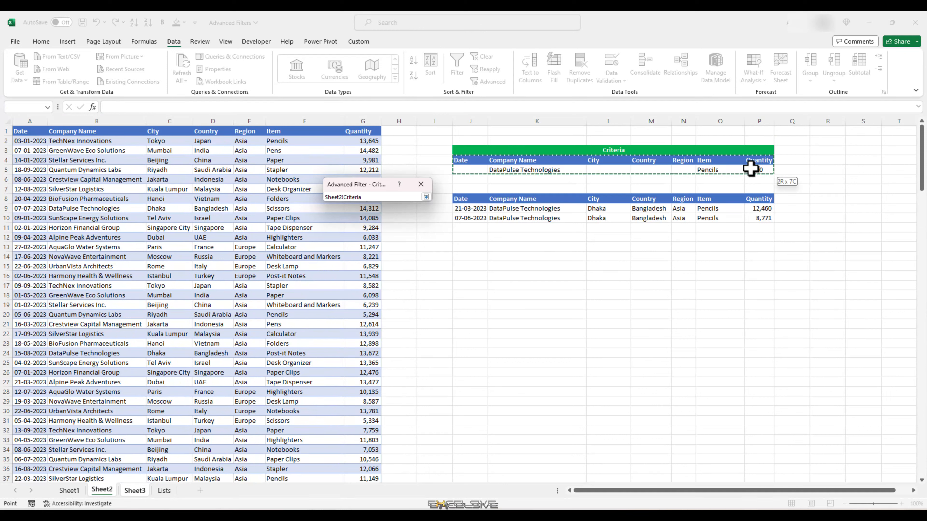
click(426, 196)
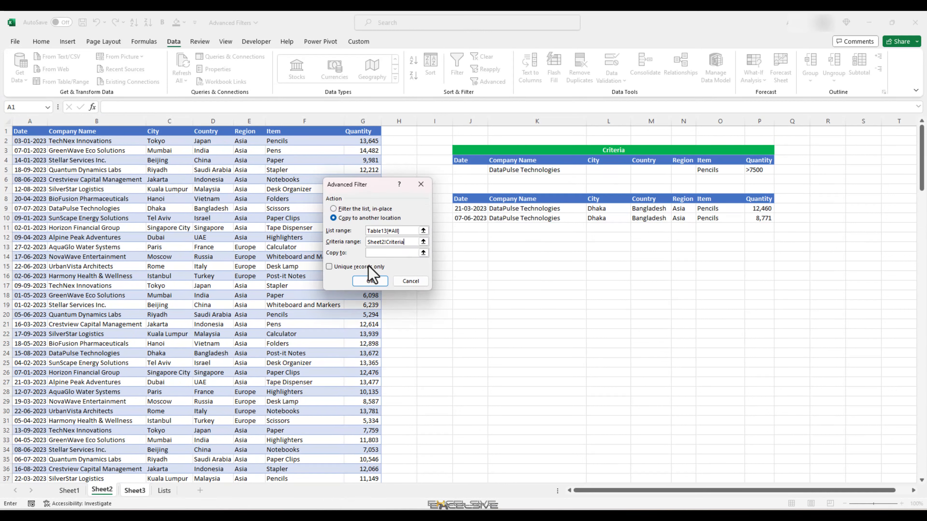
- Set the copy destination to the headers A1:G1 on Sheet3 and run the Advanced Filter
click(423, 252)
key(ctrl+Page_Down)
drag(29, 130, 362, 132)
click(425, 196)
click(368, 279)
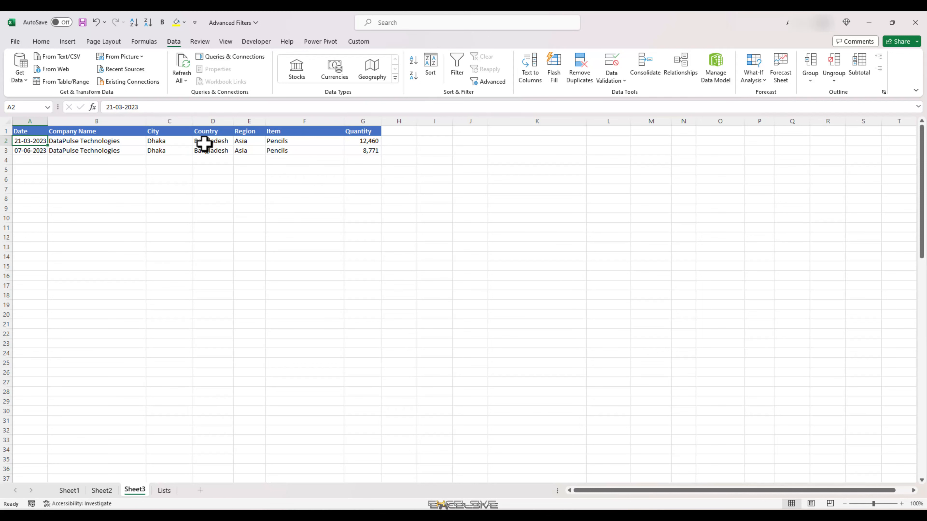
- Compare the ranges prefilled in the Advanced Filter settings on Sheet3 and Sheet2, cancelling both times
drag(296, 148, 304, 141)
click(304, 141)
click(491, 84)
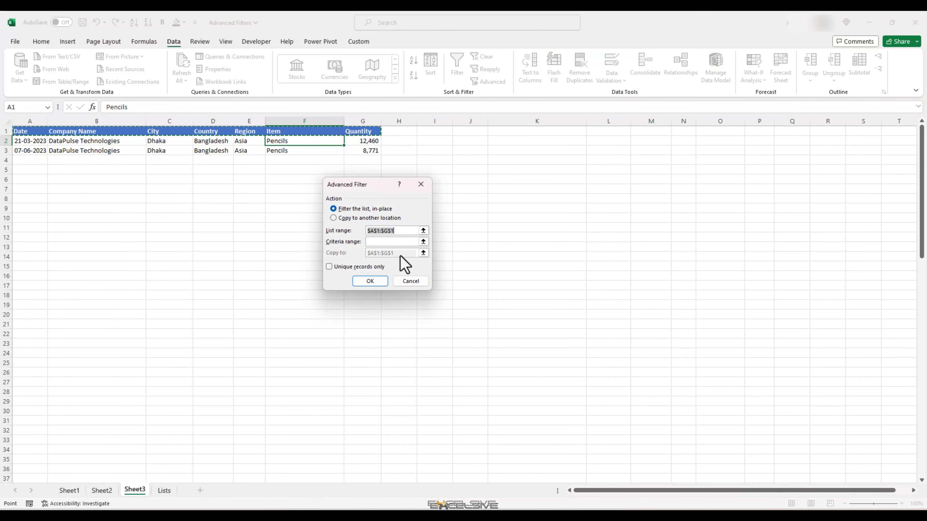
click(408, 285)
click(106, 491)
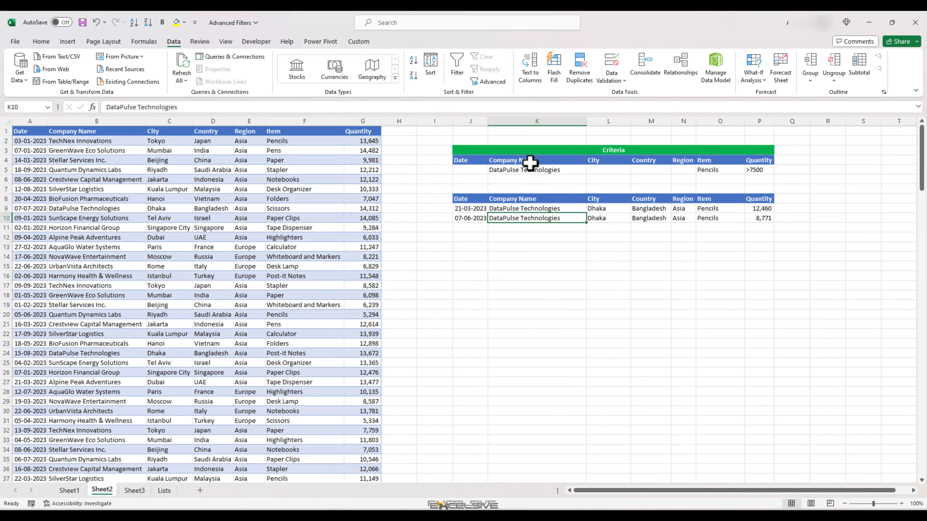
click(488, 82)
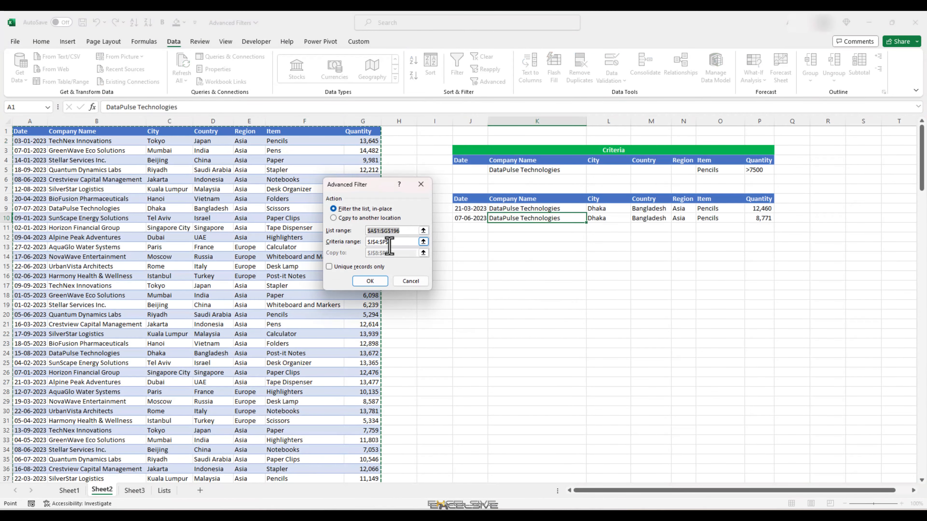
click(413, 283)
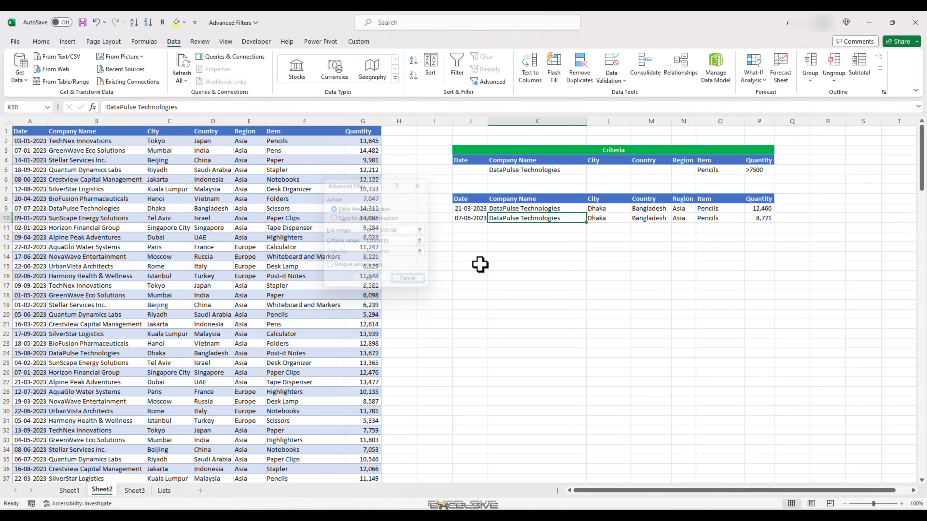
- Clear the Company Name and Quantity criteria on Sheet2, keeping Pencils as the Item criterion
click(552, 172)
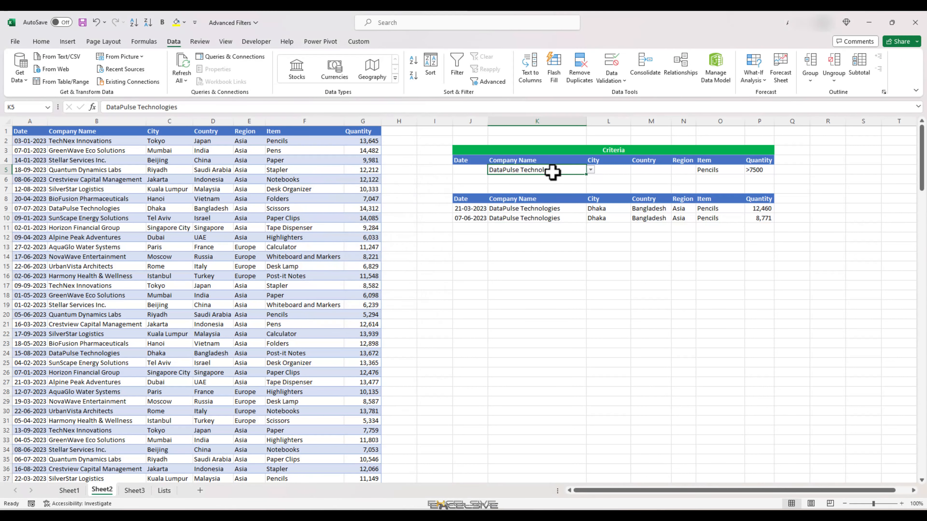
key(Delete)
click(759, 170)
key(Delete)
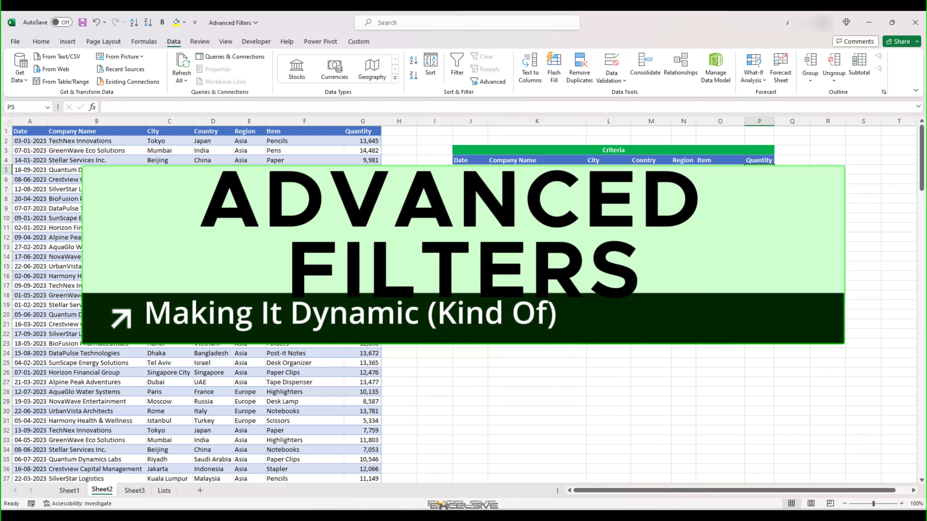
click(560, 168)
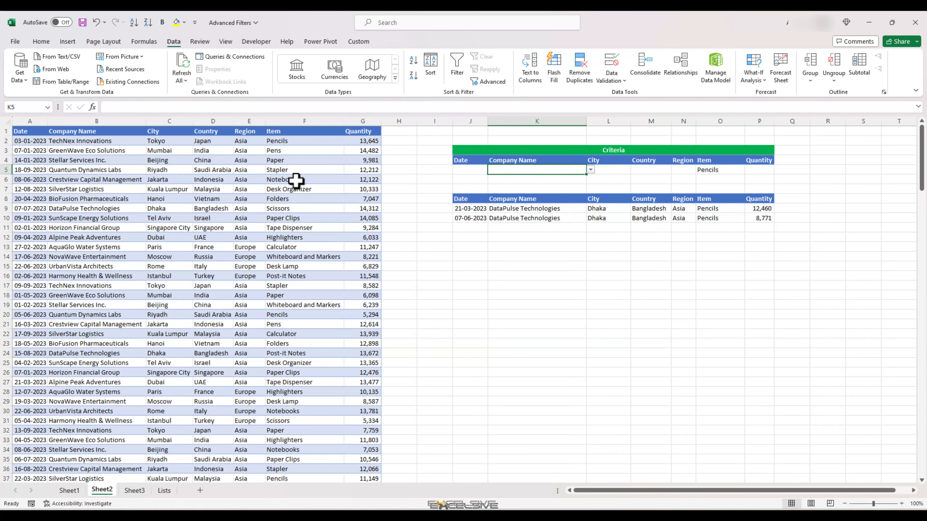
- Name the full Sheet2 data table including its headers Sales
click(287, 210)
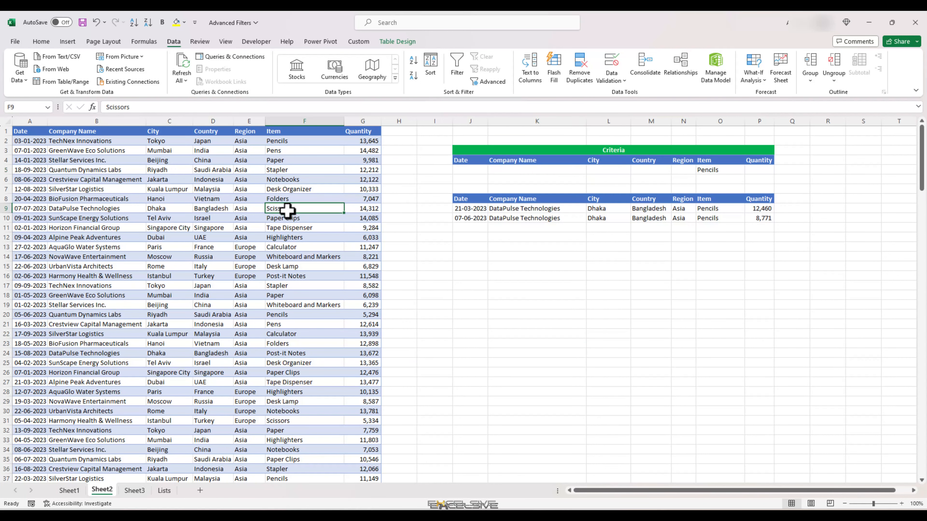
click(118, 189)
click(35, 131)
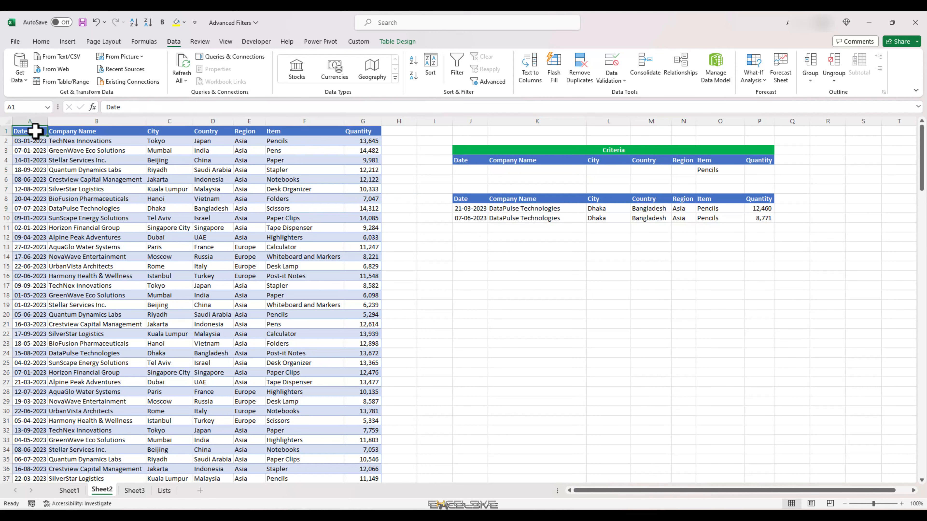
key(ctrl+shift+Right)
key(ctrl+shift+Down)
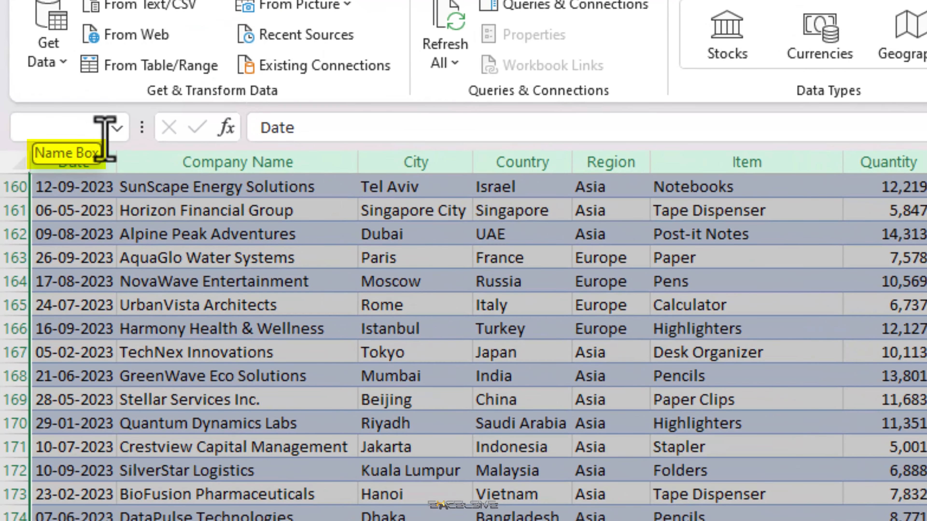
click(89, 128)
text(Sal)
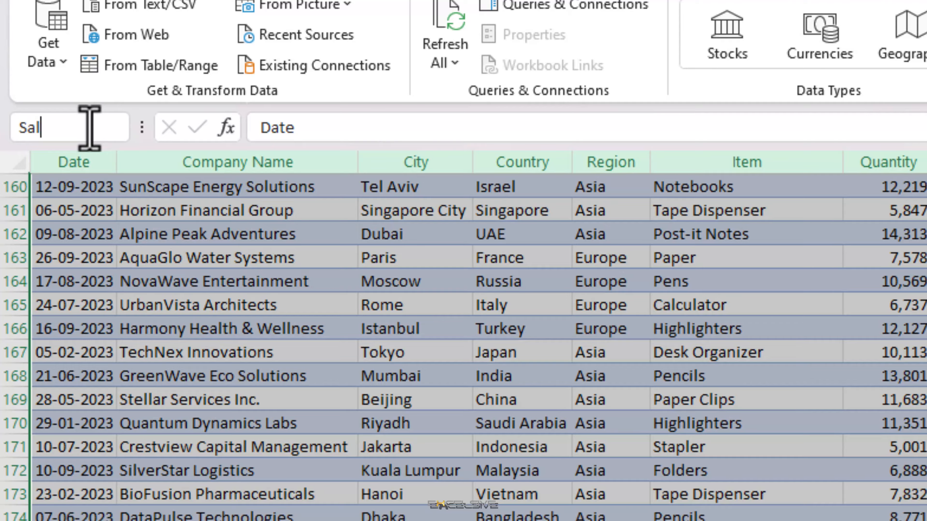
text(es)
key(Return)
- Check the defined names of the criteria range J4:P5 on Sheet2 and the header range A1:G1 on Sheet3
scroll(35, 108, up, 15)
drag(467, 160, 751, 168)
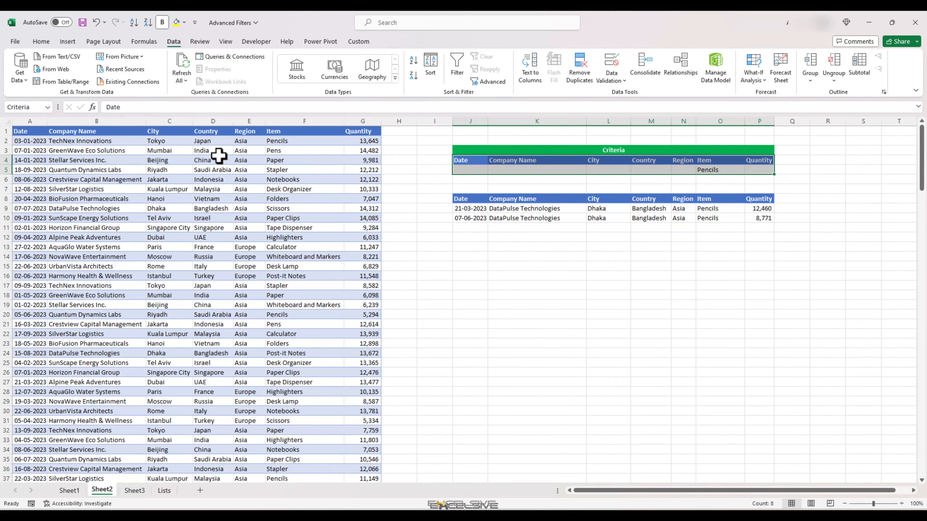
click(31, 107)
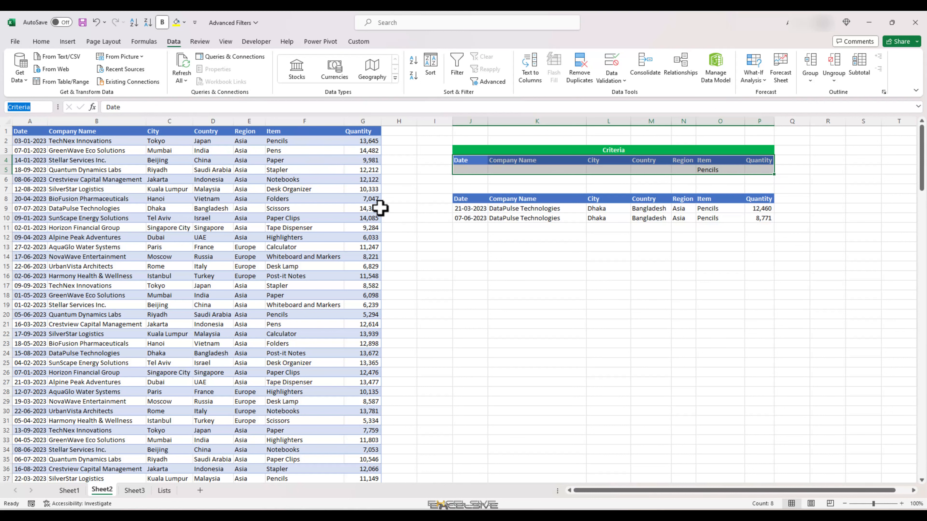
click(143, 492)
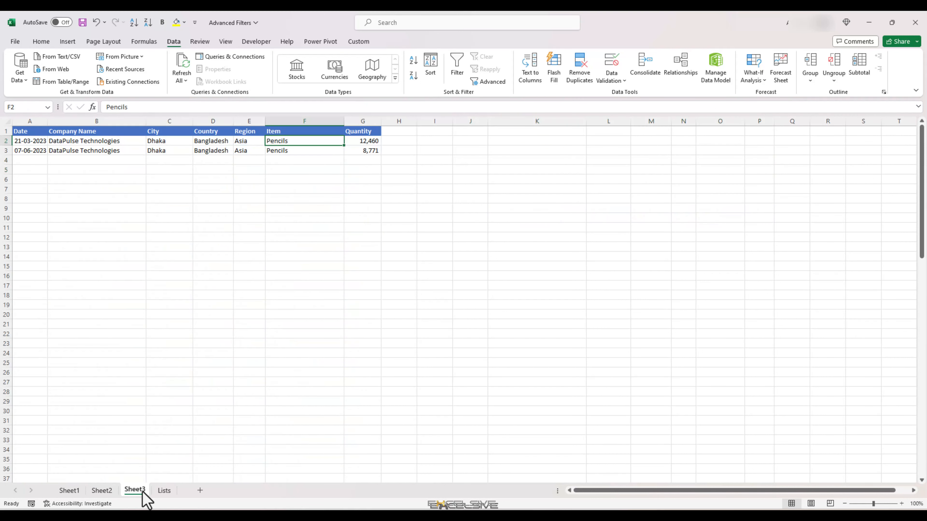
drag(30, 131, 361, 131)
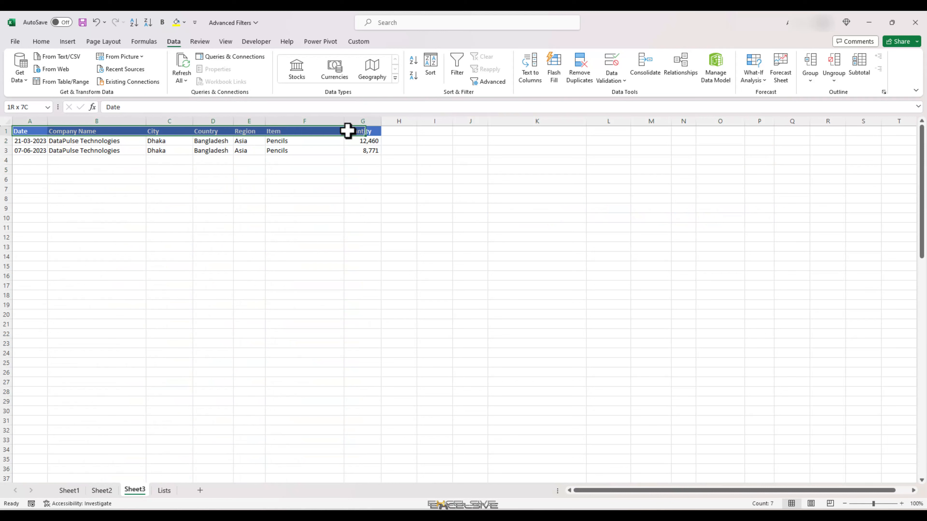
click(33, 108)
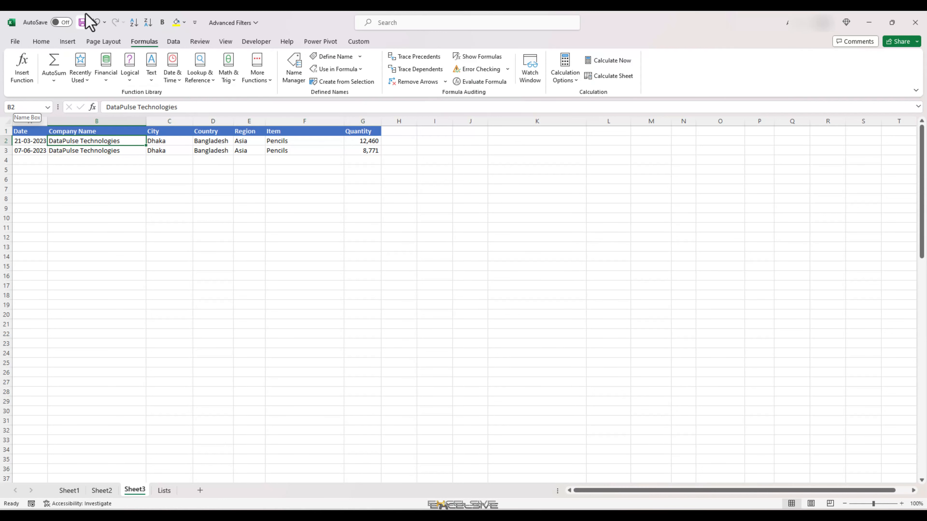
- Start an Advanced Filter on Sheet3 that copies to another location, using the named range Sales as the list range
click(175, 43)
click(502, 86)
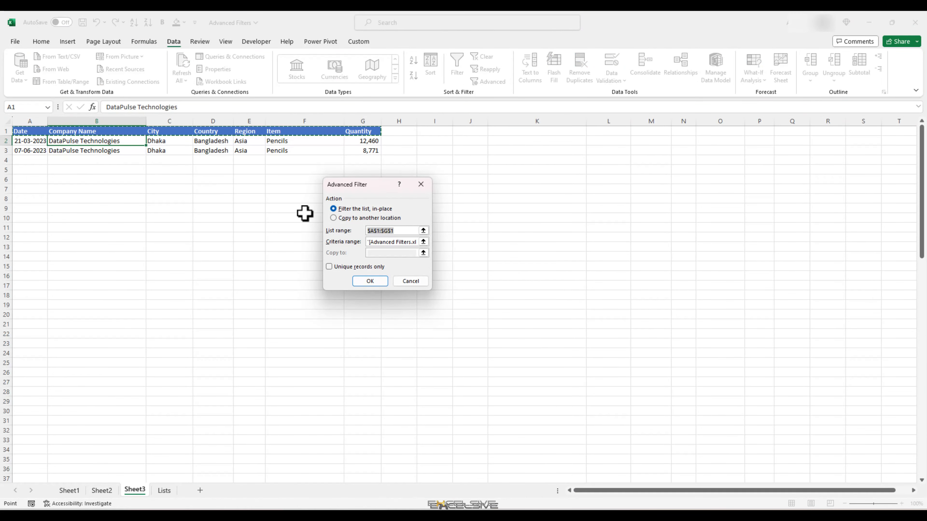
click(346, 218)
key(F3)
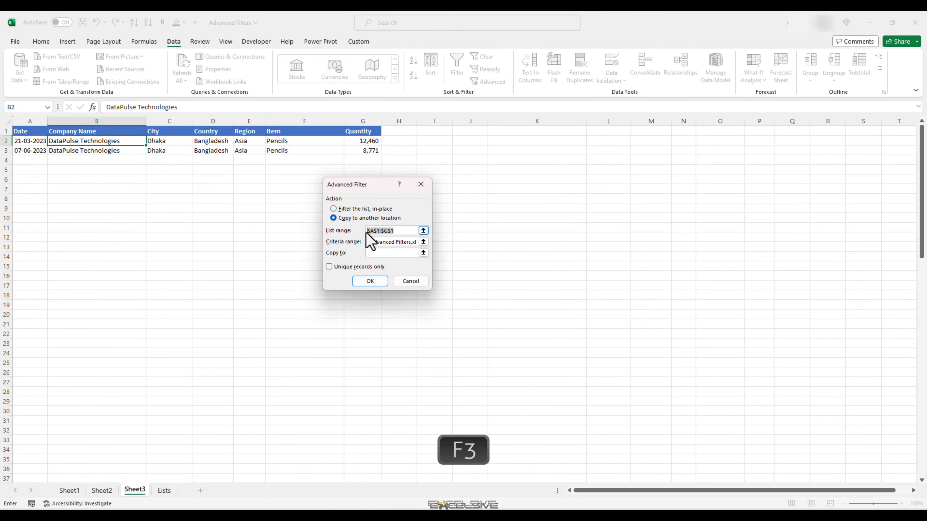
double_click(332, 230)
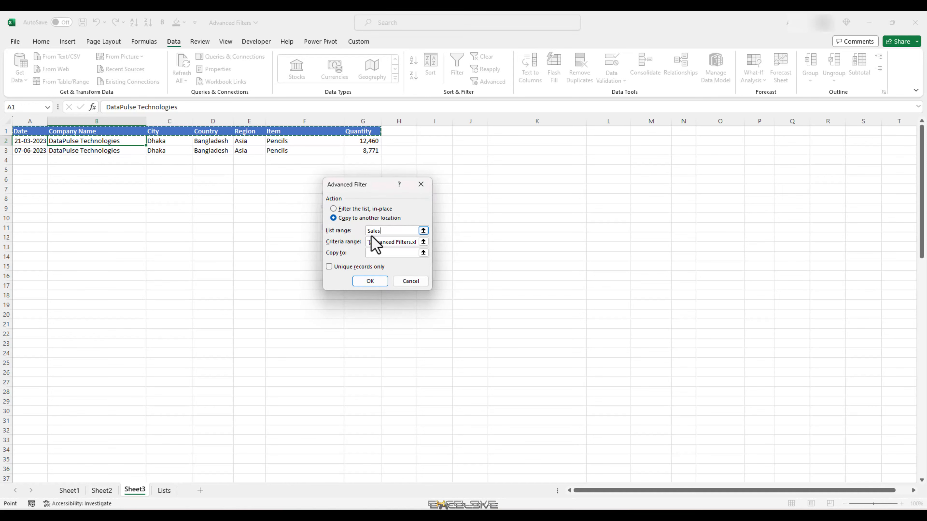
- Set the criteria range to the name Criteria and the copy destination to FilteredData, and run the filter
click(386, 242)
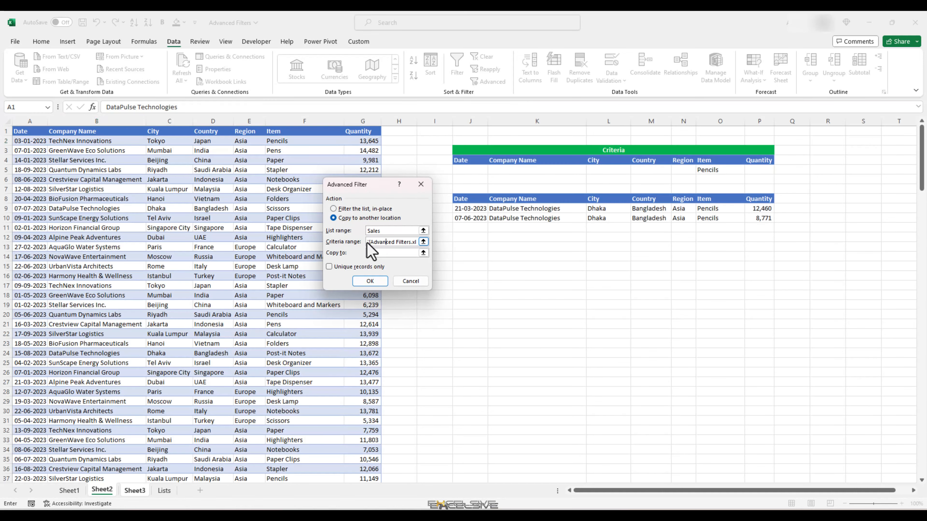
drag(367, 242, 453, 246)
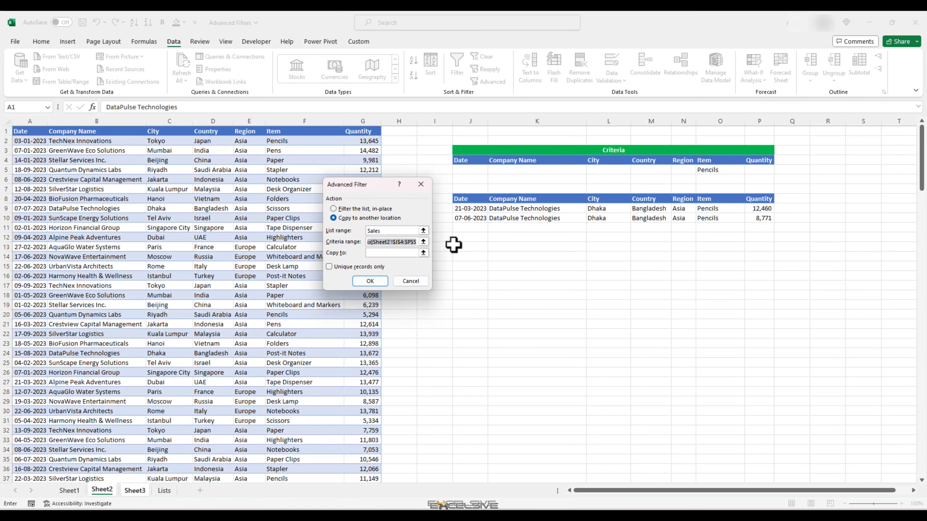
key(F3)
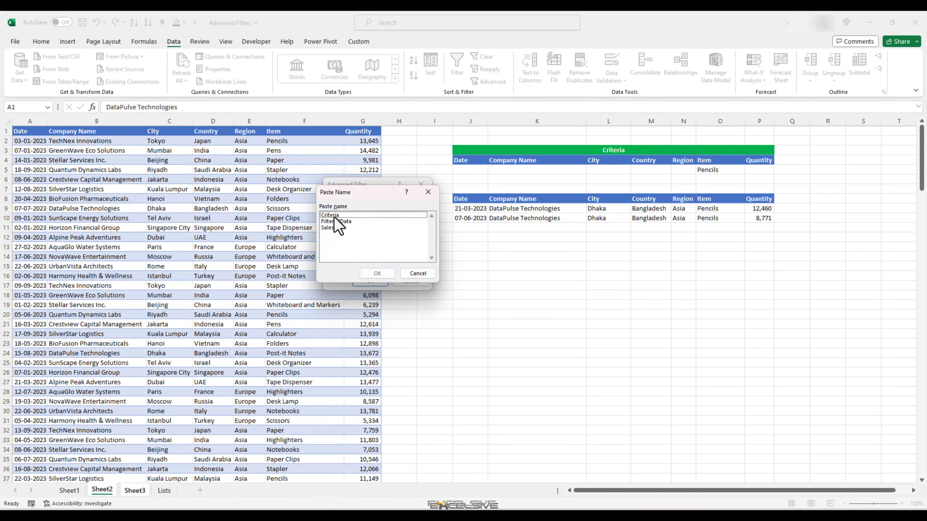
click(332, 215)
click(377, 274)
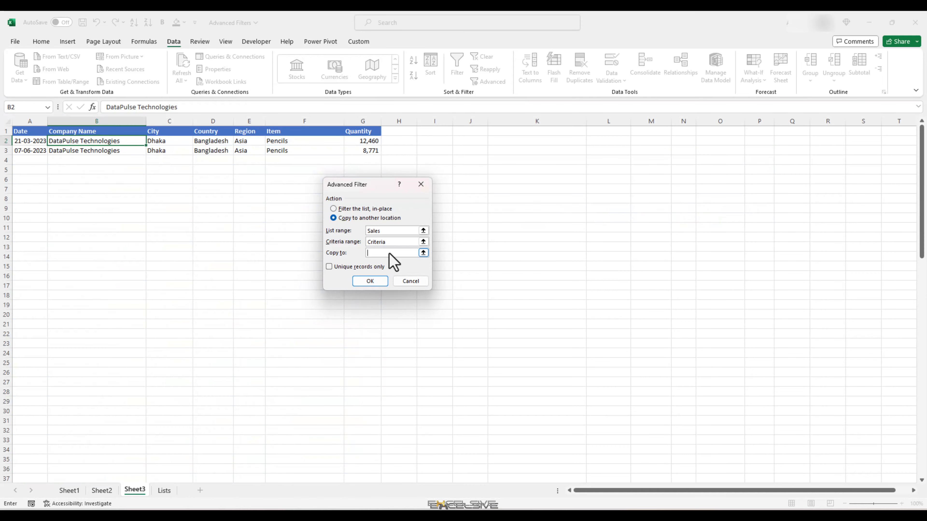
key(F3)
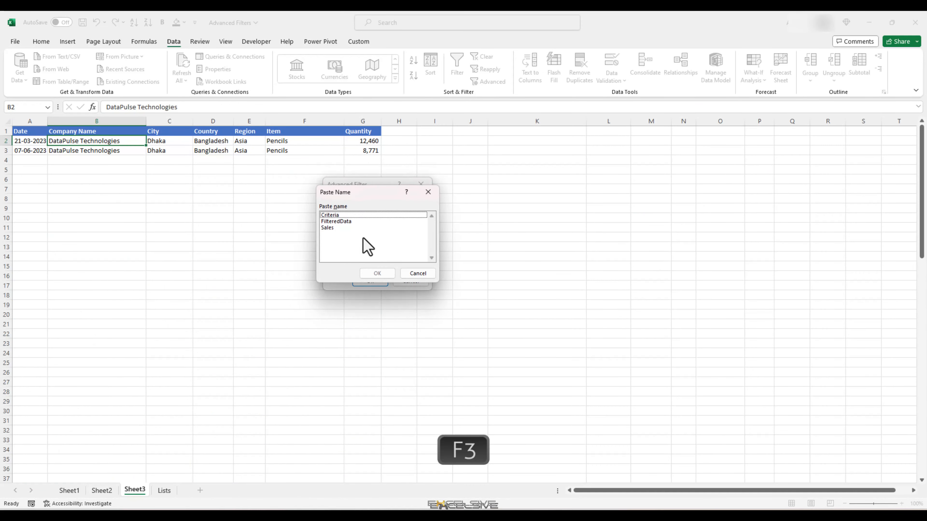
double_click(348, 220)
click(376, 283)
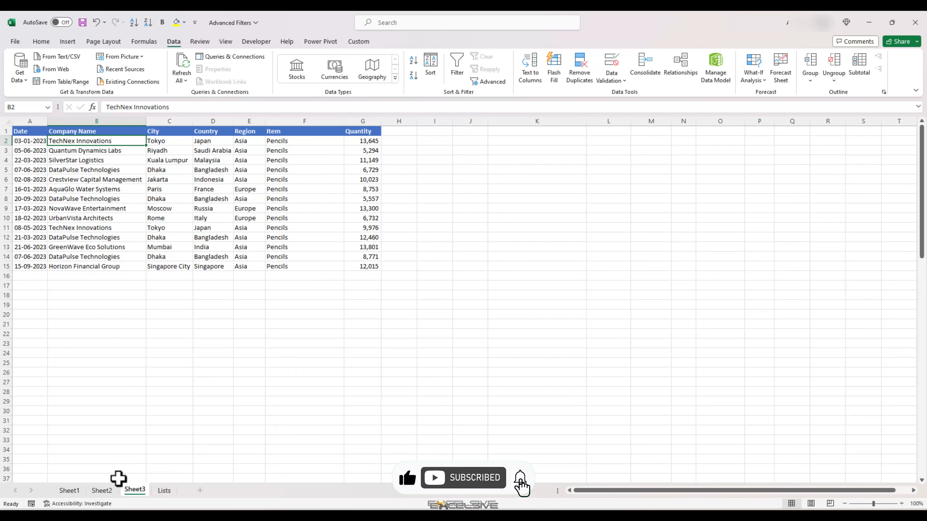
- Change the Item criterion on Sheet2 to Desk Lamp and return to Sheet3
click(102, 490)
click(715, 170)
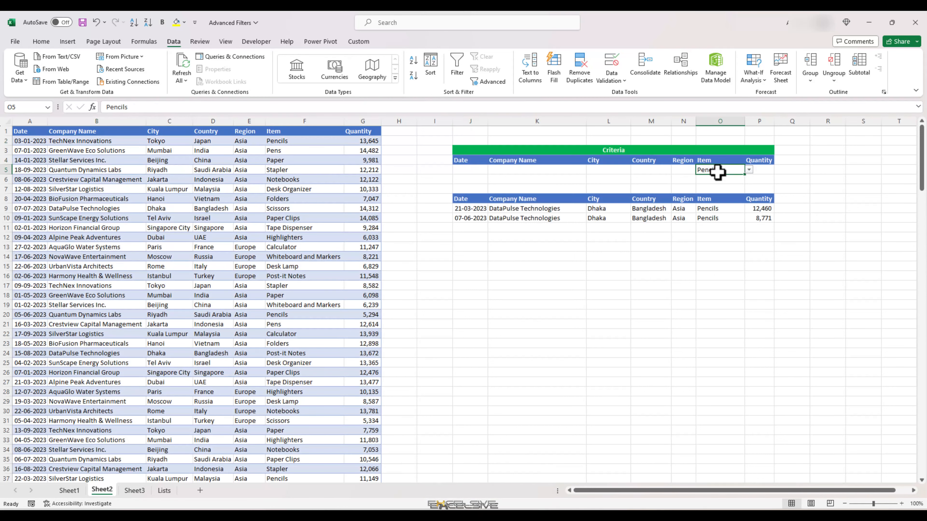
click(749, 170)
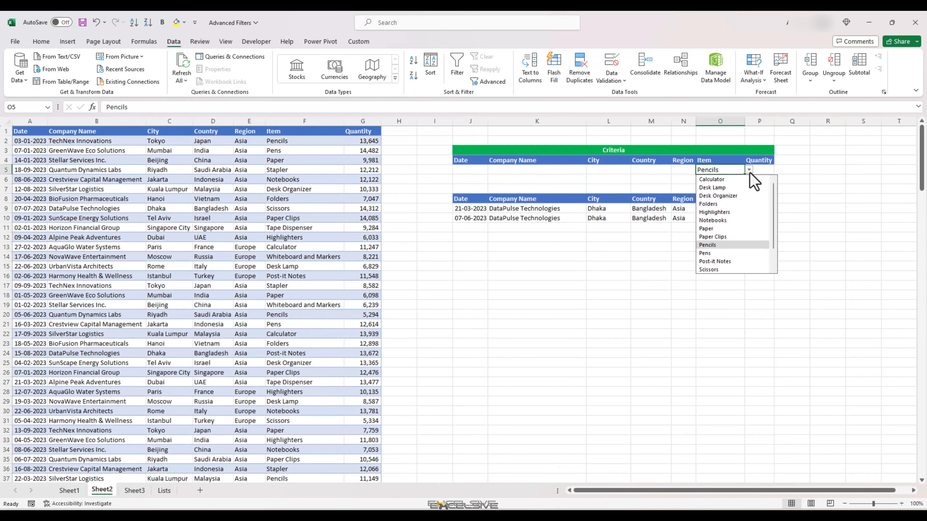
click(748, 187)
click(139, 496)
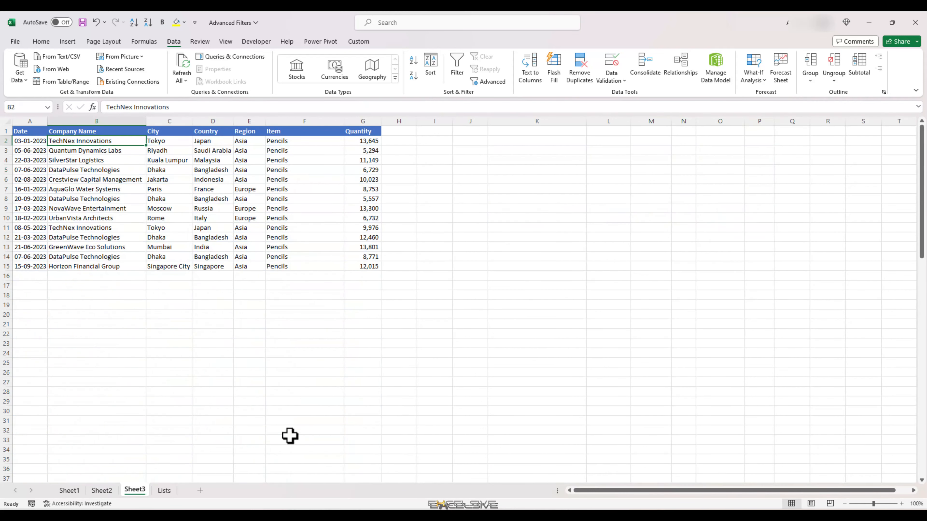
click(133, 162)
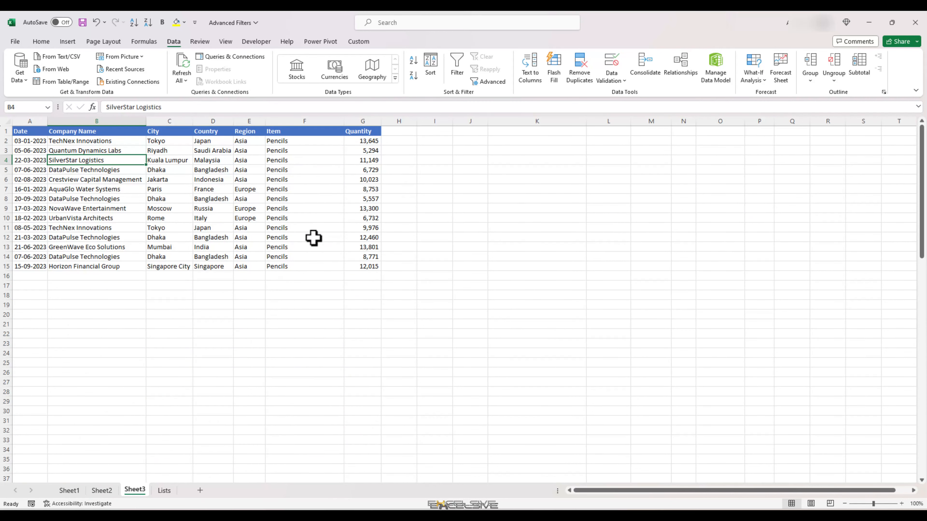
click(132, 177)
click(183, 170)
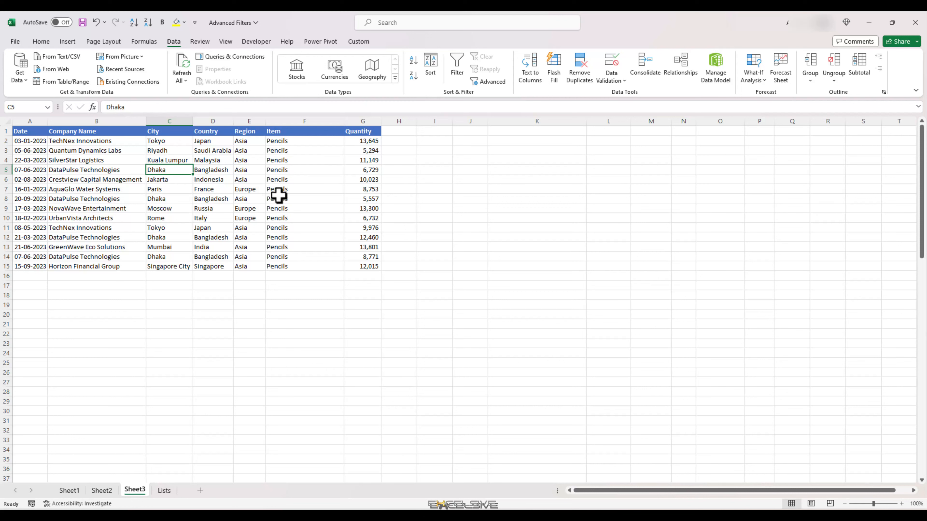
click(274, 189)
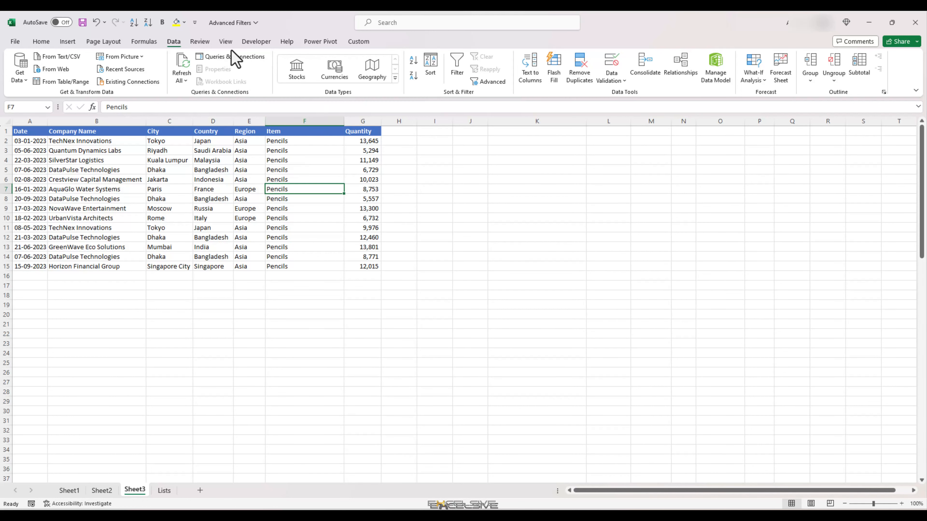
- Start recording a macro named AdvFilter, stored in This Workbook
click(225, 41)
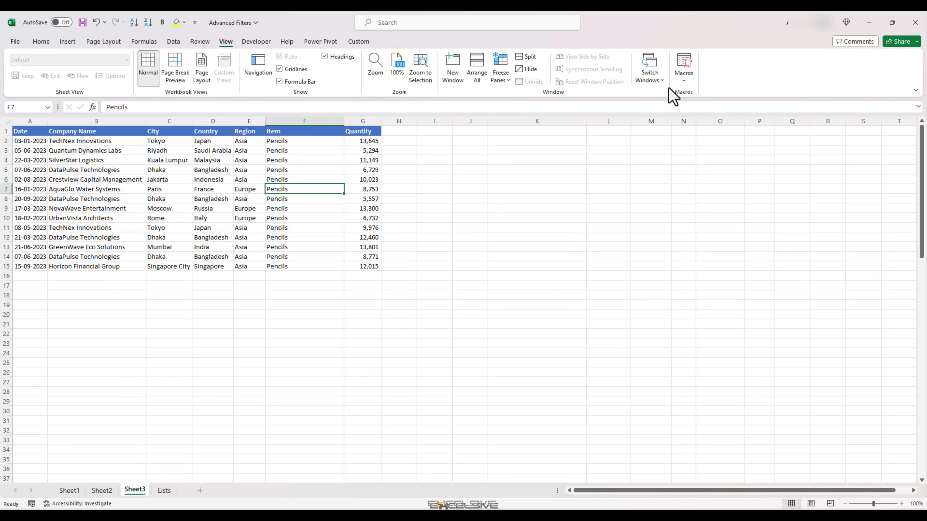
click(684, 80)
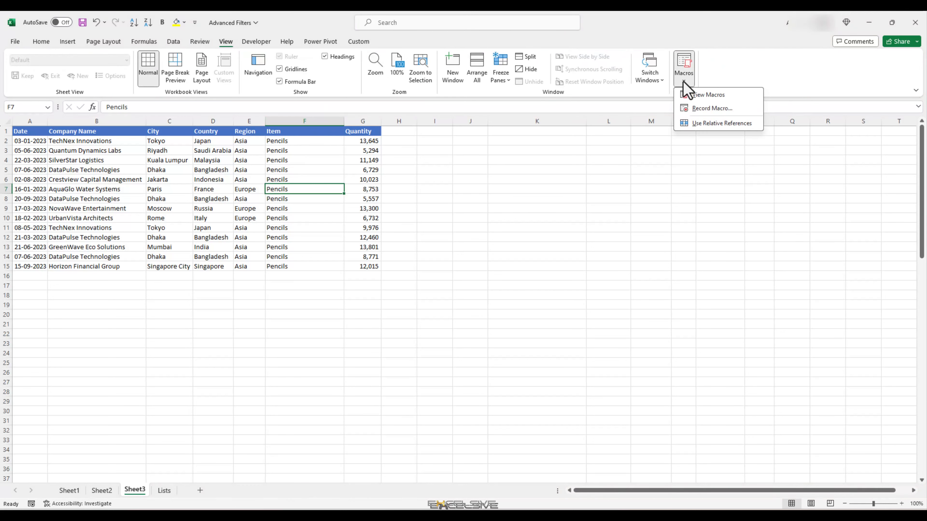
click(711, 109)
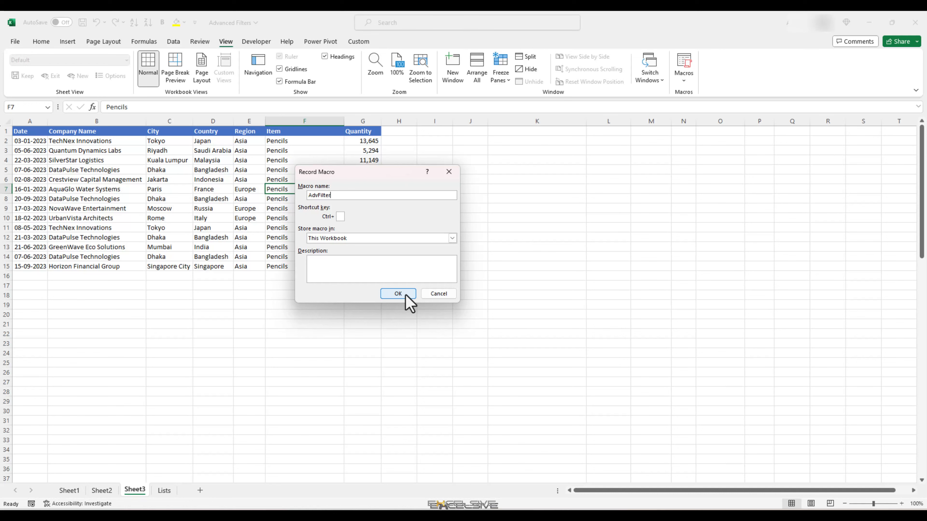
click(398, 294)
- Open an Advanced Filter on Sheet3 with the named ranges Sales as the list range and Criteria as the criteria range
click(173, 41)
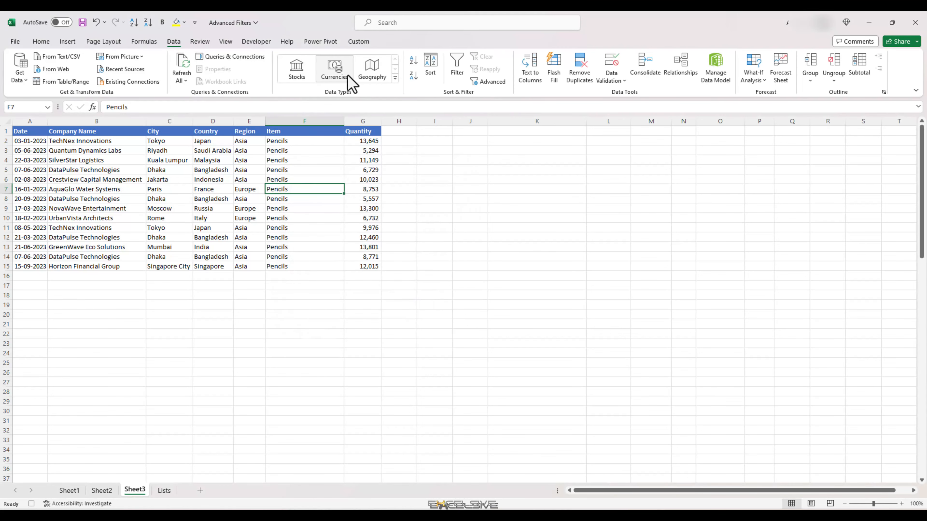
click(489, 81)
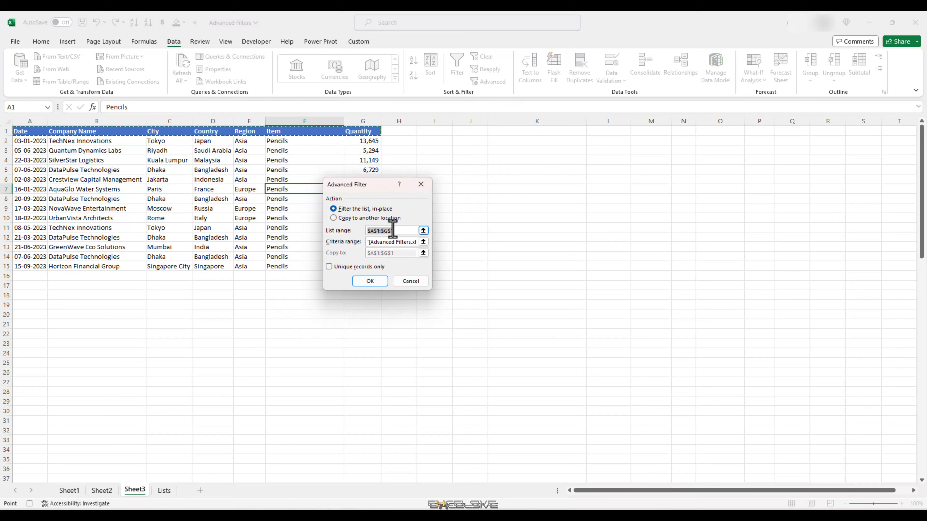
key(F3)
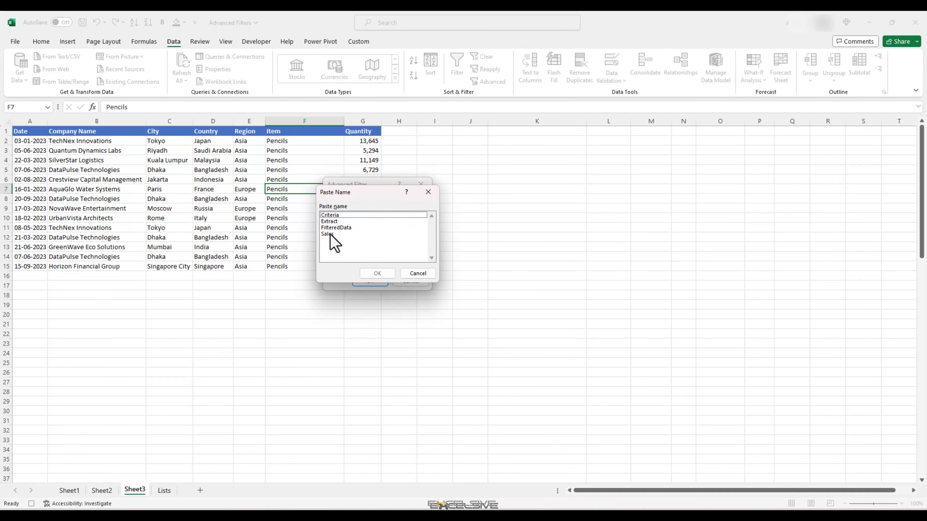
double_click(330, 234)
click(419, 241)
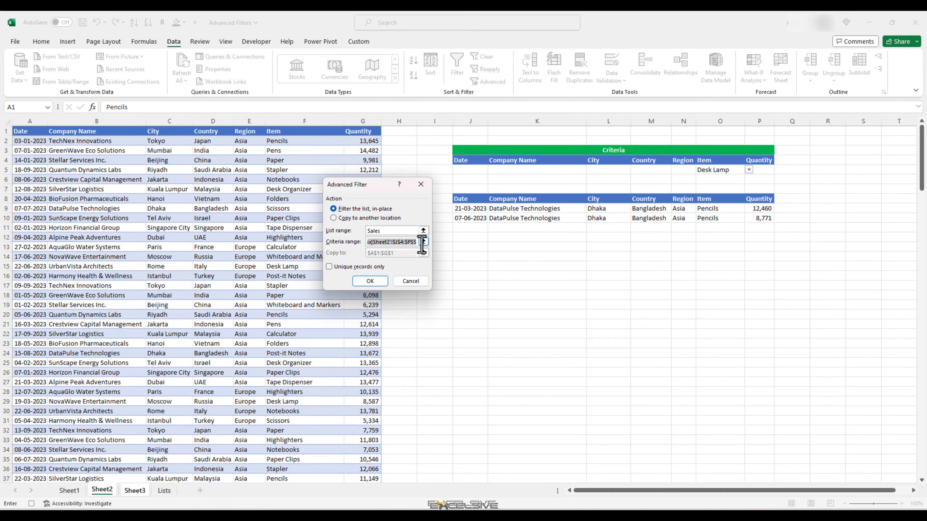
key(F3)
click(376, 272)
- Copy the filter results to another location, using the named range FilteredData as the destination, and run the filter
click(397, 253)
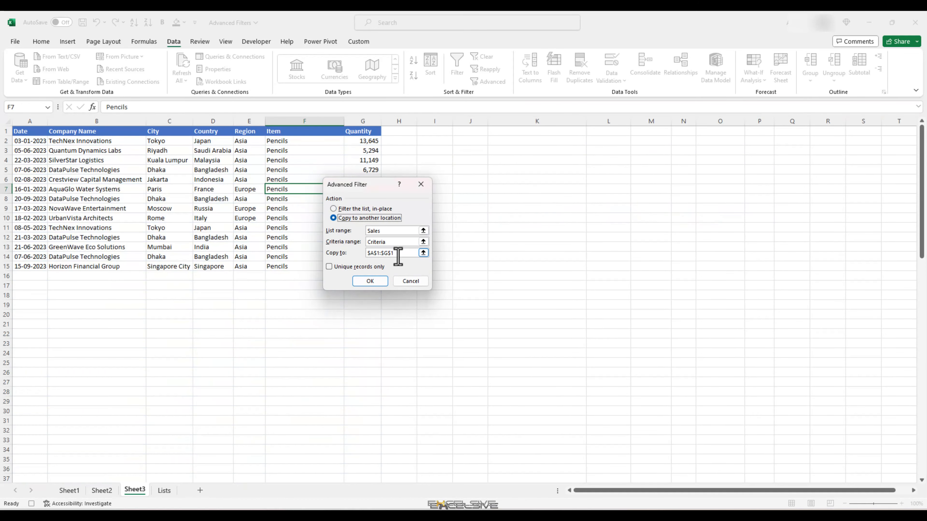
key(F3)
click(338, 228)
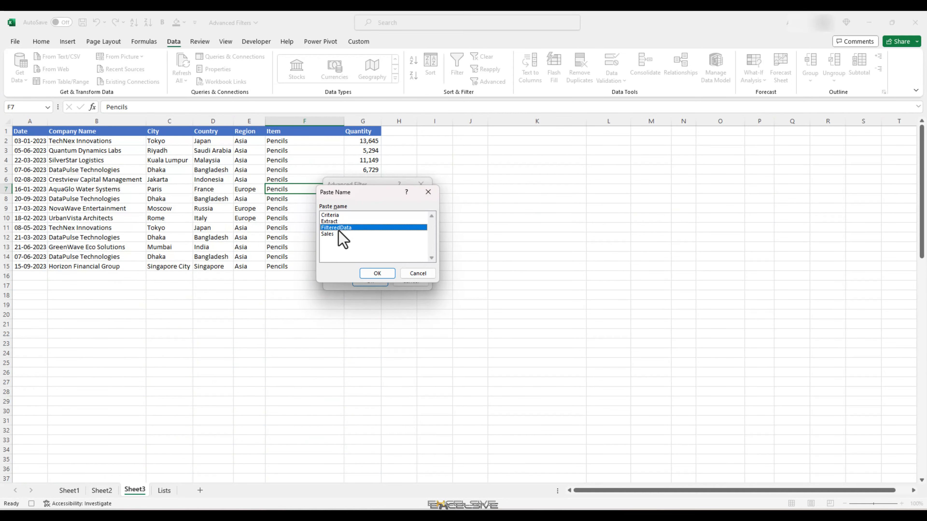
click(382, 277)
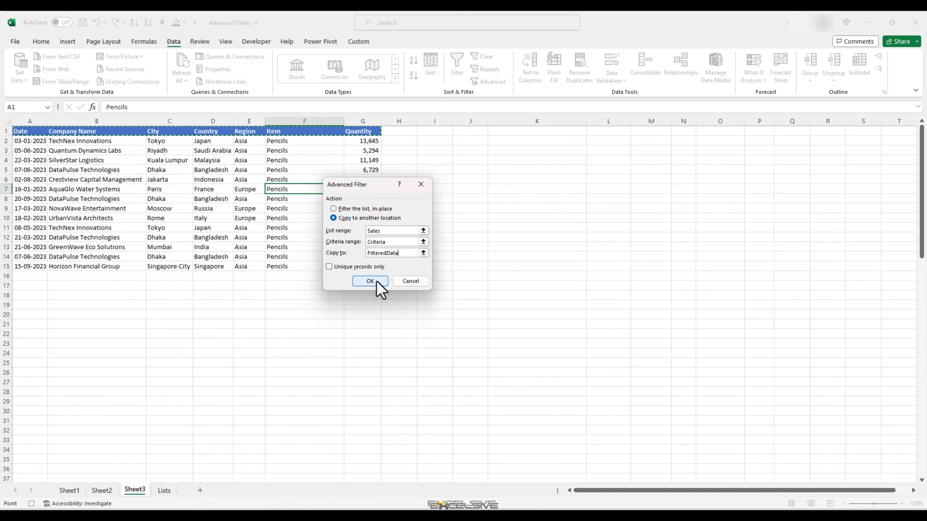
click(370, 281)
- Stop recording the macro
click(228, 42)
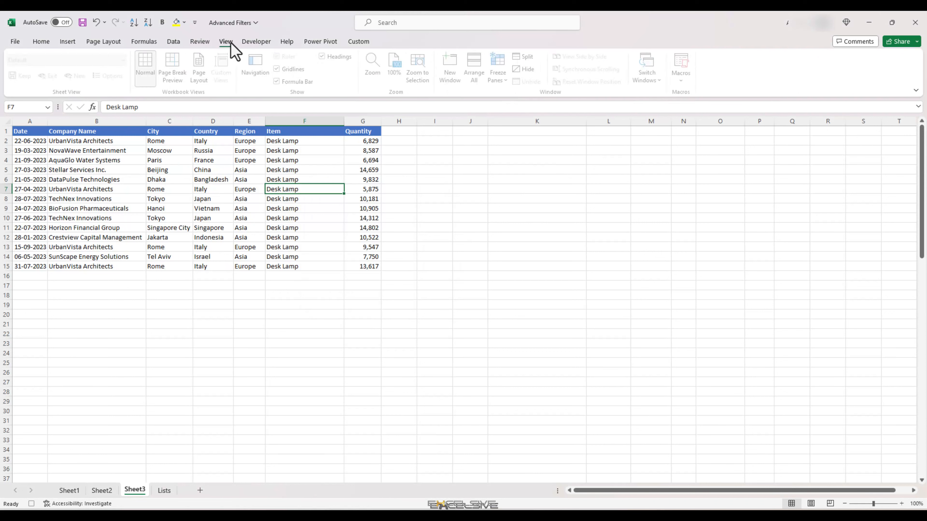
click(689, 81)
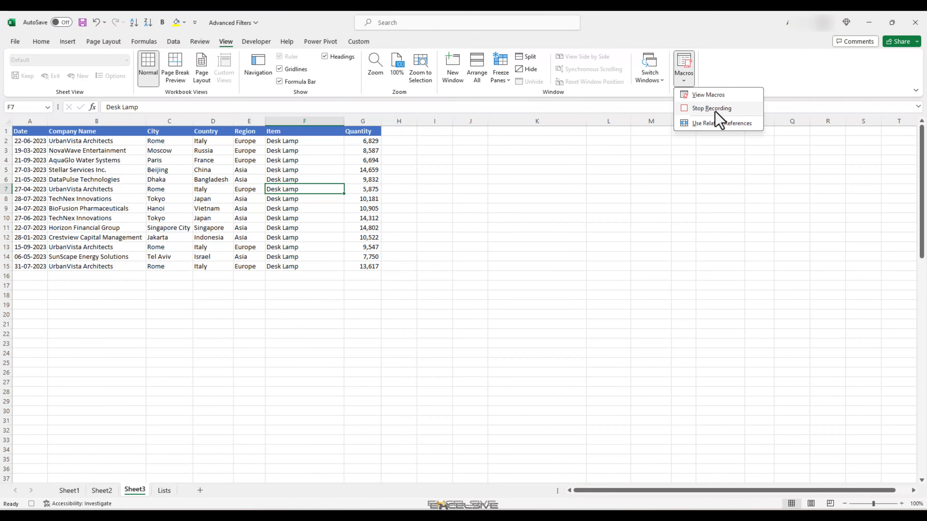
click(713, 109)
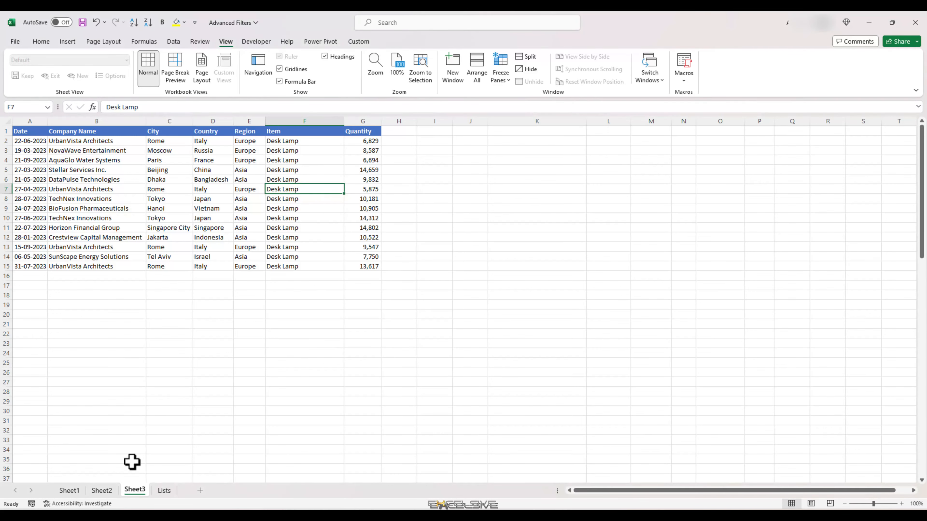
- Change the Item criterion on Sheet2 to Desk Organizer
click(102, 490)
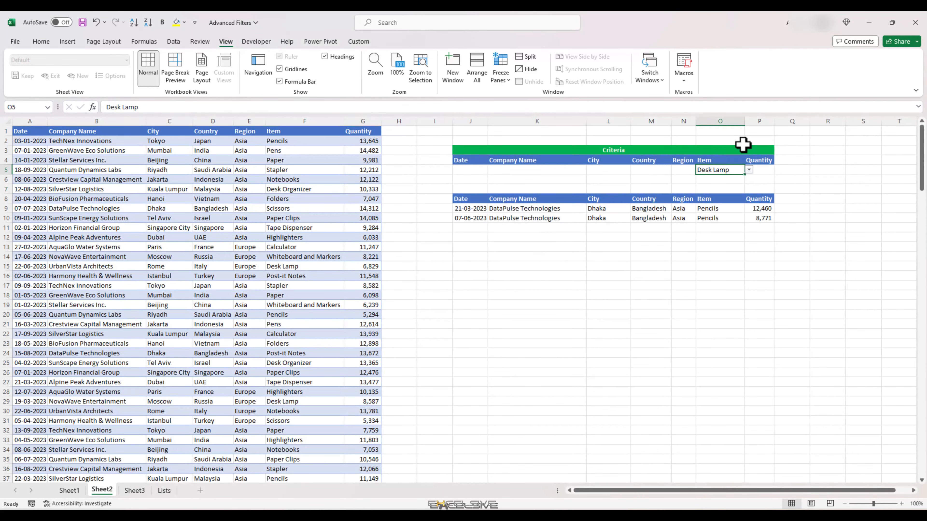
click(748, 170)
click(734, 196)
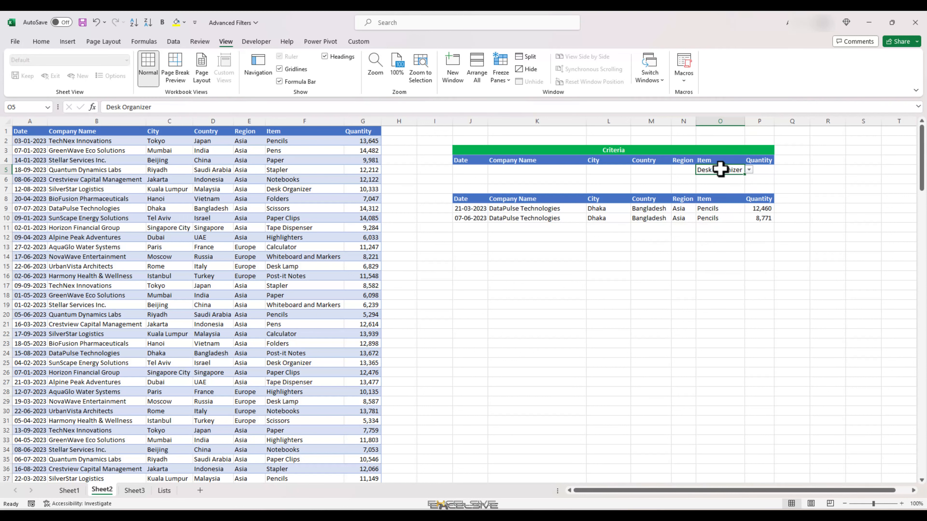
- Run the AdvFilter macro on Sheet3 to refresh the filtered results
click(135, 491)
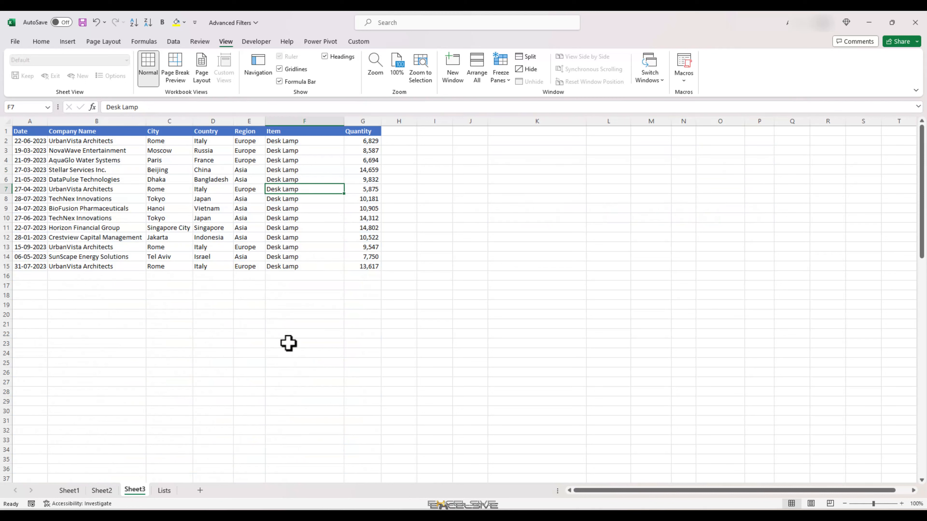
click(295, 144)
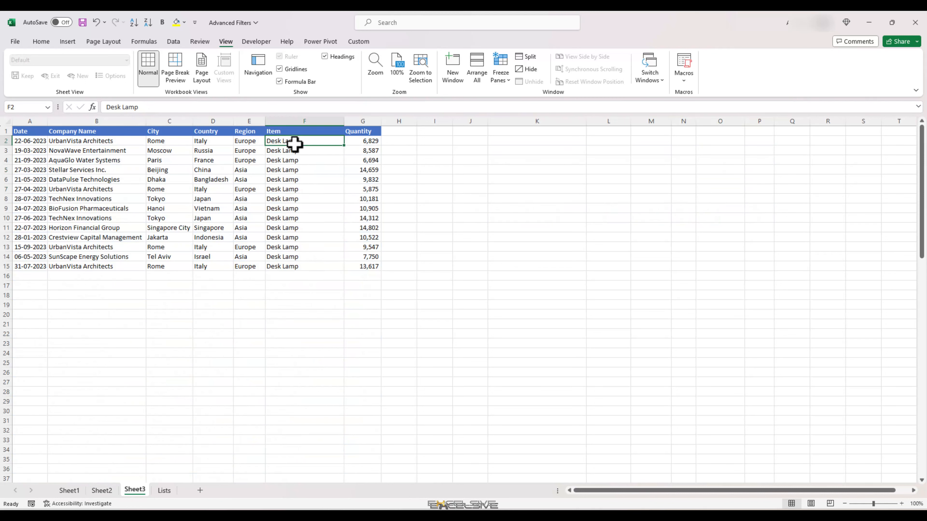
click(682, 79)
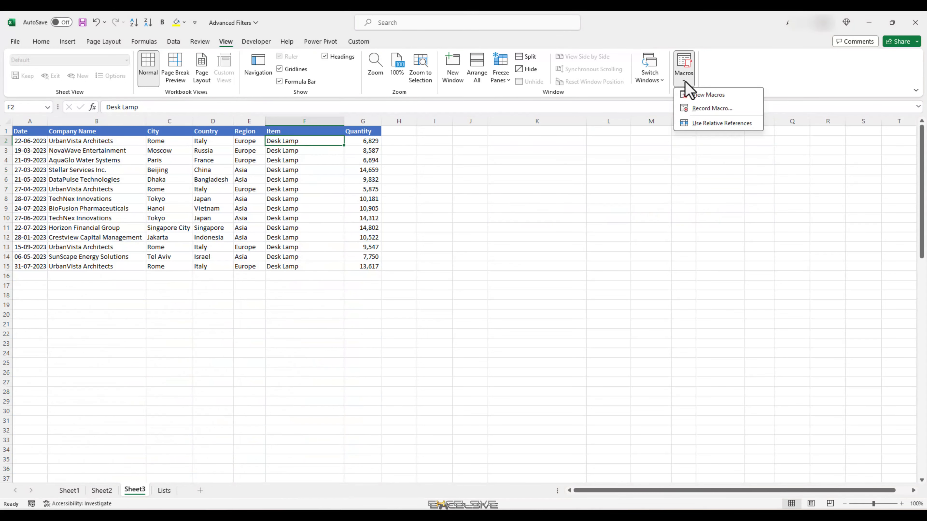
click(707, 96)
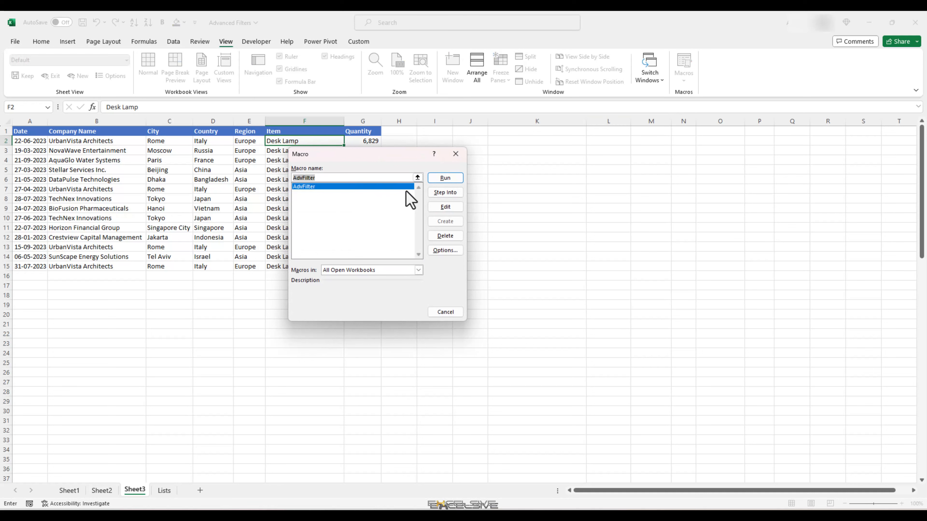
click(373, 187)
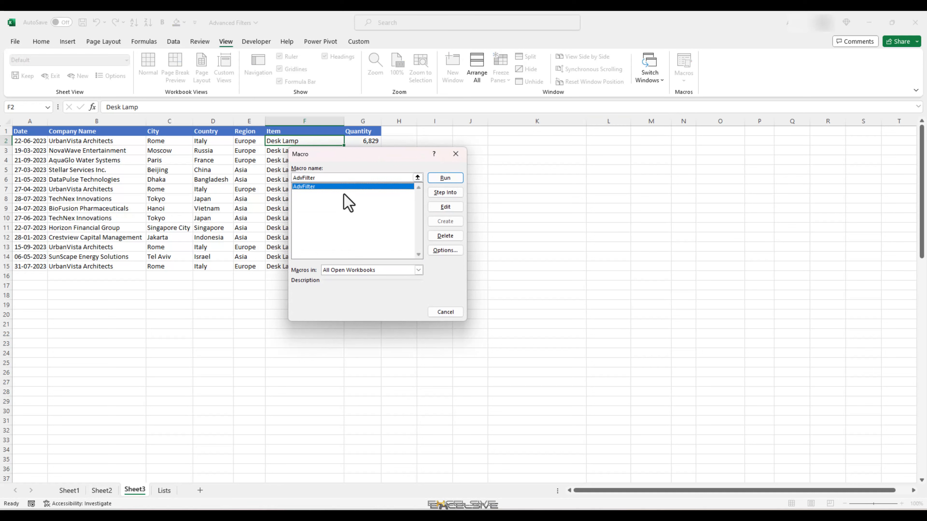
click(446, 179)
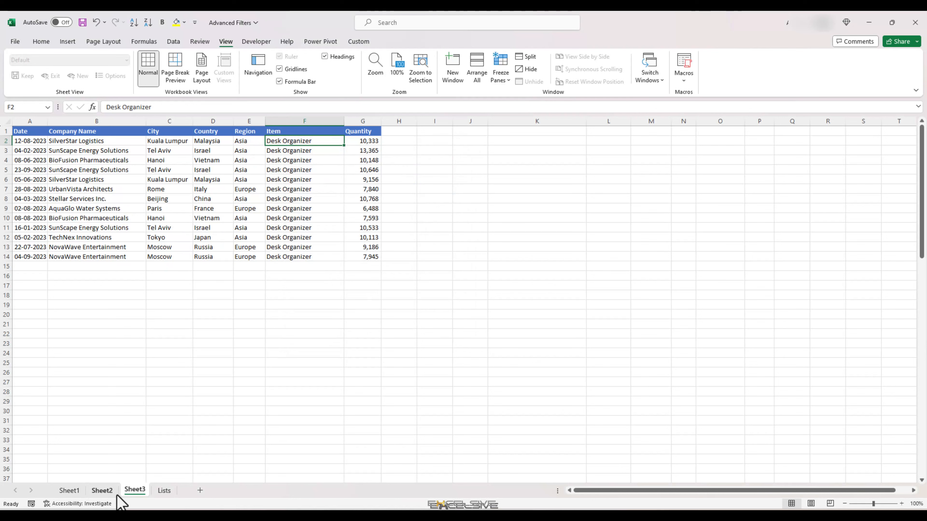
- Set the Quantity criterion on Sheet2 to >10000
click(109, 491)
click(766, 170)
text(>10000)
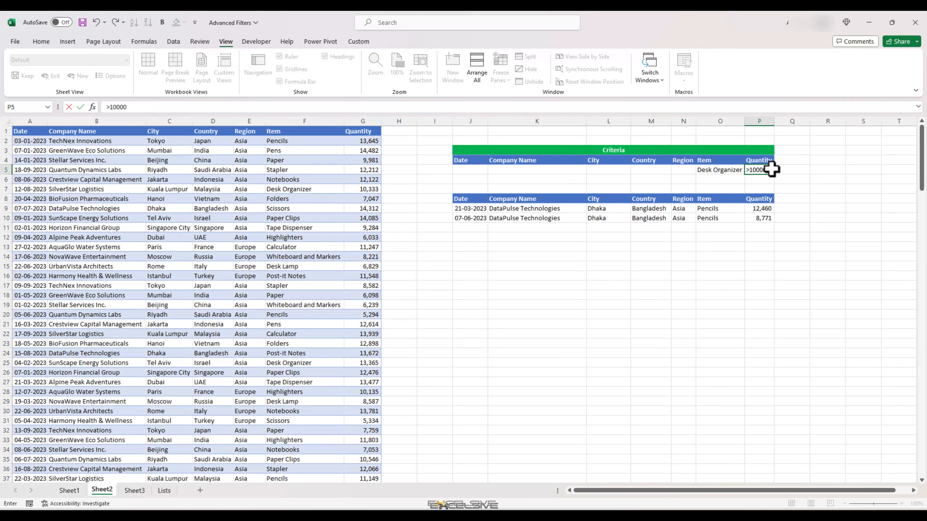
key(Return)
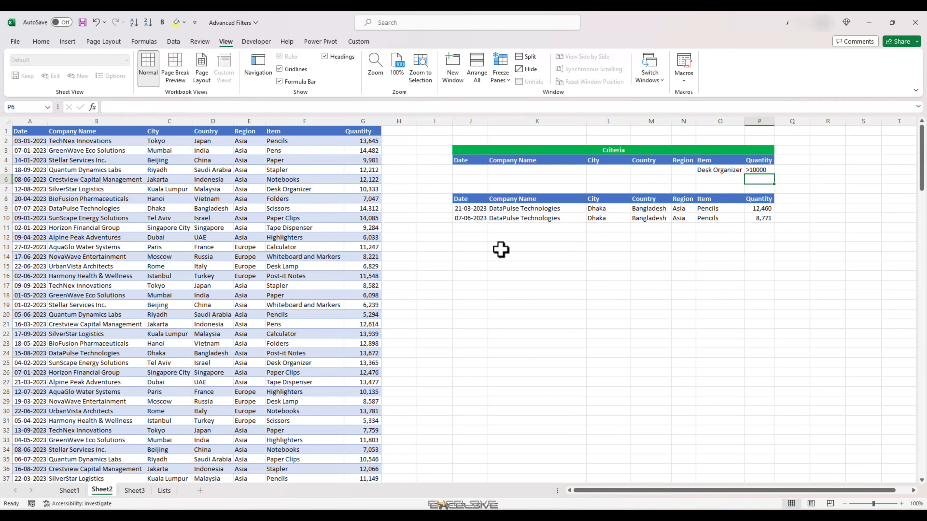
- Rerun the AdvFilter macro on Sheet3 to apply the added Quantity criterion
click(135, 490)
click(684, 71)
key(Return)
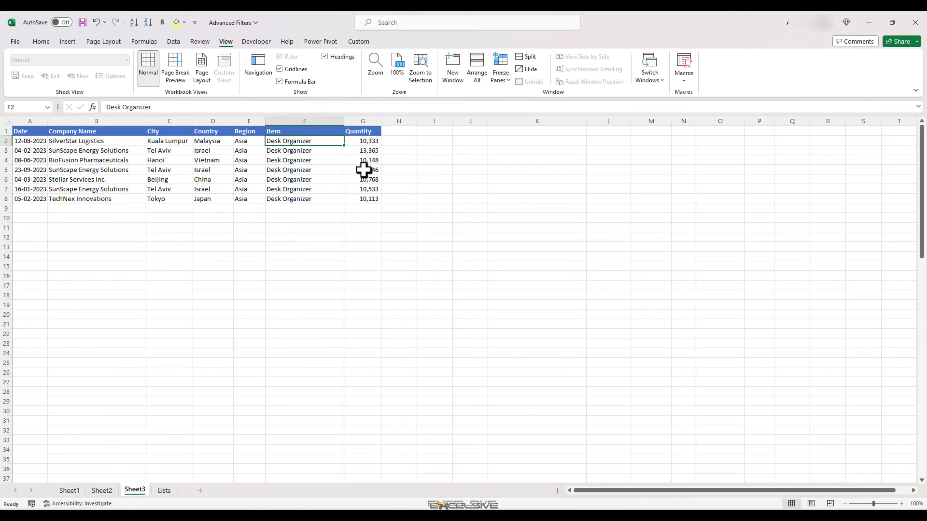
- Clear the Quantity criterion in cell P5 of Sheet2
click(102, 490)
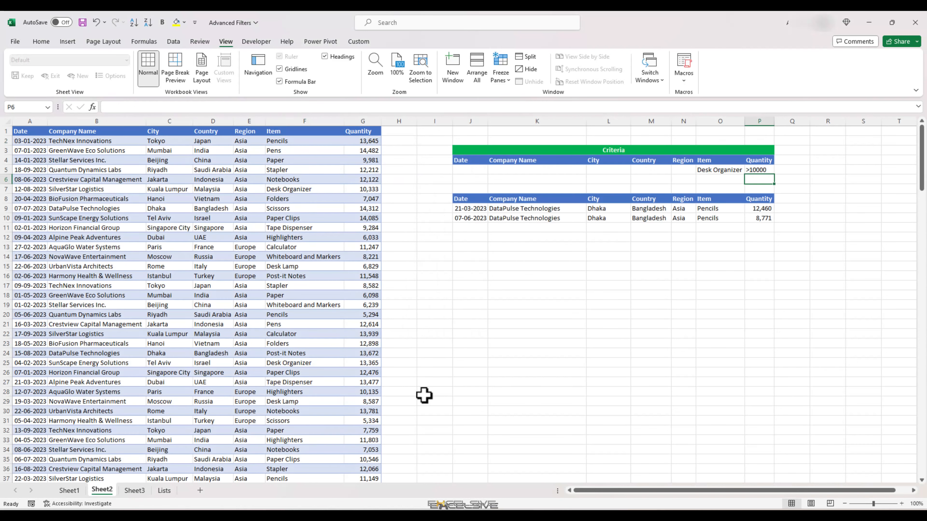
key(Up)
key(Delete)
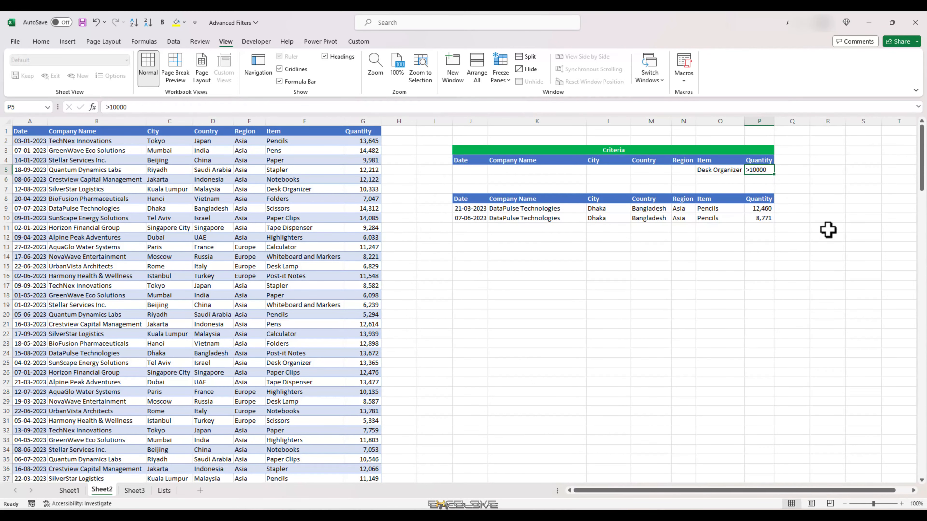
- Draw a rounded rectangle about 3.92 cm wide and 1.14 cm high over cells I2:J3 on Sheet3
click(134, 491)
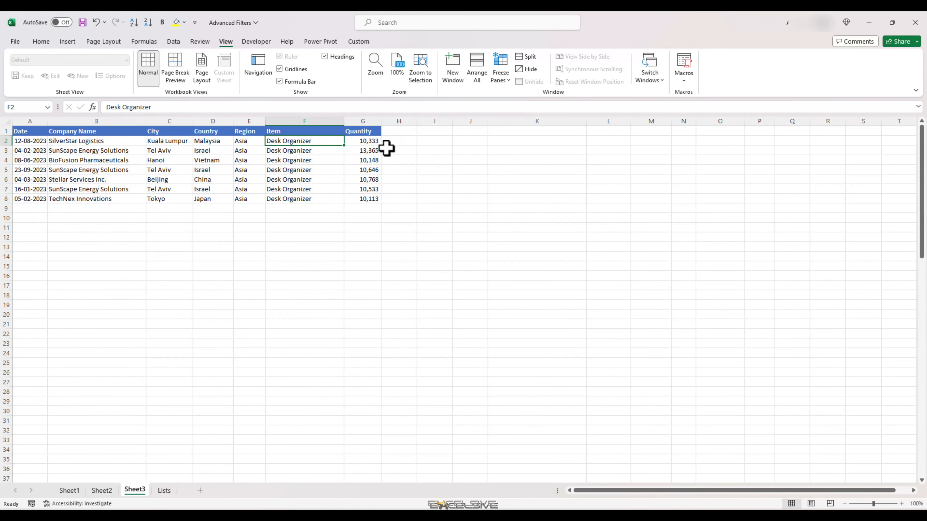
click(436, 141)
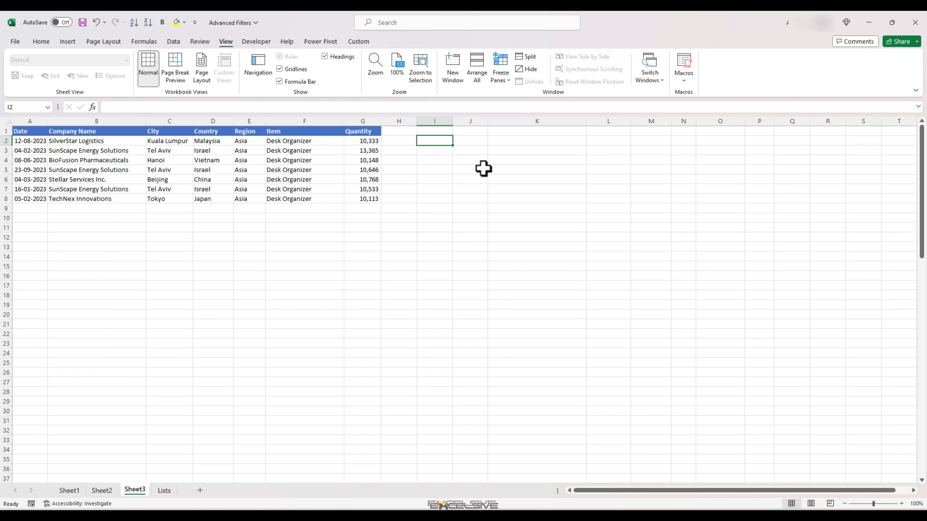
click(69, 43)
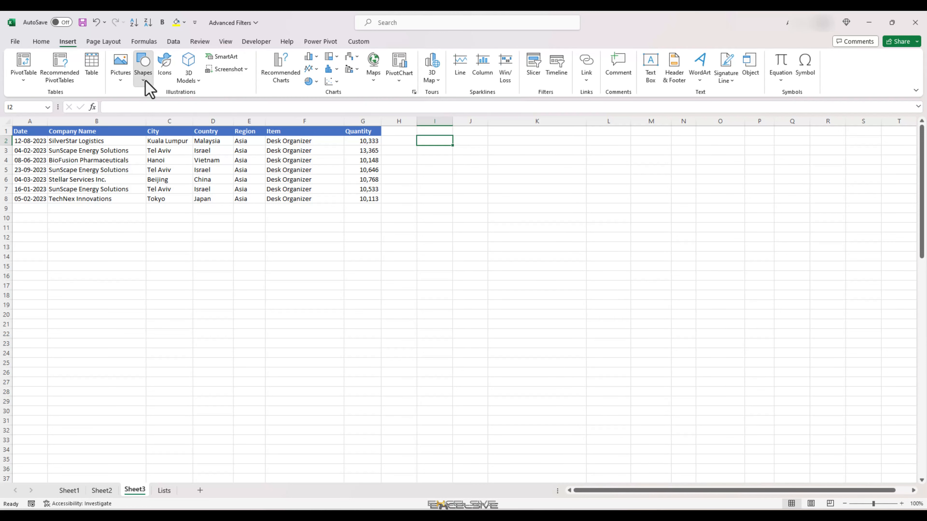
click(144, 81)
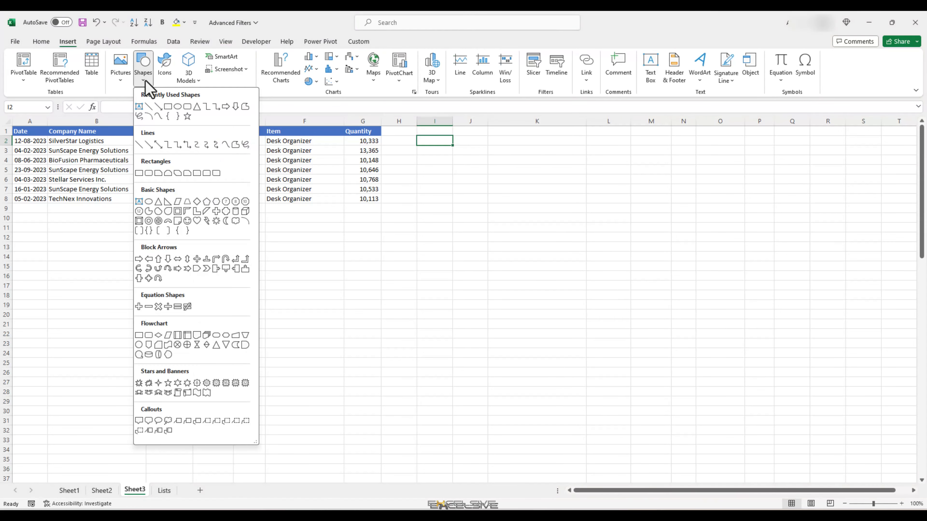
click(186, 107)
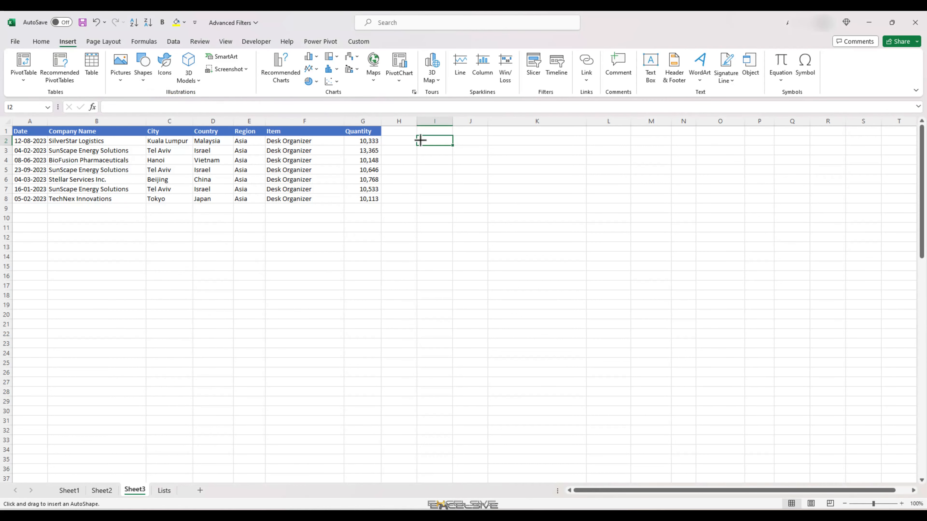
drag(416, 135, 488, 155)
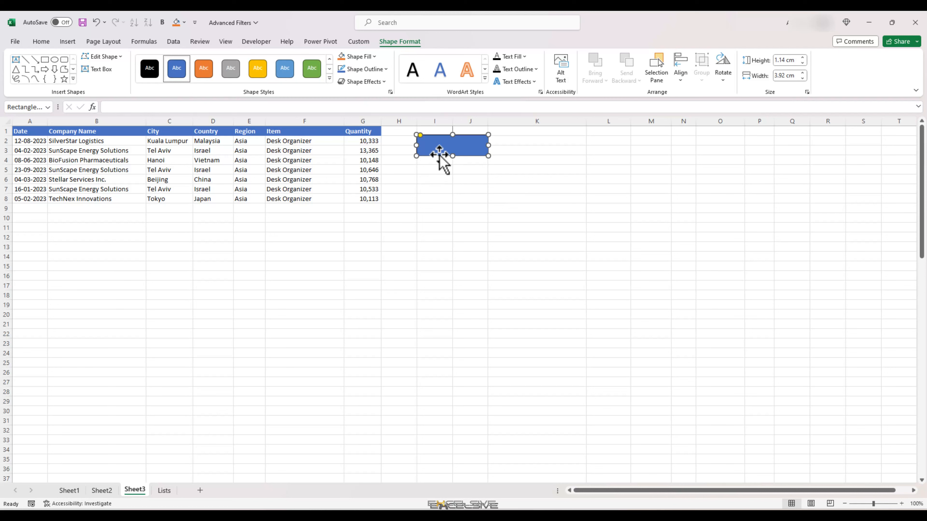
- Apply the first outer shadow effect to the rounded rectangle
click(365, 82)
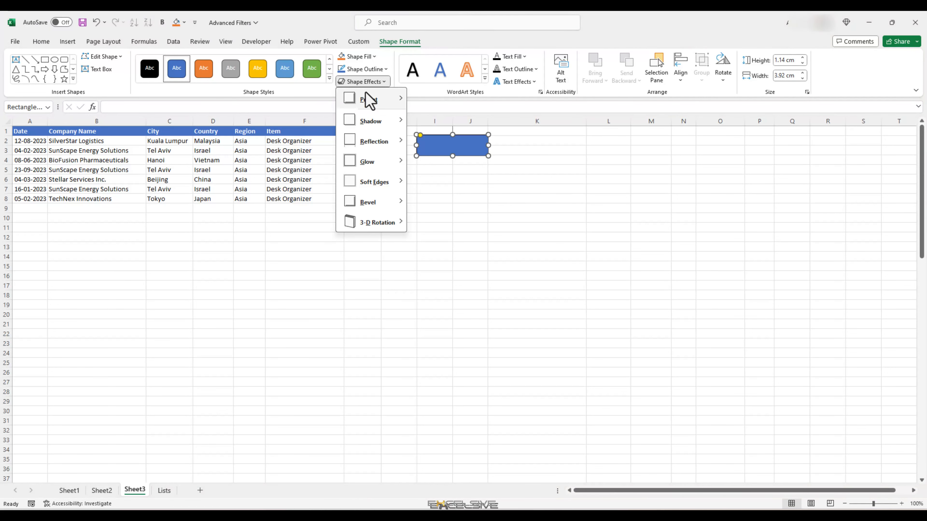
mouse_move(372, 123)
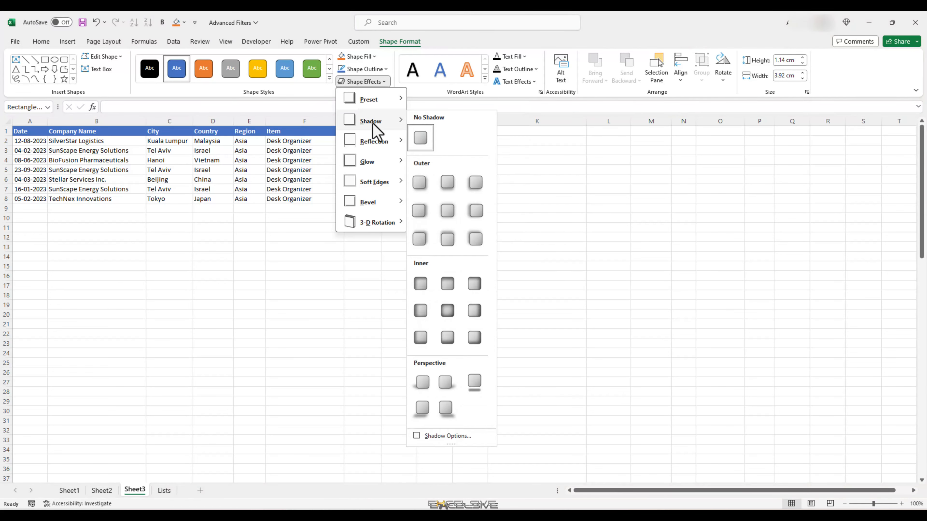
click(425, 180)
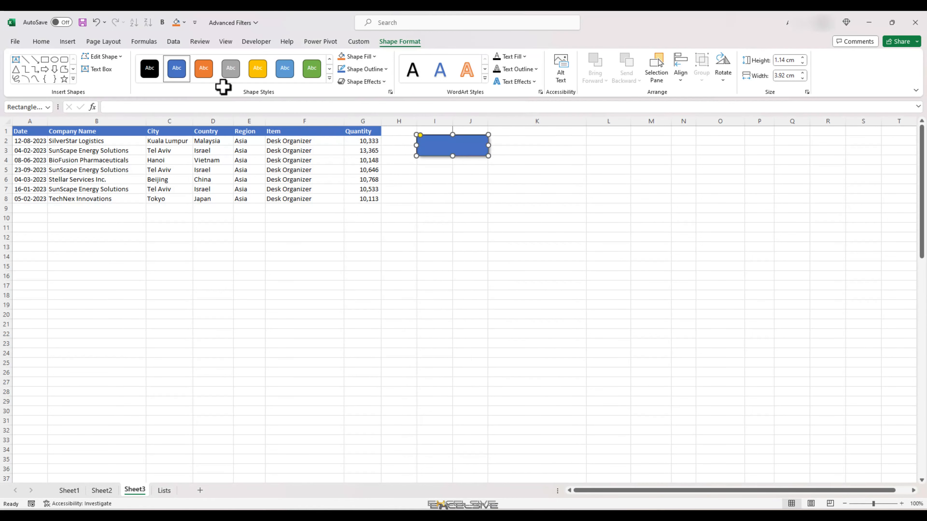
- Label the rounded rectangle REFRESH and enlarge its text to 20 pt
click(97, 69)
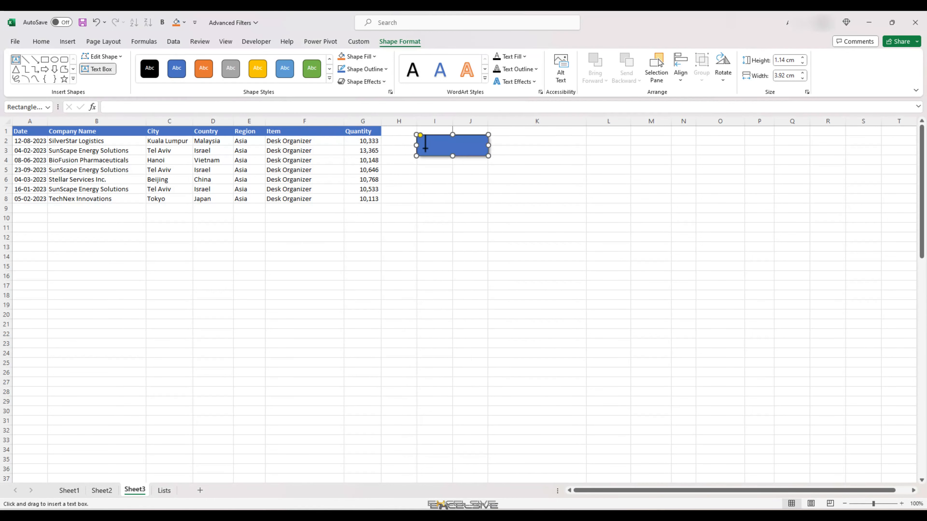
key(Escape)
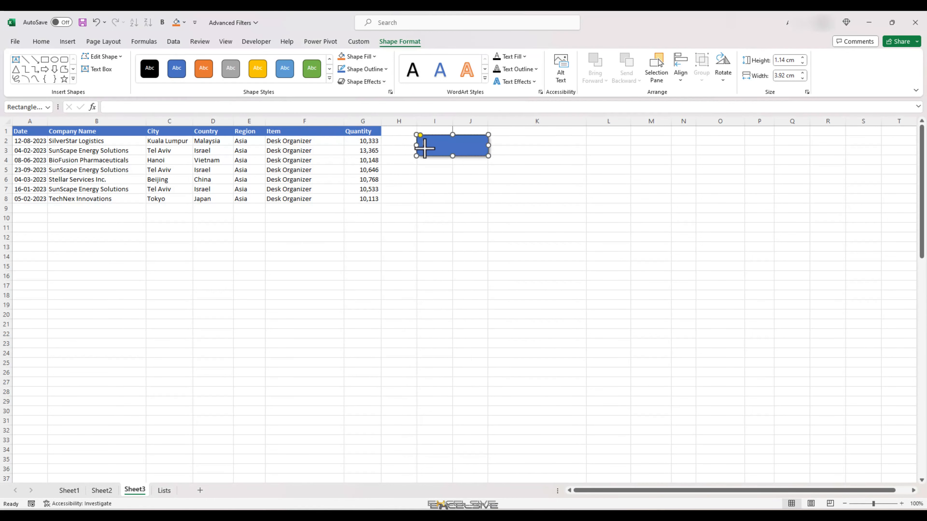
text(REFRESH)
drag(423, 143, 447, 149)
key(ctrl+shift+period)
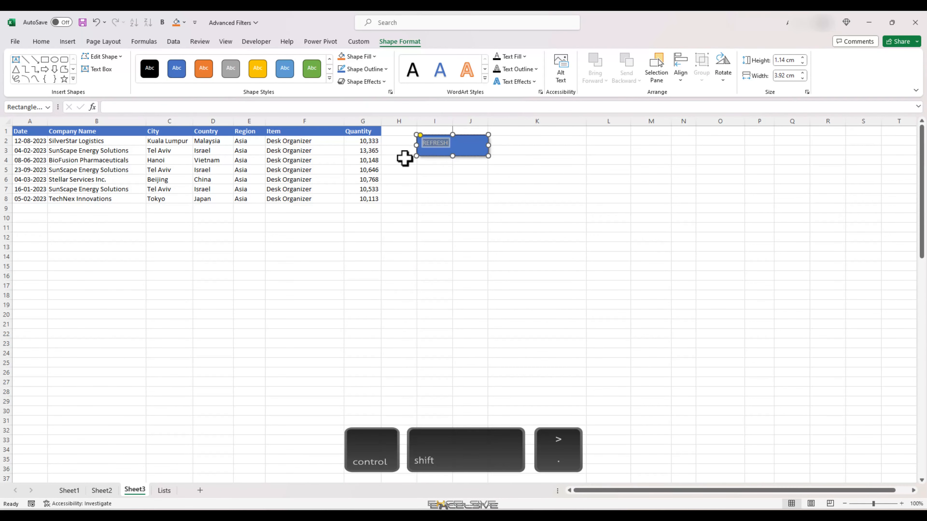
key(ctrl+shift+period)
key(ctrl+shift+period)
key(ctrl+shift+period)
- Narrow the REFRESH shape so that it fits closely around its text
click(428, 159)
click(474, 146)
click(435, 166)
- Assign the AdvFilter macro to the REFRESH shape and deselect the shape
right_click(439, 154)
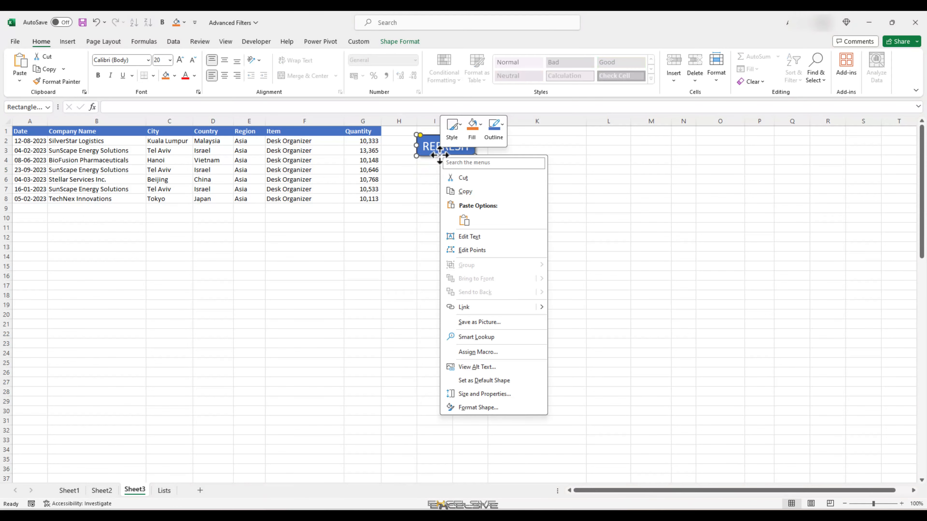
click(493, 352)
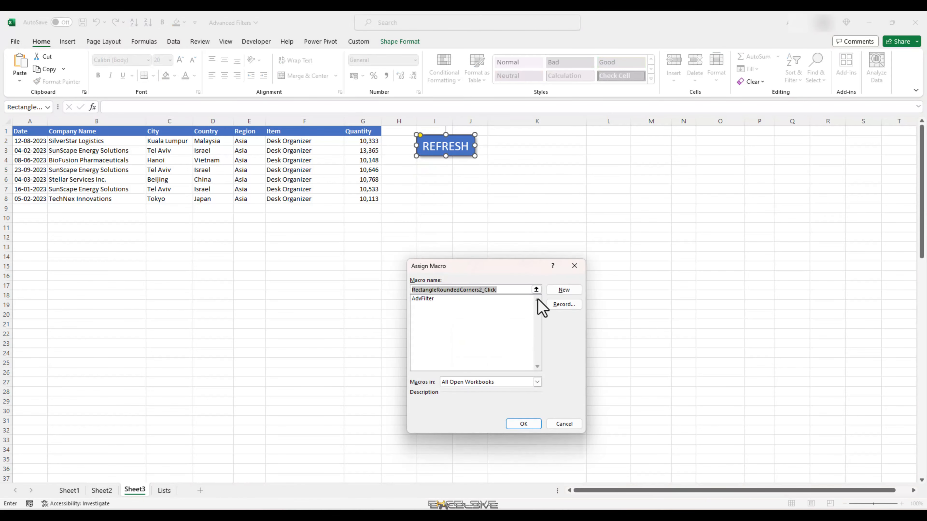
click(432, 298)
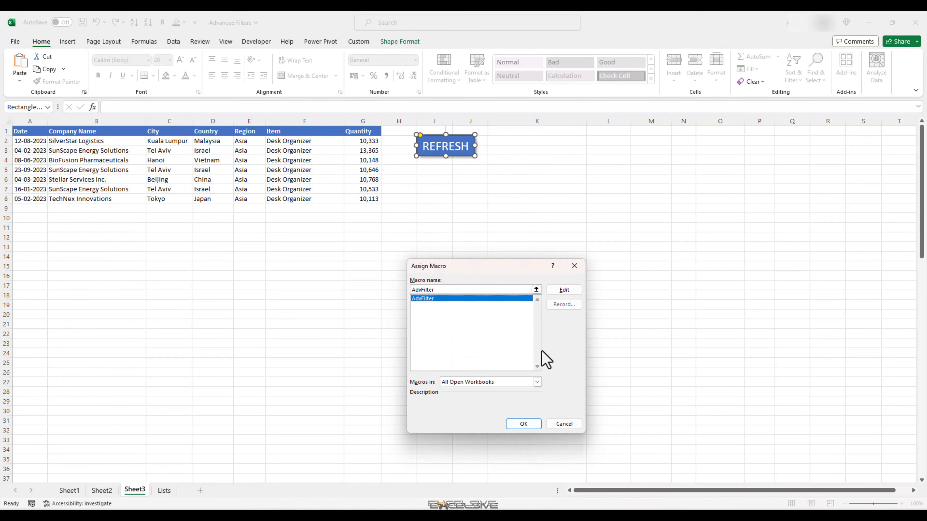
click(524, 424)
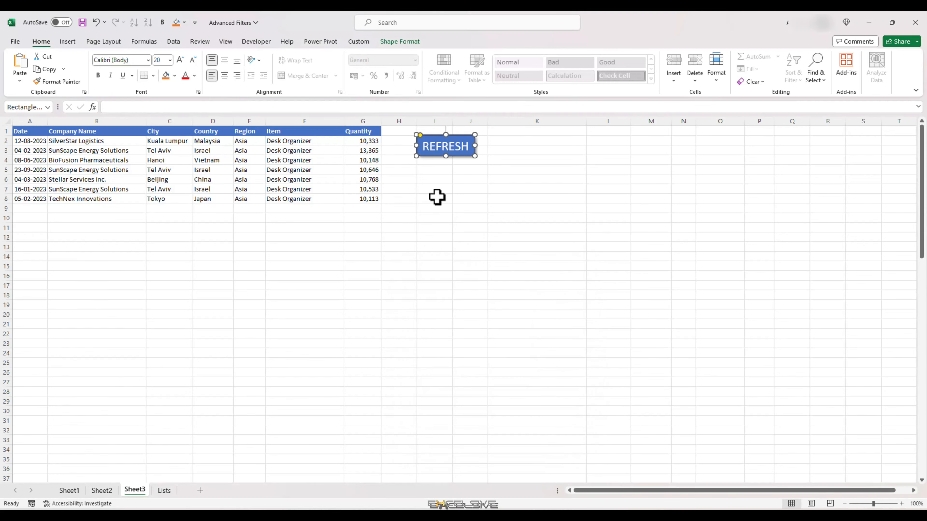
click(401, 169)
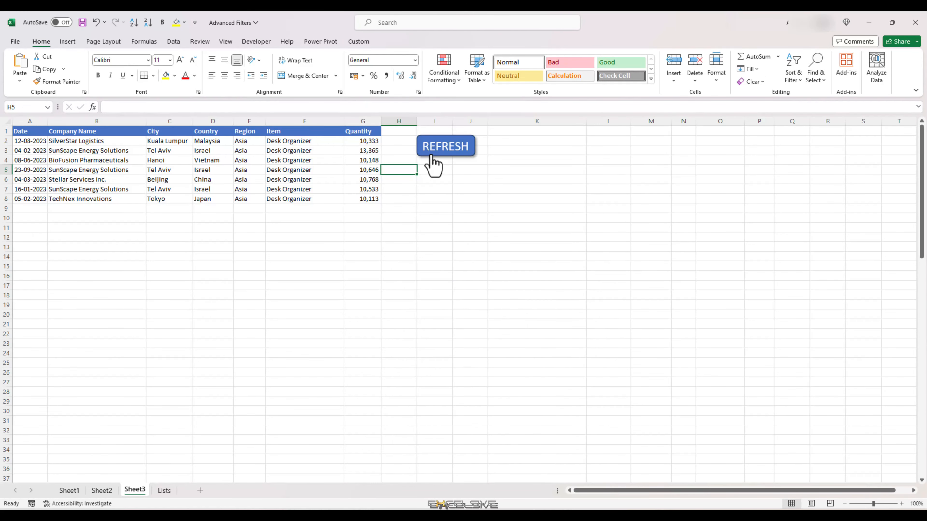
- On Sheet2, clear the Item criterion and set the Quantity criterion to >14000
click(101, 492)
key(Delete)
key(Right)
text(>14000)
key(Return)
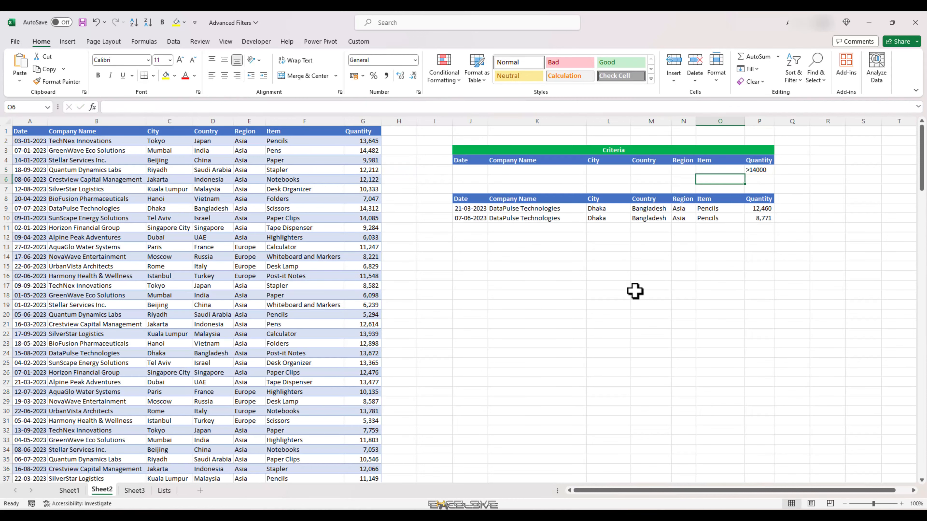
- Refresh the filtered data on Sheet3 with the REFRESH shape and check the returned quantities
click(135, 490)
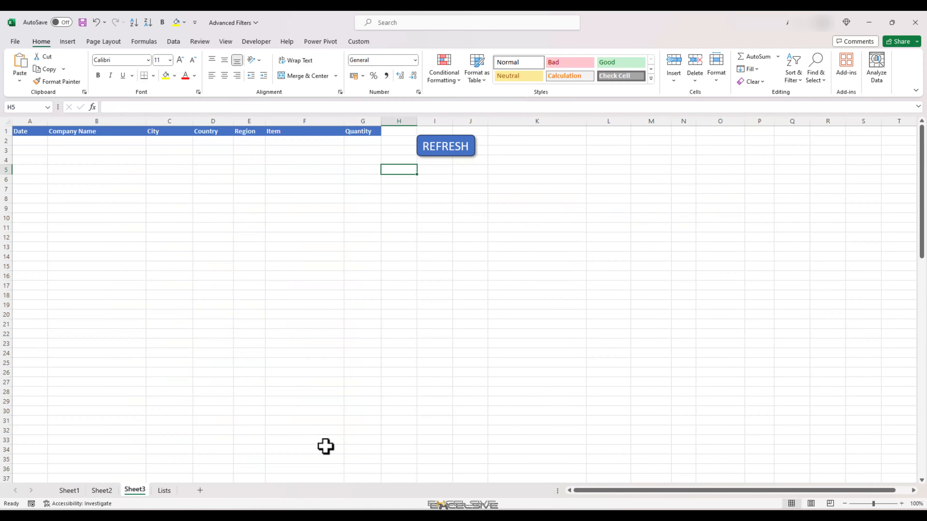
click(456, 151)
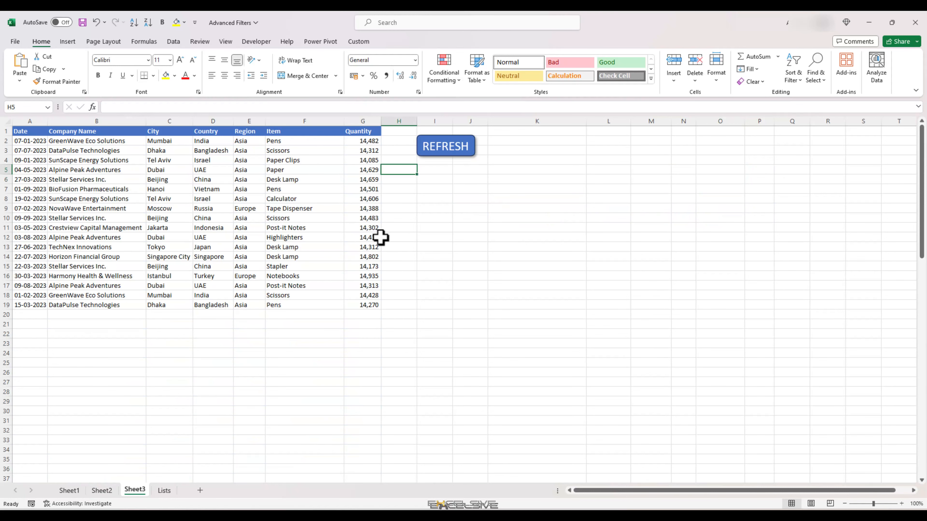
click(365, 305)
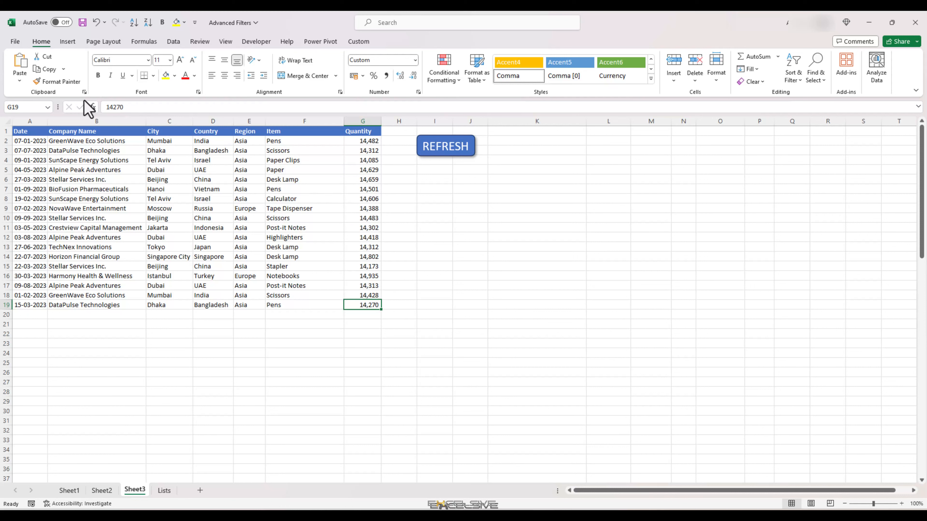
click(330, 200)
click(358, 200)
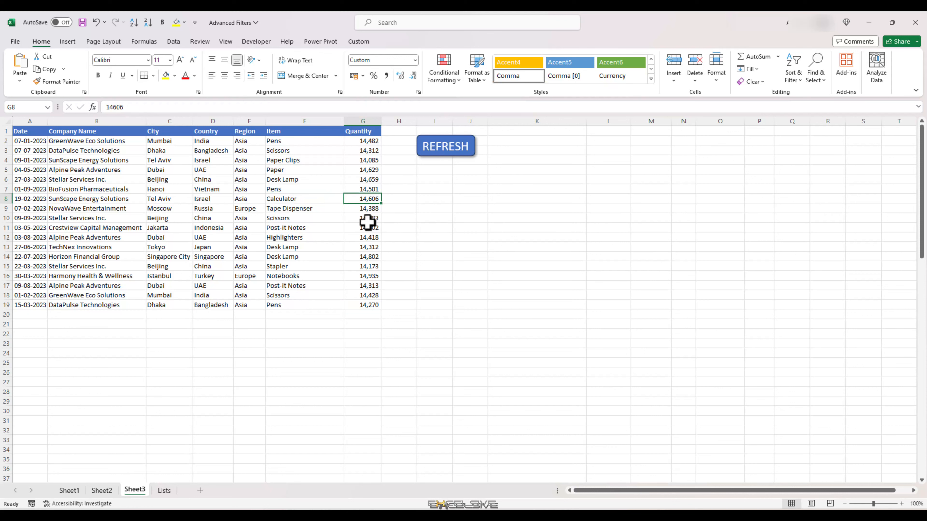
- Start saving the workbook, decline the macro-free format, and choose Excel Macro-Enabled Workbook (*.xlsm) as the file type
key(ctrl+s)
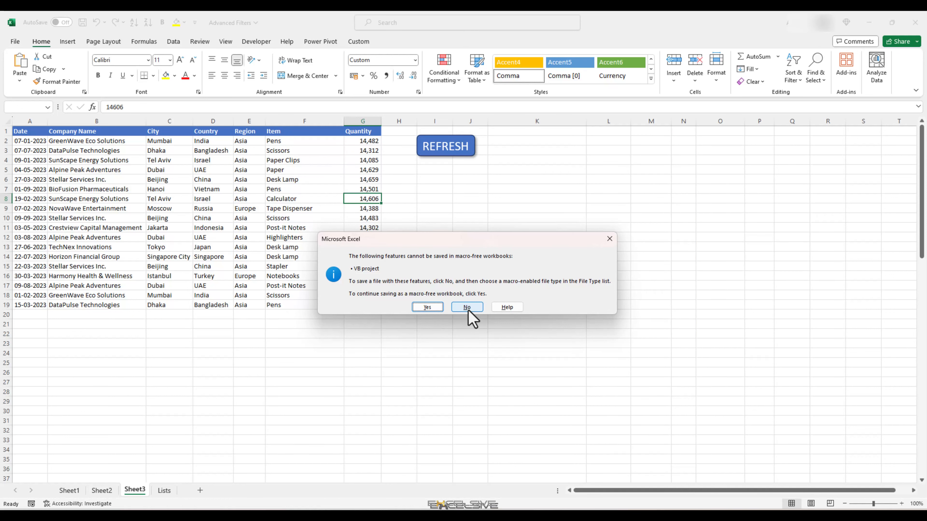
click(468, 311)
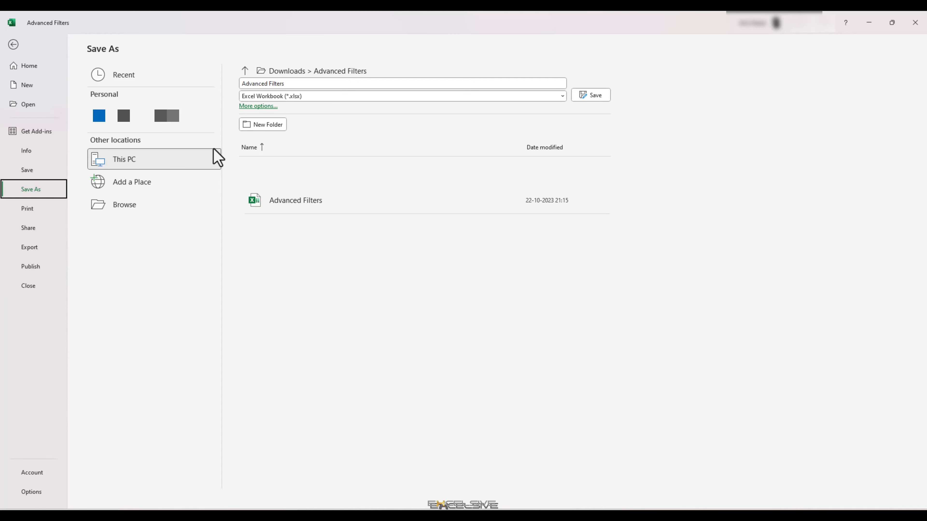
click(315, 96)
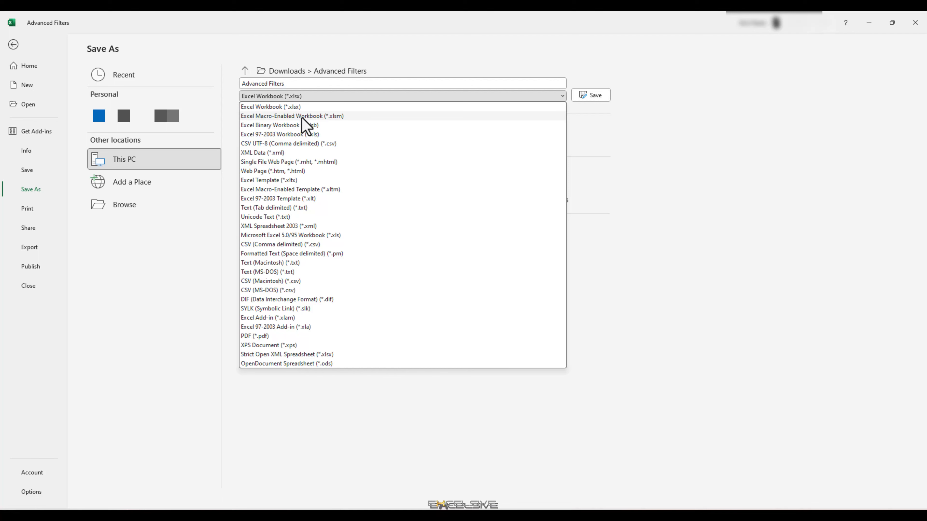
click(352, 117)
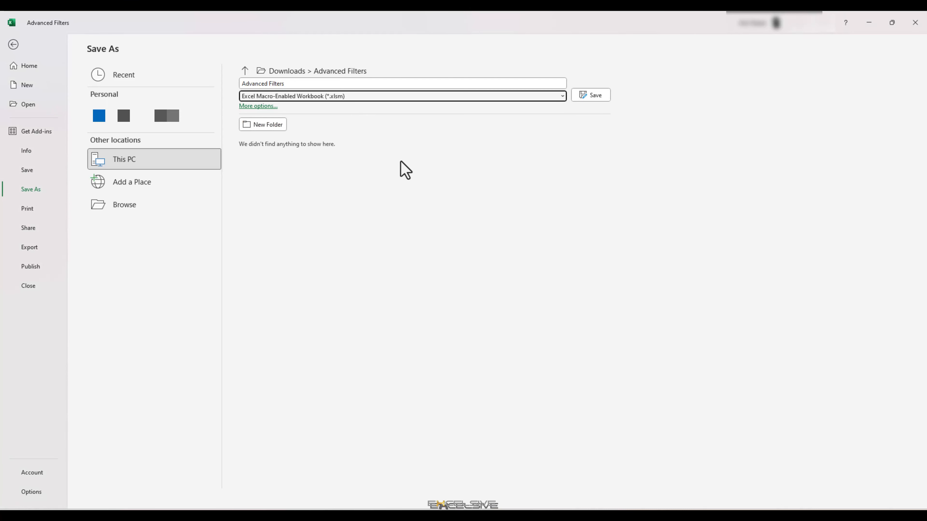